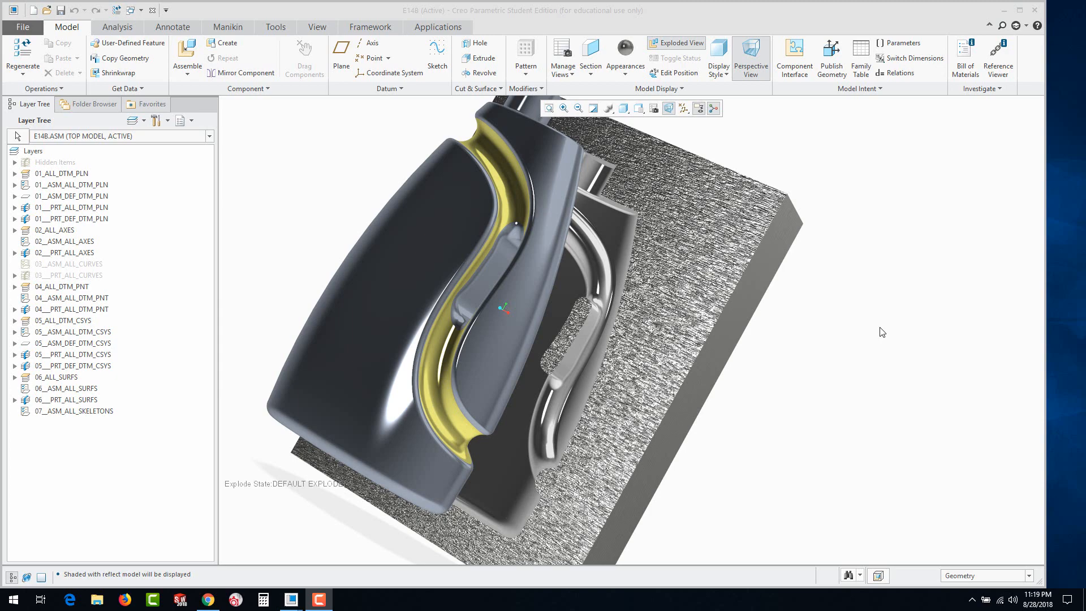
{"action": "mouse_move", "coordinate": [840, 347]}
{"action": "middle_mouse_down"}
{"action": "mouse_move", "coordinate": [809, 368]}
{"action": "mouse_move", "coordinate": [809, 349]}
{"action": "middle_mouse_up"}
{"action": "mouse_move", "coordinate": [553, 254]}
{"action": "middle_mouse_down"}
{"action": "mouse_move", "coordinate": [496, 300]}
{"action": "mouse_move", "coordinate": [690, 392]}
{"action": "mouse_move", "coordinate": [669, 404]}
{"action": "mouse_move", "coordinate": [691, 411]}
{"action": "mouse_move", "coordinate": [686, 384]}
{"action": "mouse_move", "coordinate": [710, 367]}
{"action": "middle_mouse_up"}
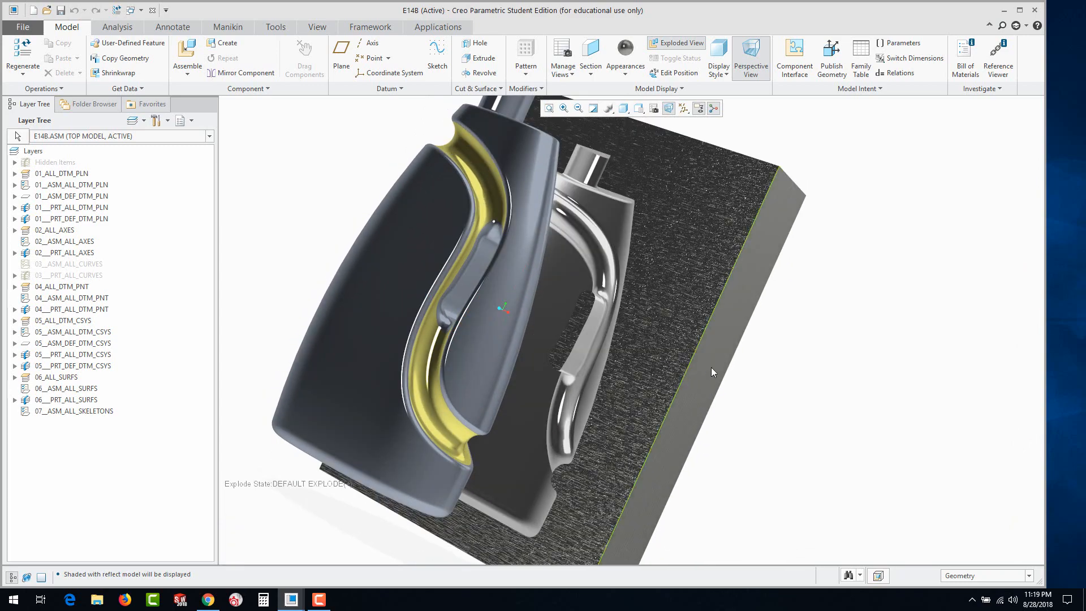
Create a new design assembly named E14_MOLD using the default template
{"action": "left_click", "coordinate": [33, 12]}
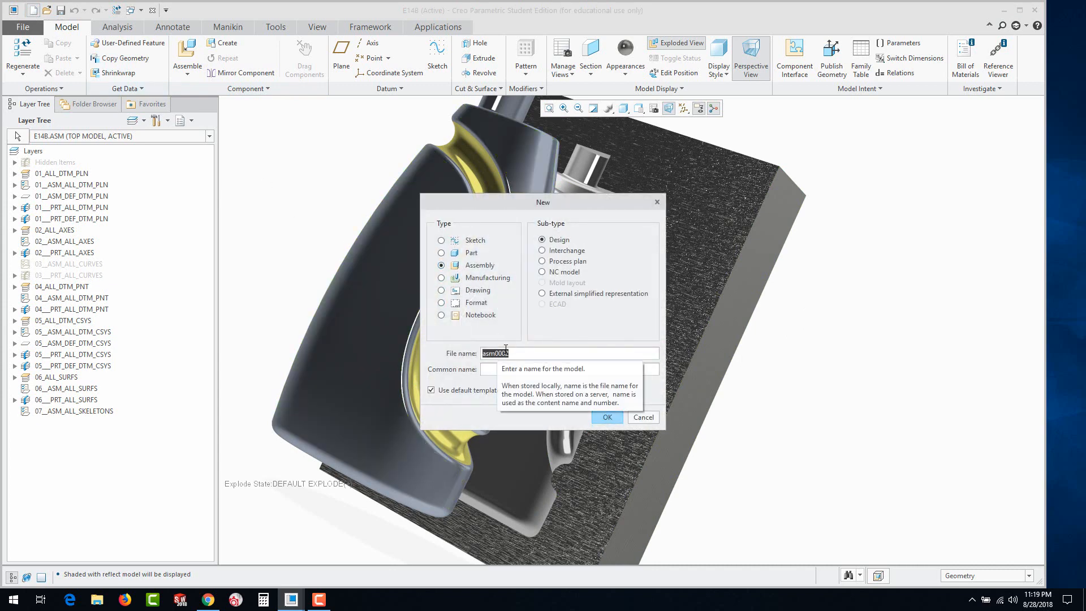
{"action": "type", "text": "E14_MOLD"}
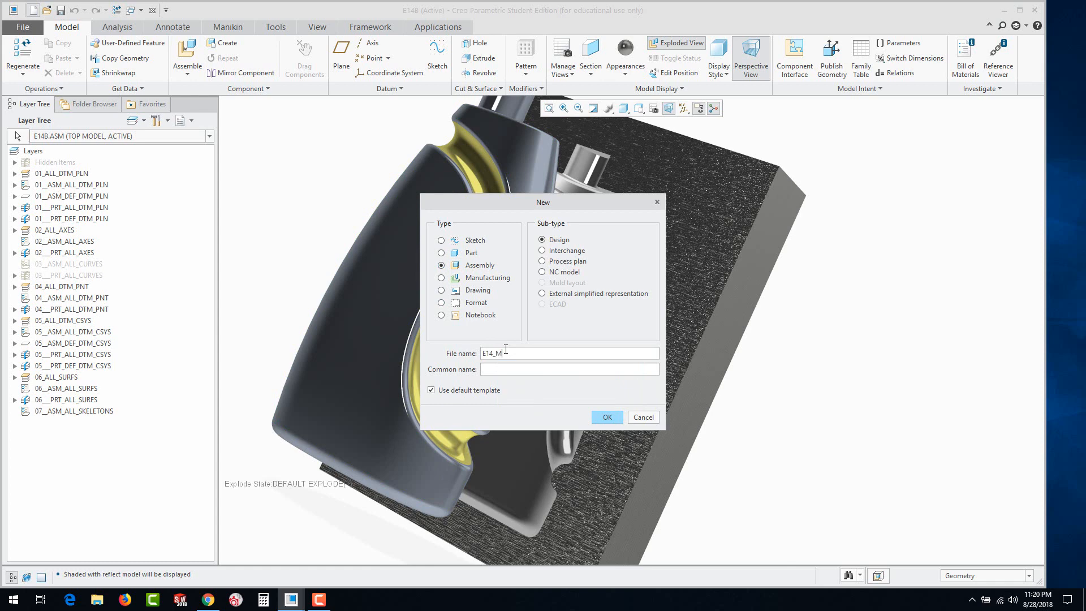
{"action": "left_click", "coordinate": [608, 418]}
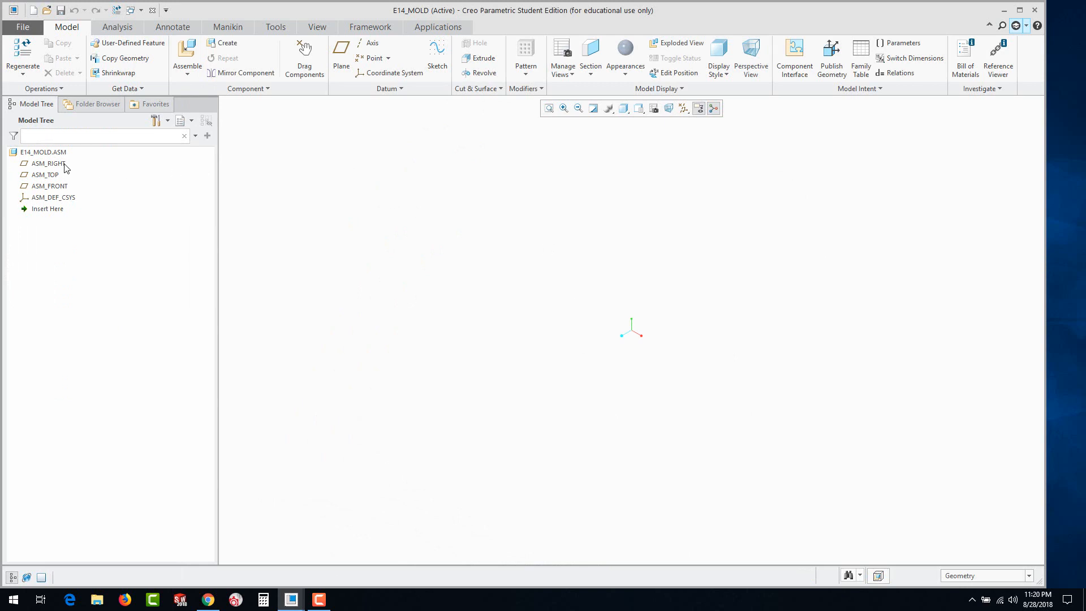
Assemble the bottle part prt0001.prt into the assembly with a Default placement constraint
{"action": "left_click", "coordinate": [187, 51]}
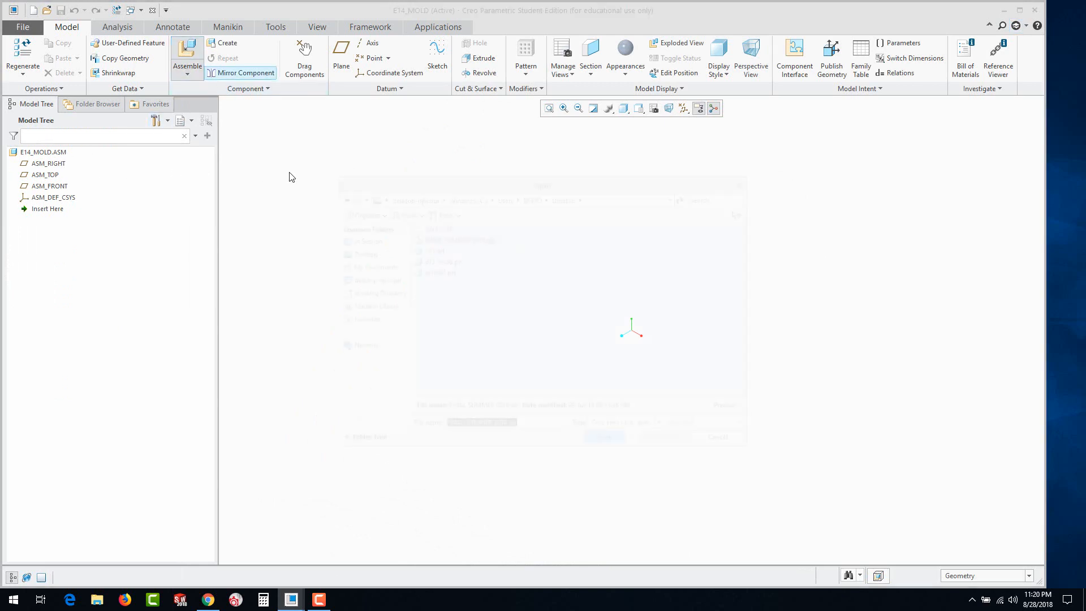
{"action": "left_click", "coordinate": [433, 271]}
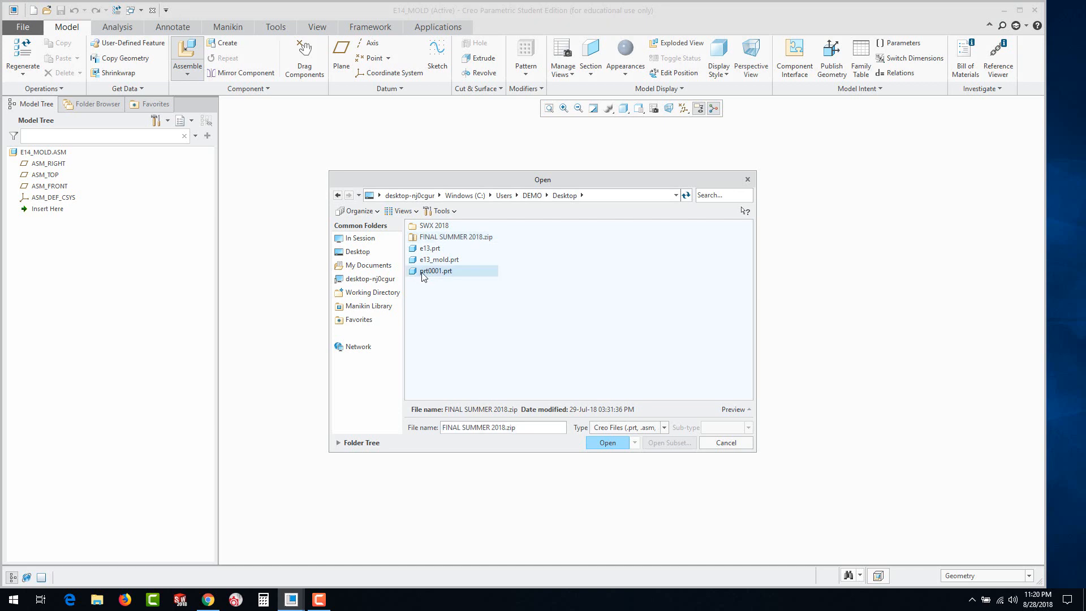
{"action": "left_click", "coordinate": [611, 443]}
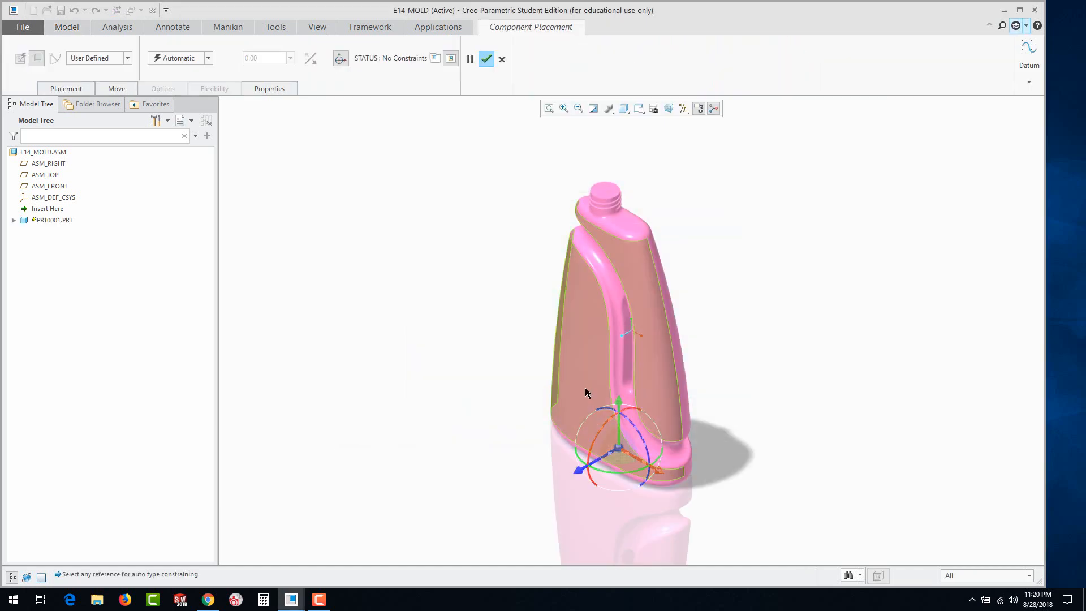
{"action": "left_click", "coordinate": [208, 58]}
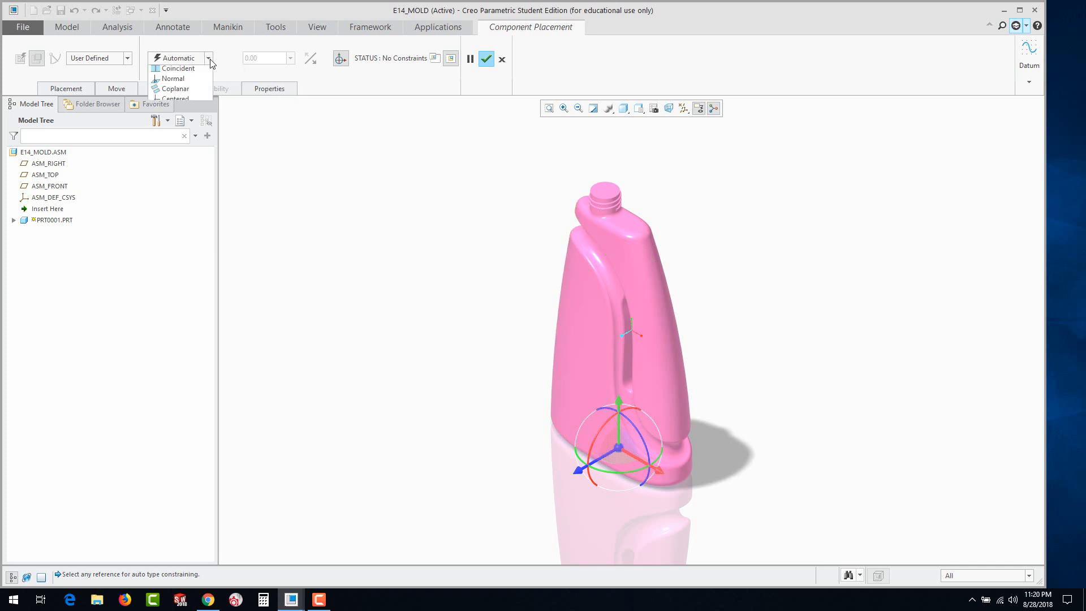
{"action": "left_click", "coordinate": [167, 172]}
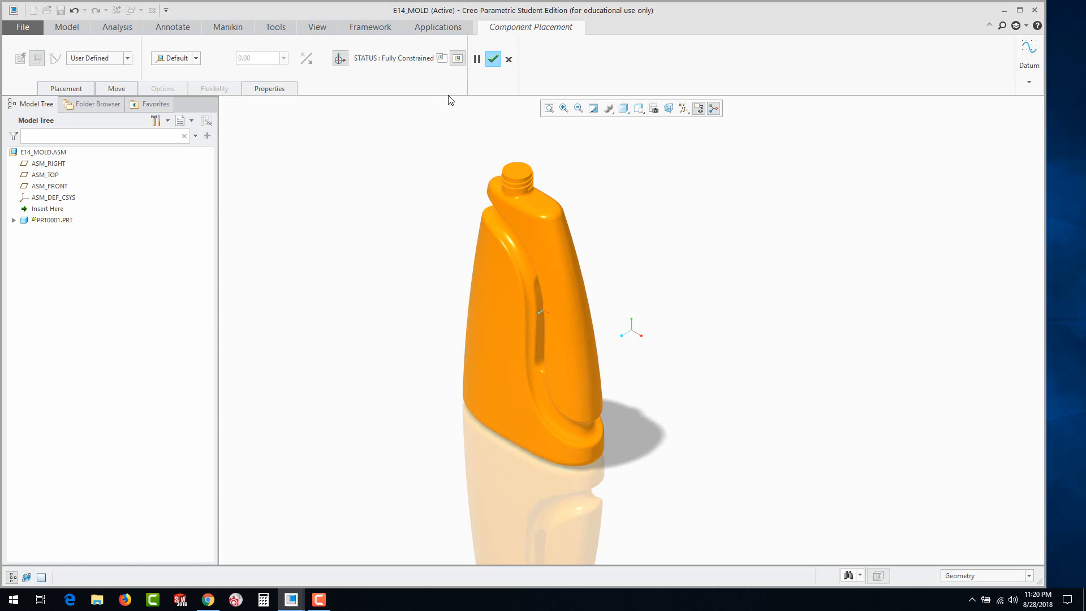
{"action": "left_click", "coordinate": [500, 63]}
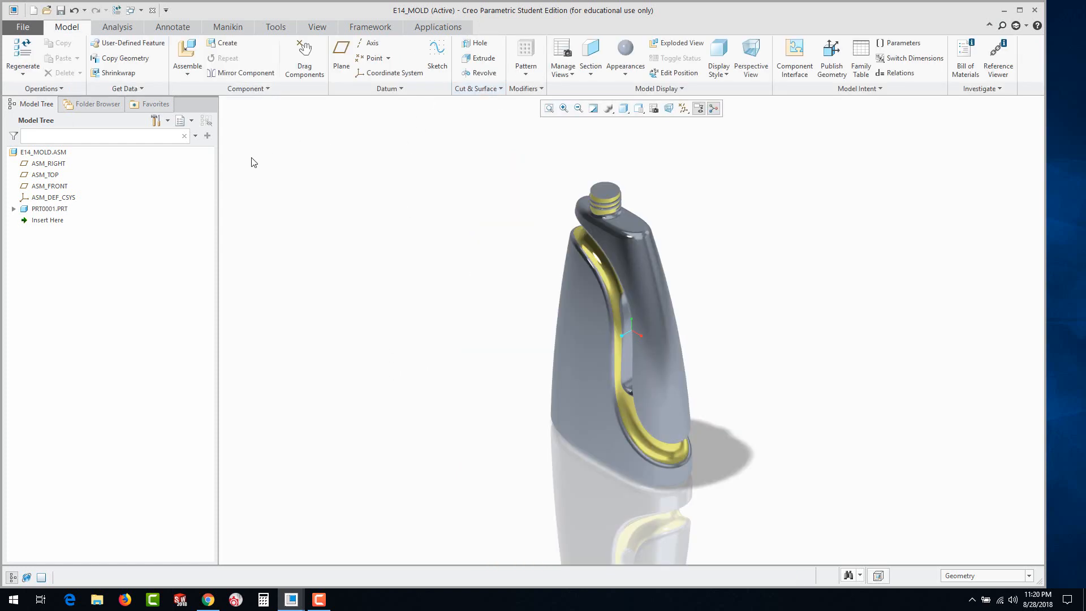
Create a solid part named MOLD_REAR in the assembly, copied from the existing template part, and place it with a Default constraint
{"action": "left_click", "coordinate": [223, 43]}
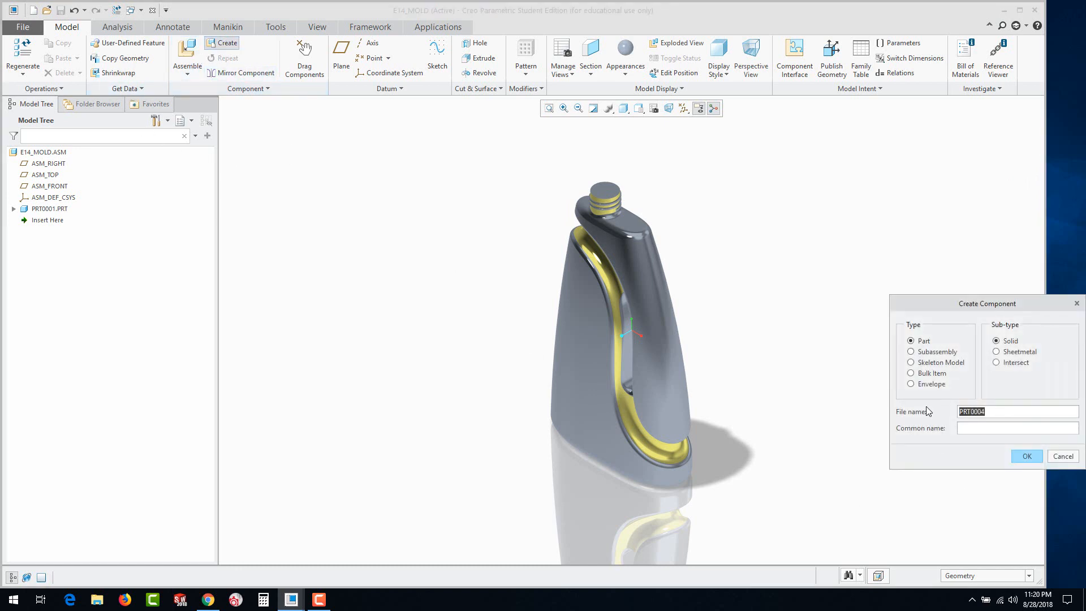
{"action": "type", "text": "MOLD_REAR"}
{"action": "left_click", "coordinate": [1027, 456]}
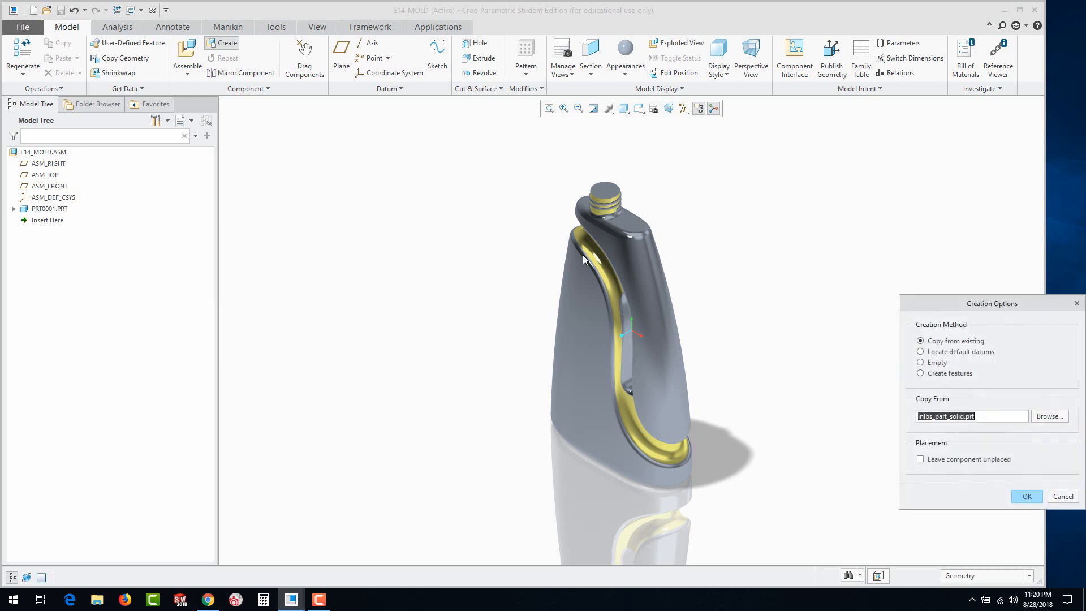
{"action": "left_click", "coordinate": [1026, 496]}
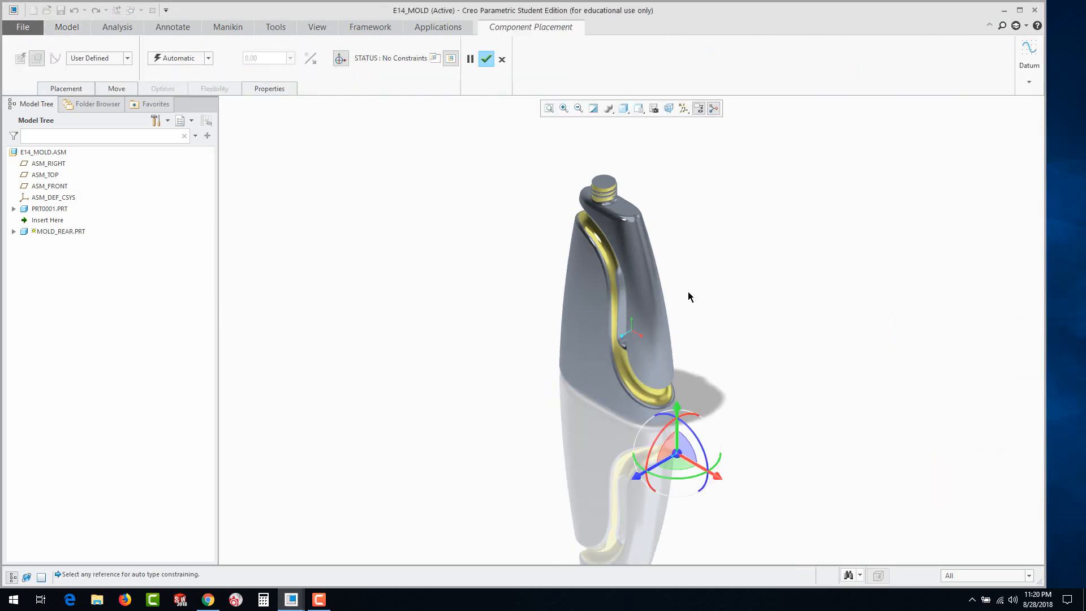
{"action": "left_click", "coordinate": [209, 58]}
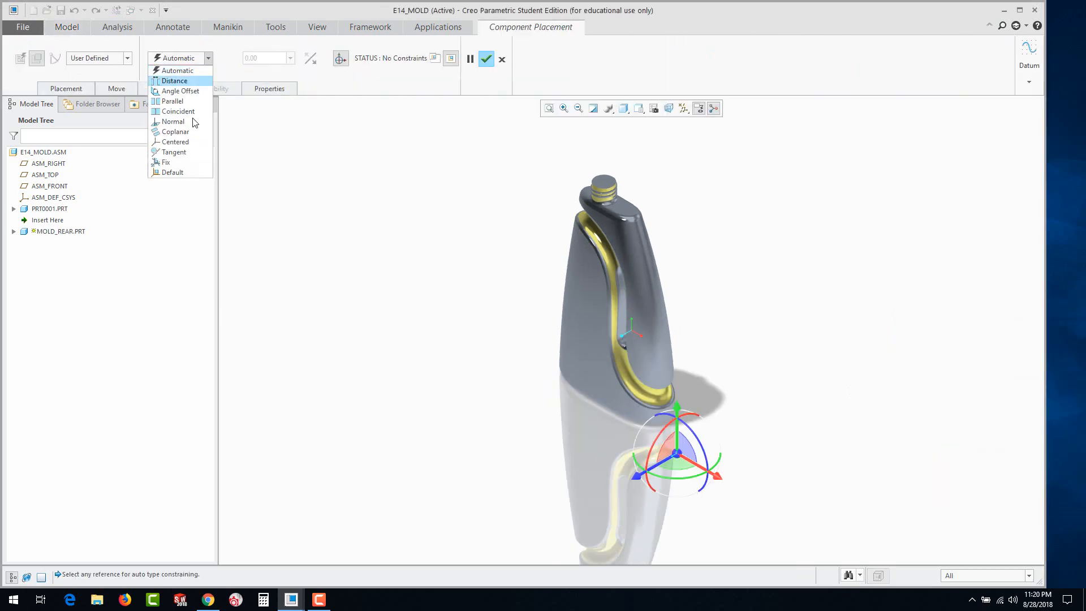
{"action": "left_click", "coordinate": [185, 172]}
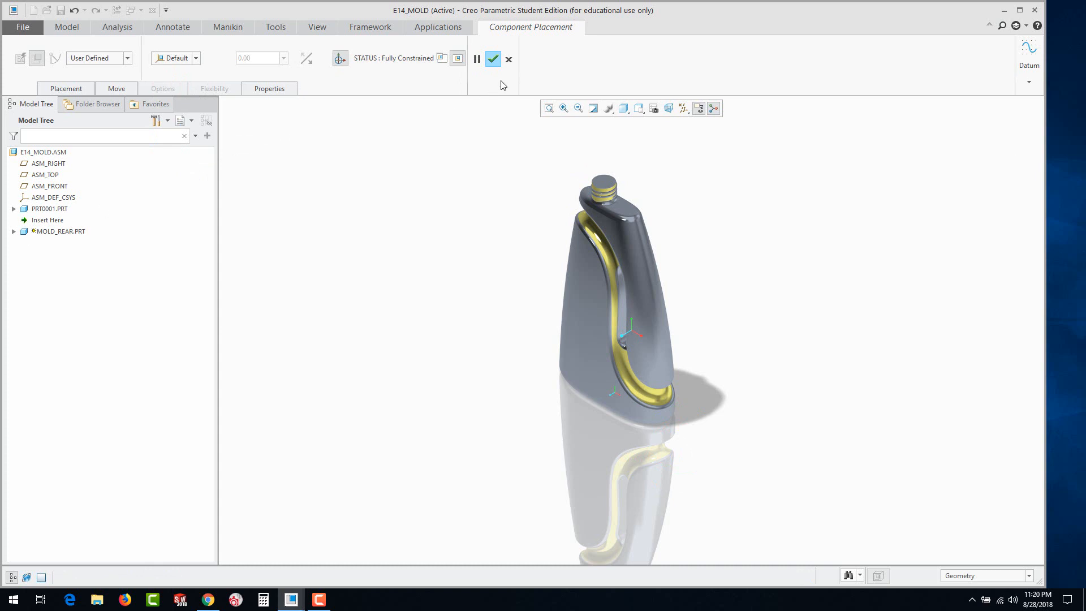
{"action": "left_click", "coordinate": [493, 59]}
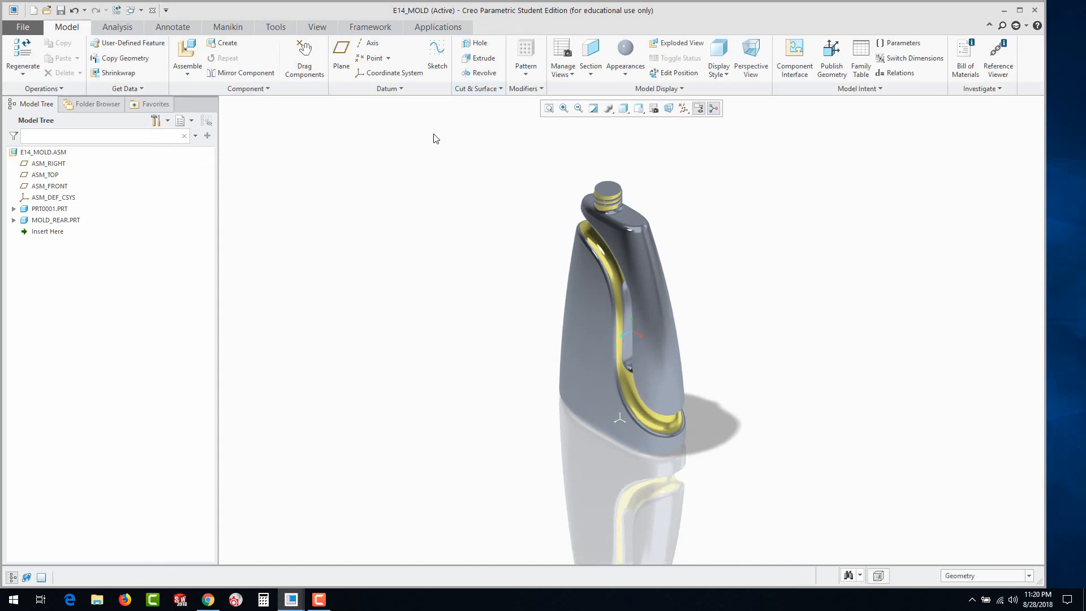
Activate the MOLD_REAR part and expand its features in the model tree, keeping the current tree display settings
{"action": "left_click", "coordinate": [27, 222]}
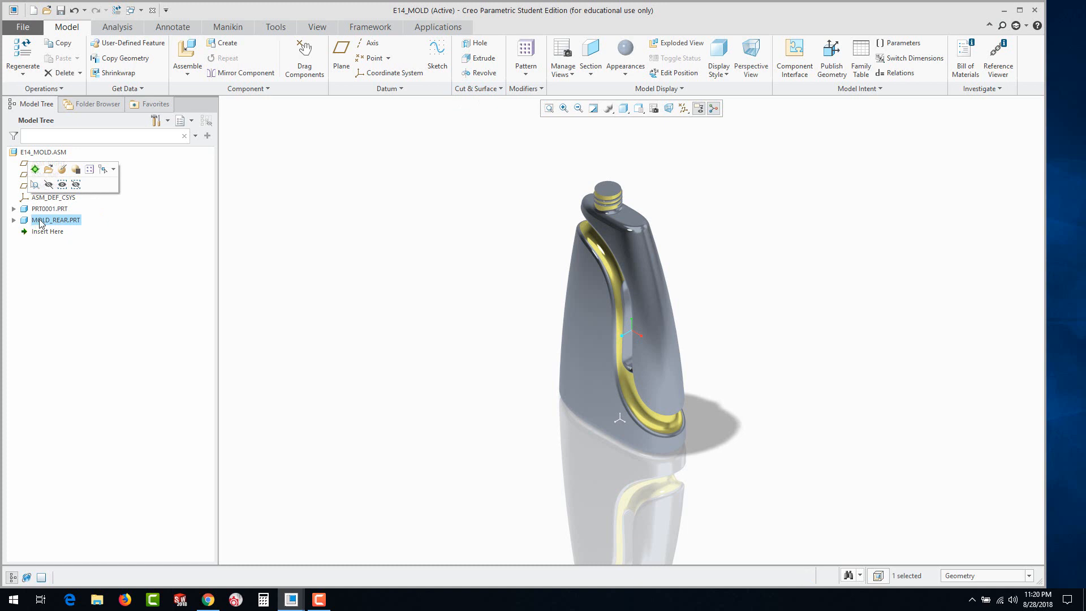
{"action": "left_click", "coordinate": [35, 170]}
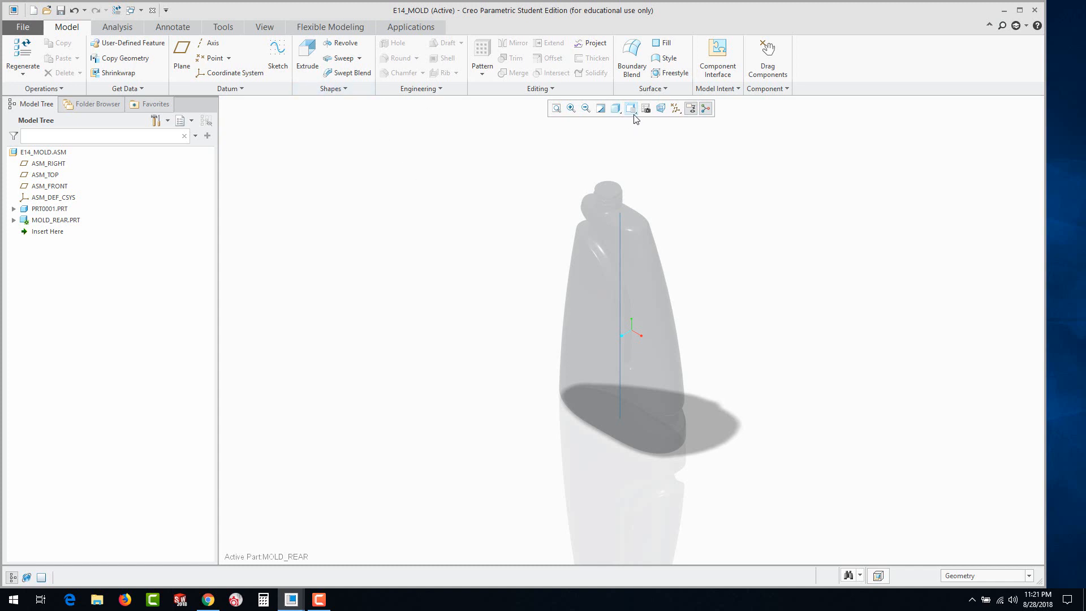
{"action": "left_click", "coordinate": [14, 220]}
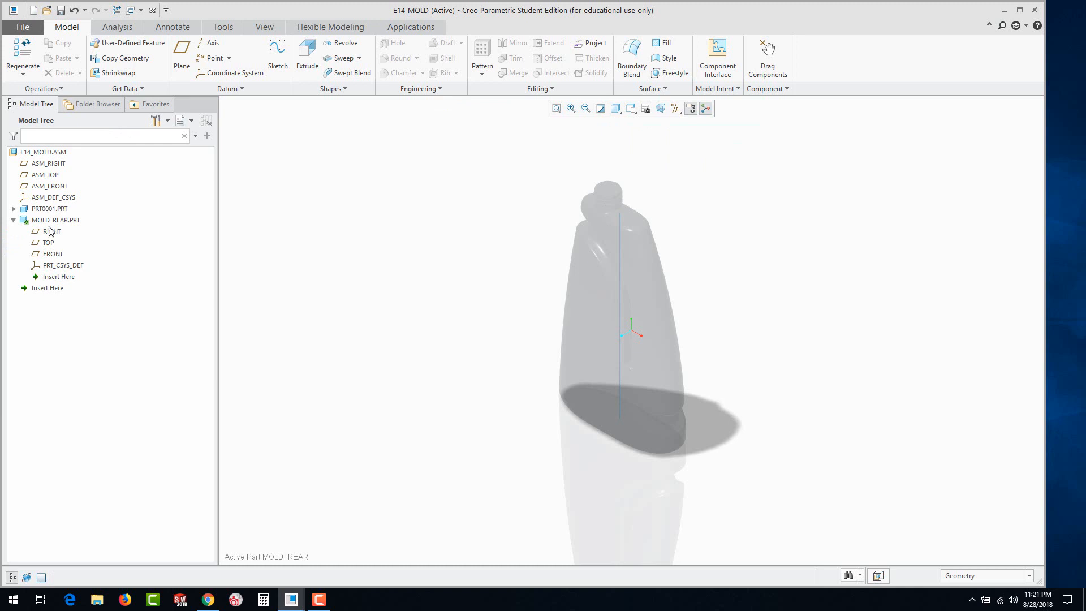
{"action": "left_click", "coordinate": [158, 121]}
{"action": "left_click", "coordinate": [181, 136]}
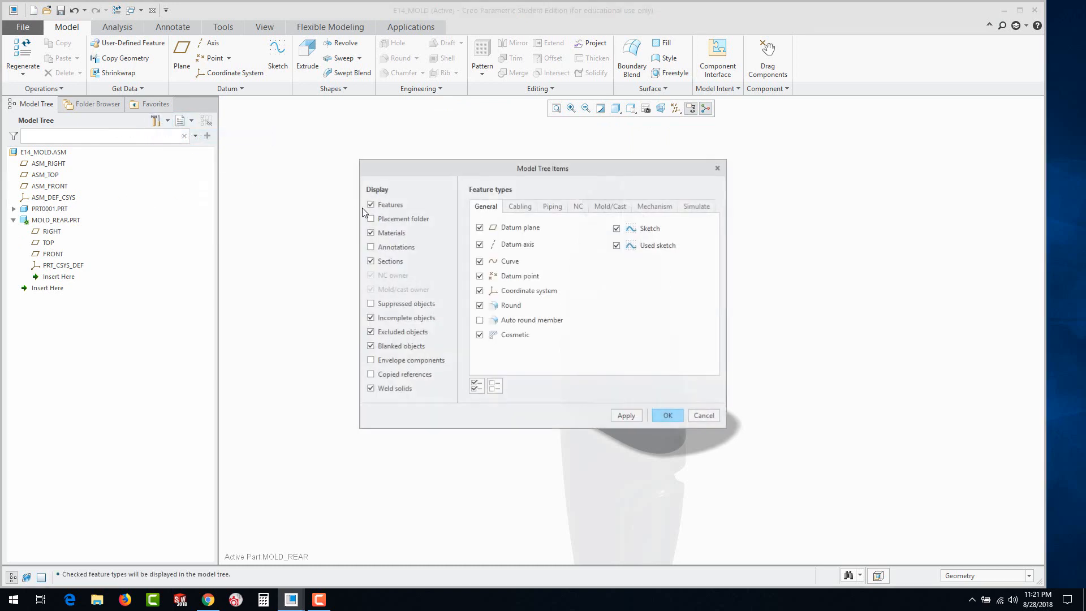
{"action": "left_click", "coordinate": [666, 415]}
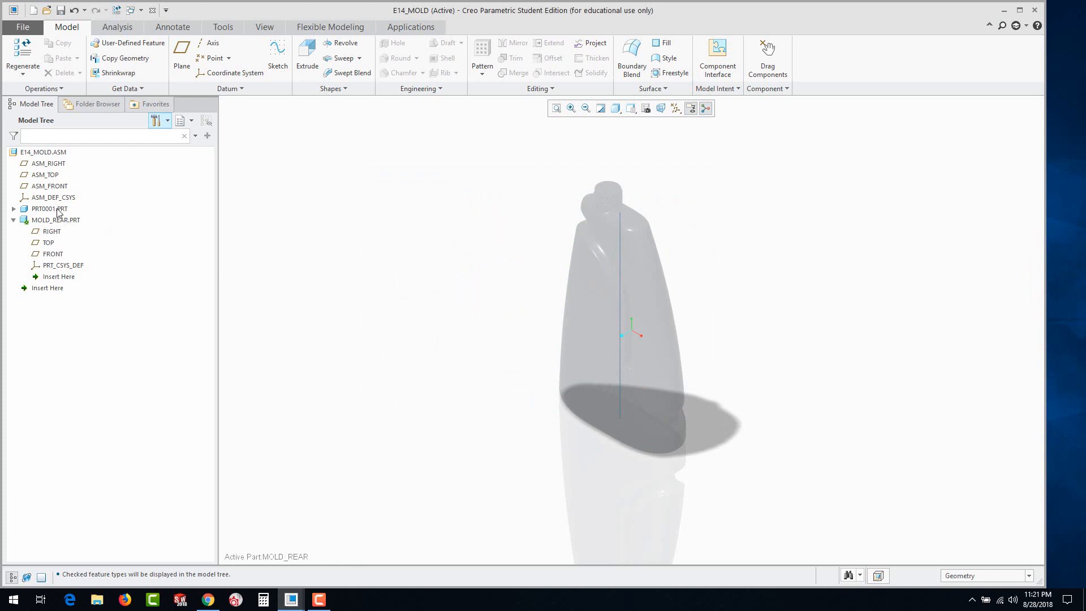
Start an Extrude on MOLD_REAR's FRONT plane and sketch a rectangle about 11.07 wide and 13.51 high around the bottle
{"action": "left_click", "coordinate": [50, 255]}
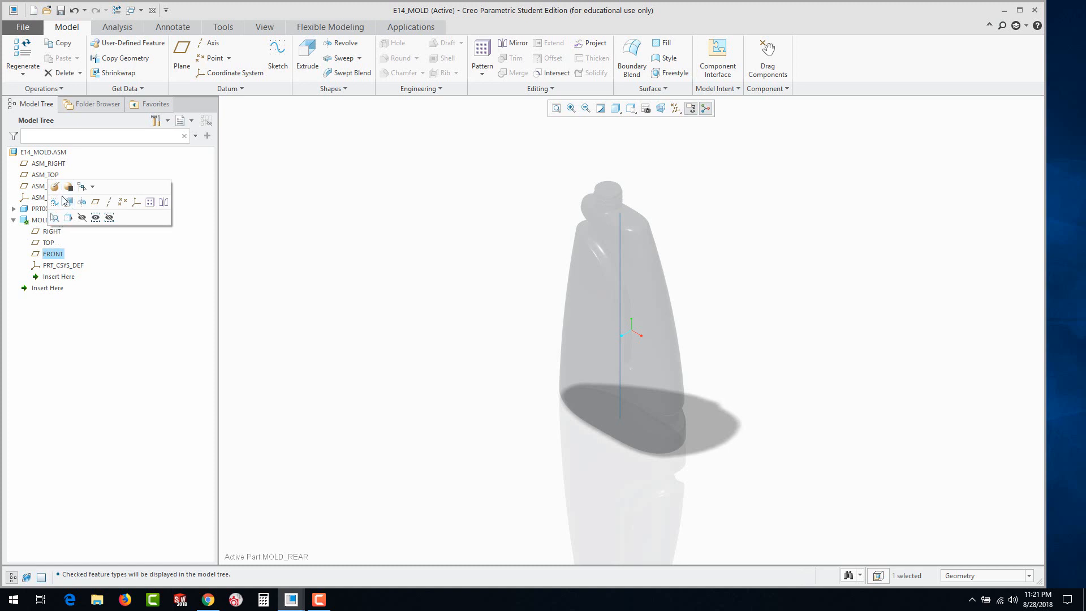
{"action": "left_click", "coordinate": [68, 202]}
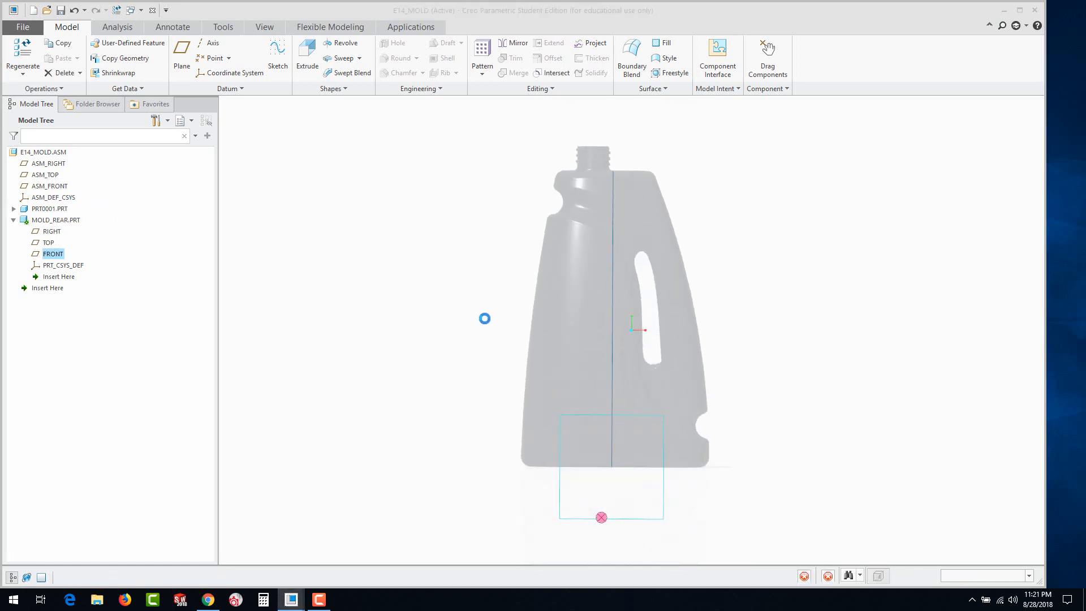
{"action": "left_click", "coordinate": [291, 58]}
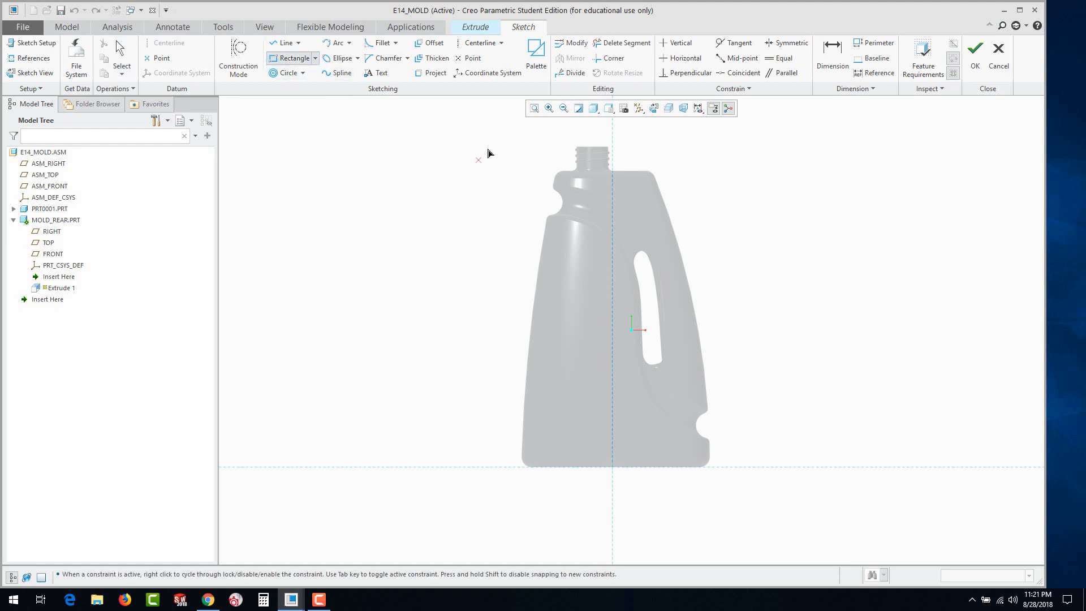
{"action": "left_click", "coordinate": [778, 517]}
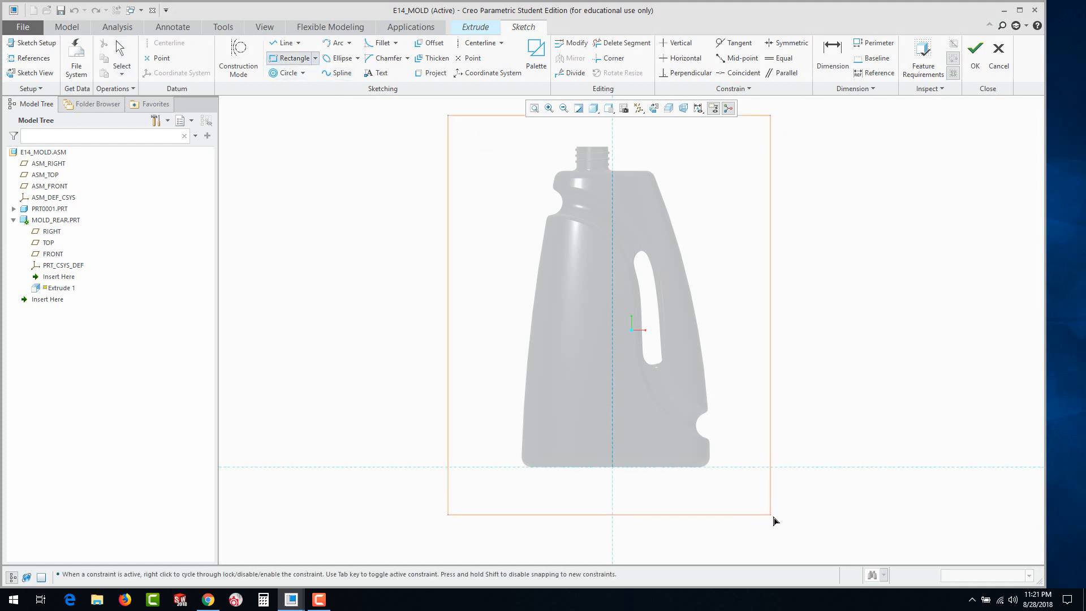
{"action": "left_click", "coordinate": [776, 515]}
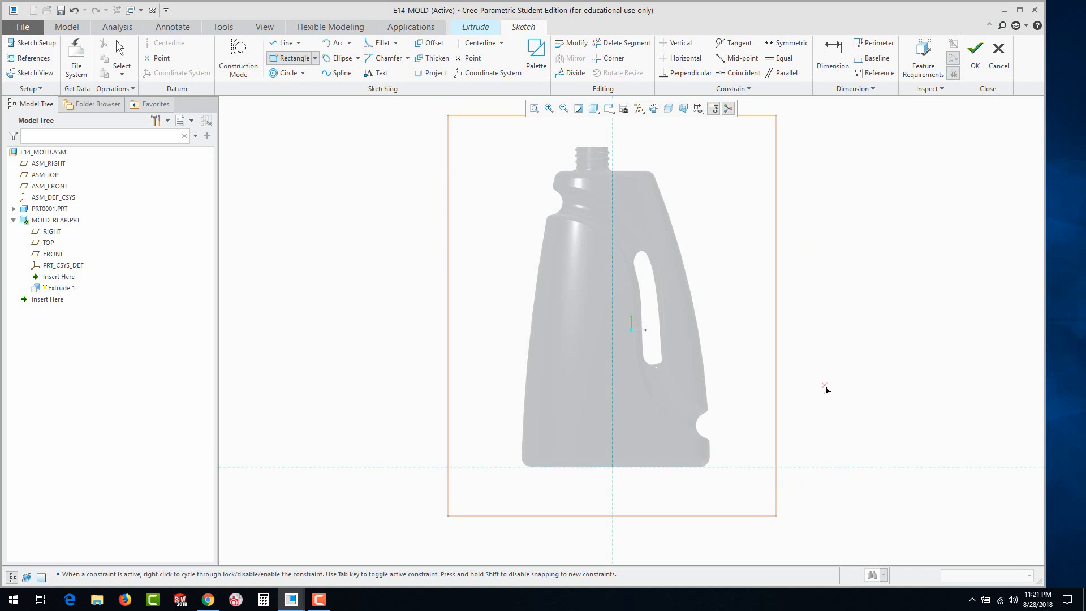
{"action": "middle_click", "coordinate": [824, 388]}
{"action": "scroll", "coordinate": [762, 418], "scroll_direction": "up", "scroll_amount": 2}
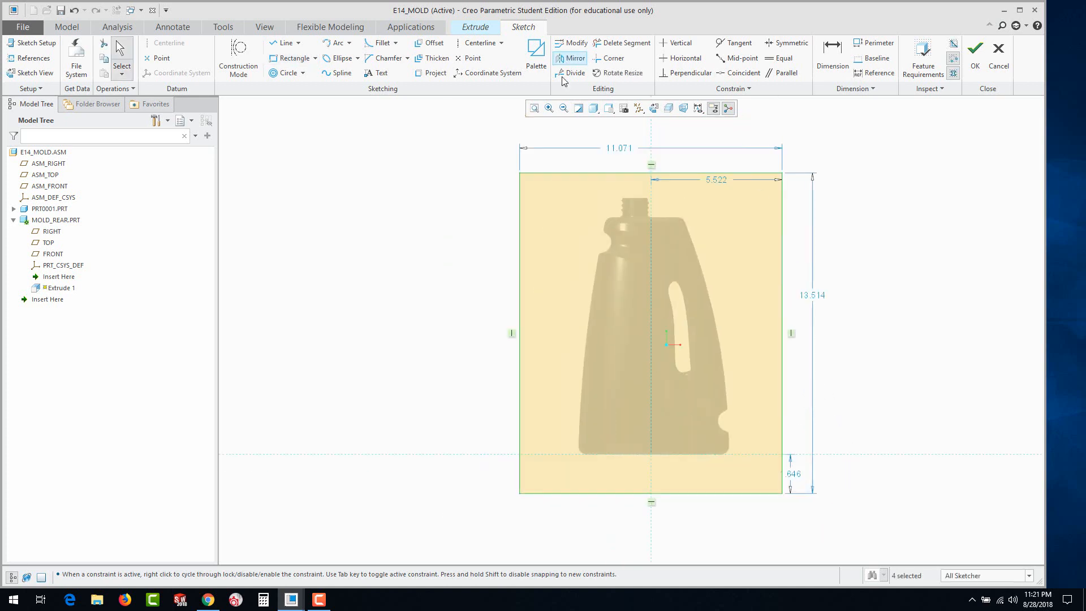
Set the rectangle's width to 10 and the distance from its right edge to the vertical reference to 5
{"action": "double_click", "coordinate": [621, 149]}
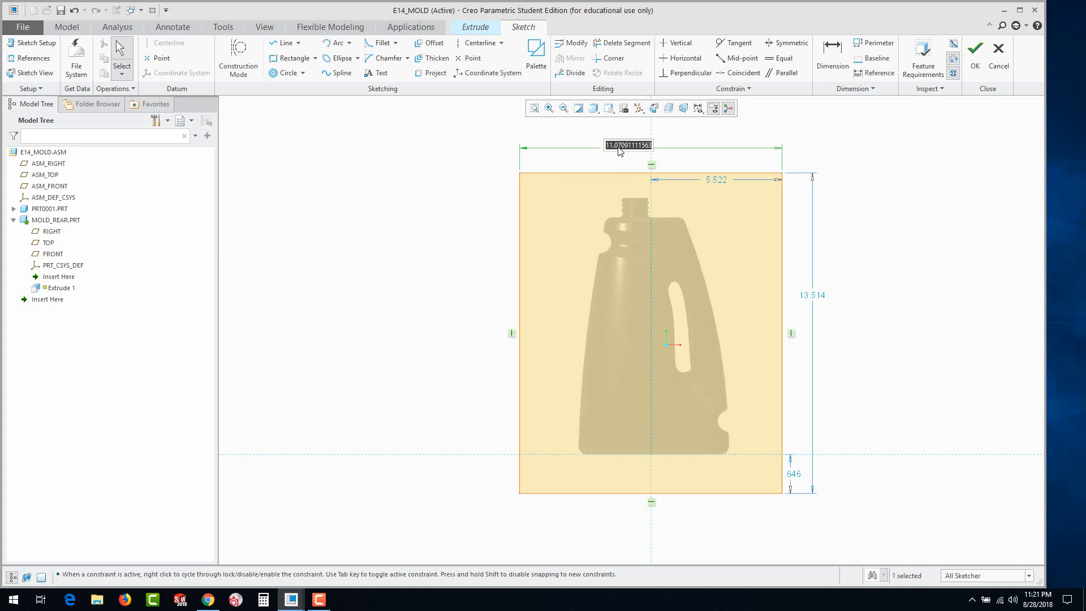
{"action": "type", "text": "10"}
{"action": "key", "text": "Escape"}
{"action": "double_click", "coordinate": [626, 147]}
{"action": "type", "text": "10"}
{"action": "key", "text": "Return"}
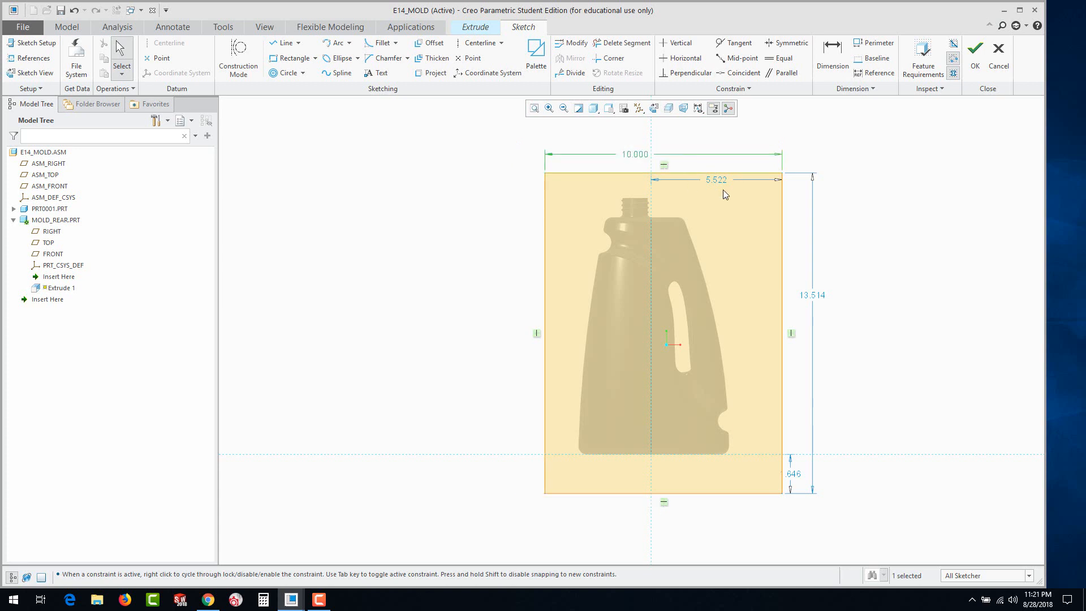
{"action": "double_click", "coordinate": [724, 179]}
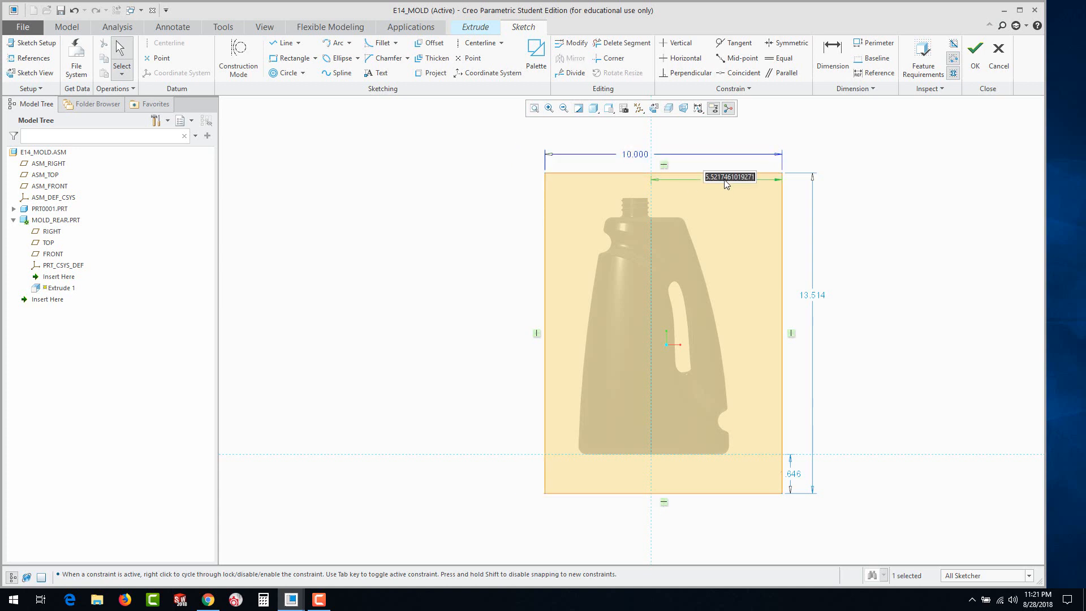
{"action": "type", "text": "5"}
{"action": "key", "text": "Return"}
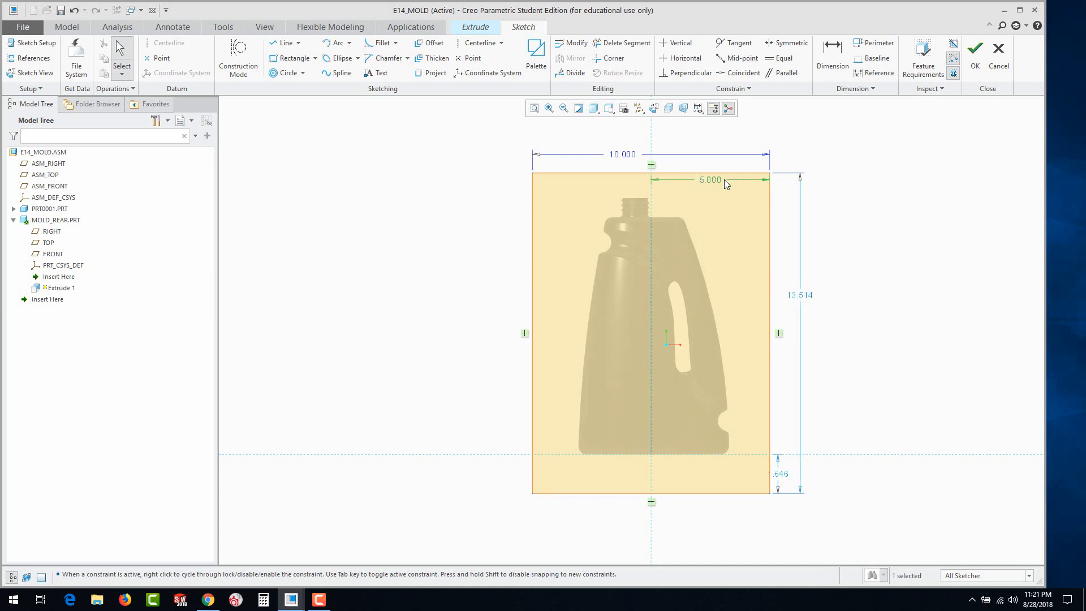
Try 0.675 and 1 as the distance between the rectangle's lower edge and the horizontal reference
{"action": "double_click", "coordinate": [783, 477]}
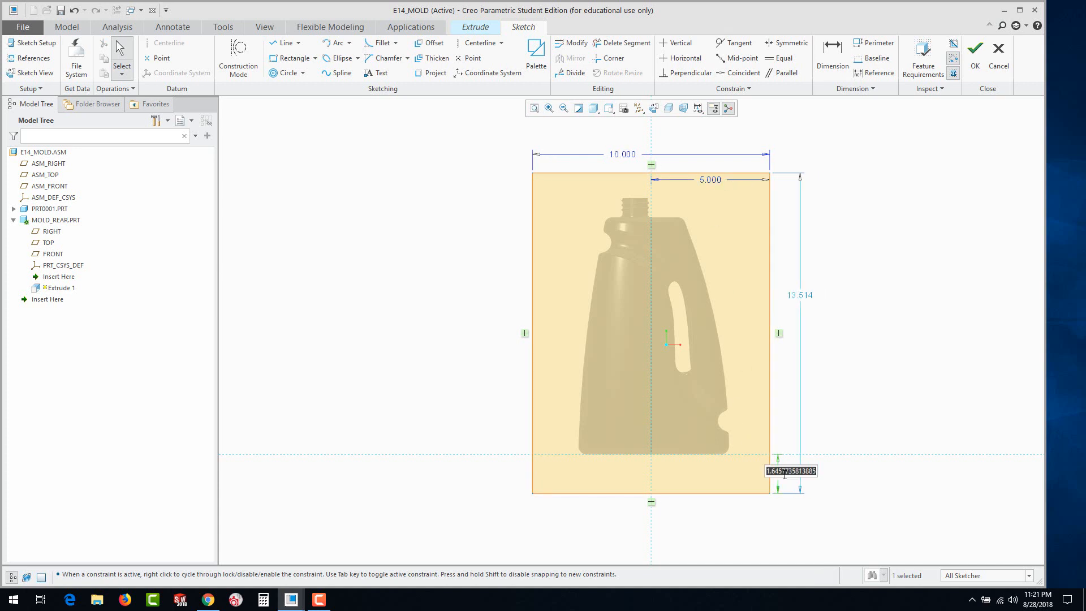
{"action": "key", "text": "BackSpace"}
{"action": "type", "text": ".675"}
{"action": "key", "text": "Return"}
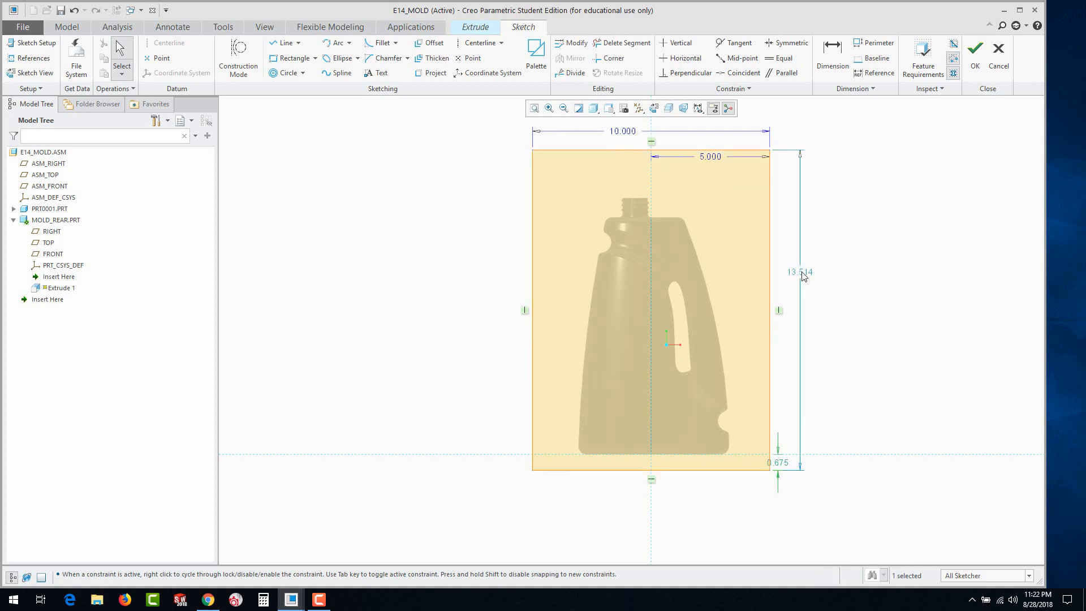
{"action": "double_click", "coordinate": [780, 464]}
{"action": "type", "text": "1"}
{"action": "key", "text": "Return"}
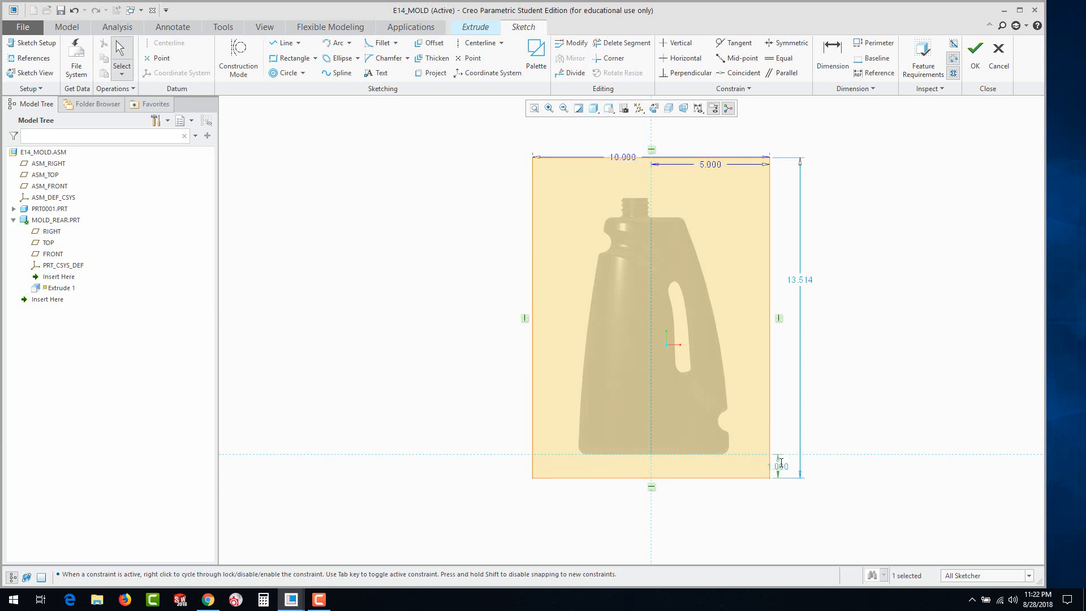
Set the distance between the rectangle's lower edge and the horizontal reference to 1.5
{"action": "double_click", "coordinate": [780, 464]}
{"action": "type", "text": "1.5"}
{"action": "key", "text": "Return"}
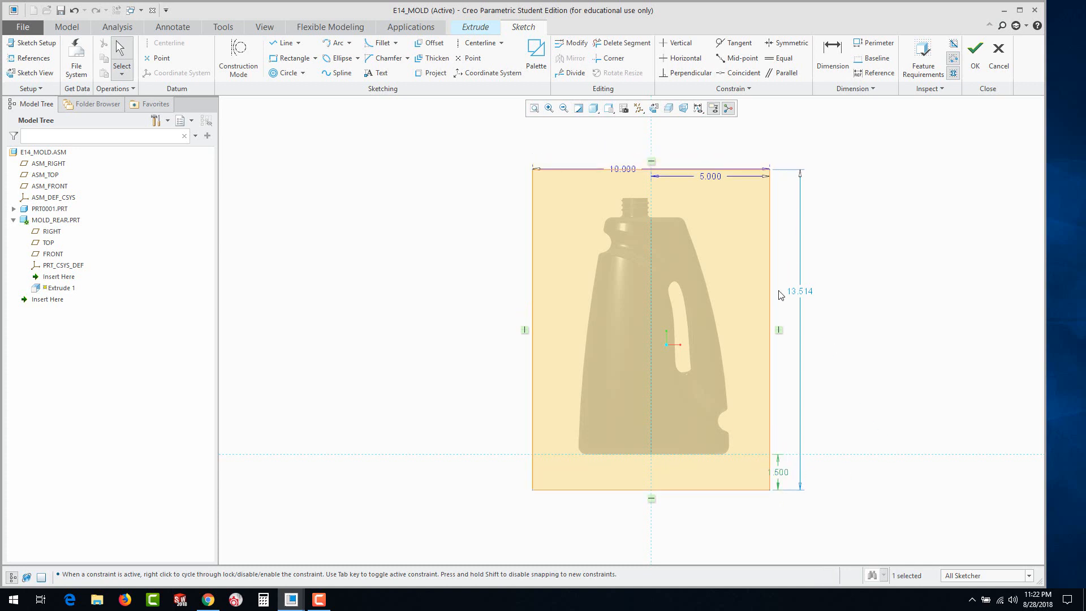
Set the rectangle's height to 13.5
{"action": "double_click", "coordinate": [802, 293]}
{"action": "type", "text": "13.5"}
{"action": "key", "text": "Return"}
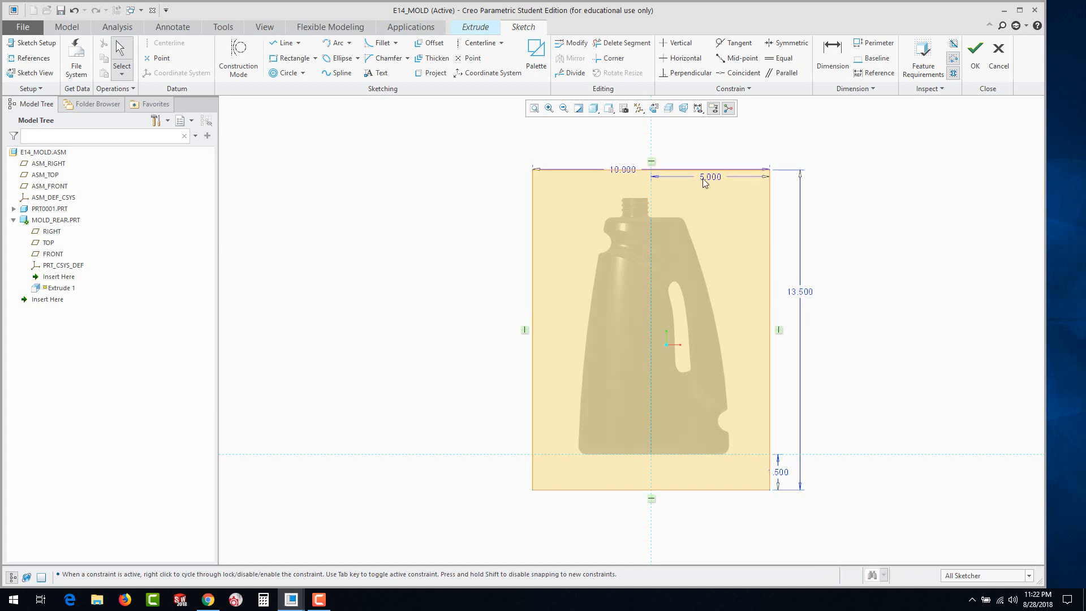
Move the sketch's width, half-width and height dimensions farther outside the rectangle and finish the sketch
{"action": "left_click_drag", "start_coordinate": [622, 170], "coordinate": [654, 147]}
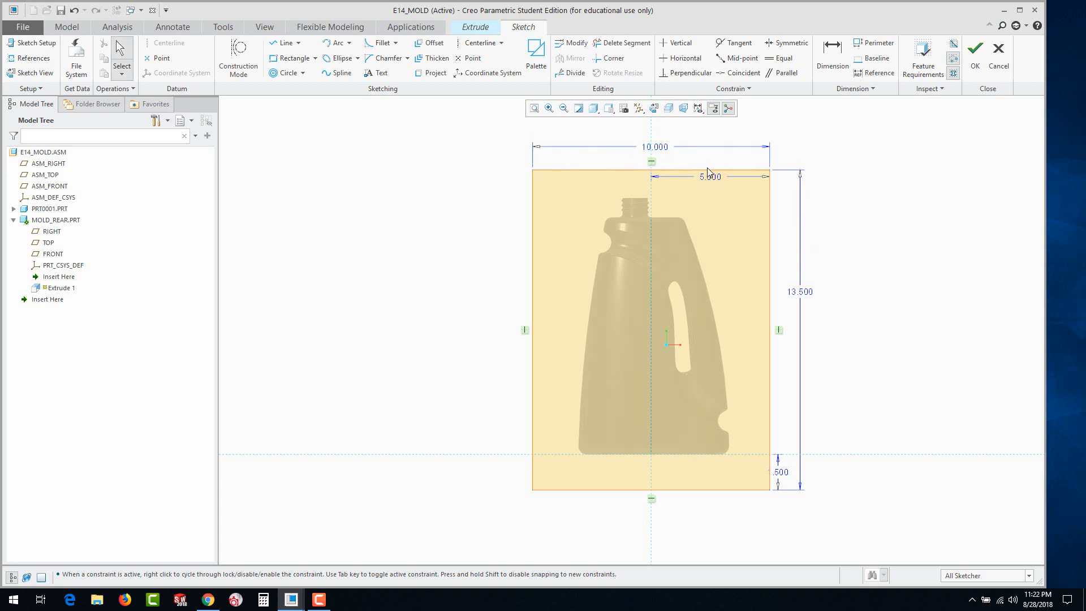
{"action": "left_click_drag", "start_coordinate": [708, 171], "coordinate": [703, 155]}
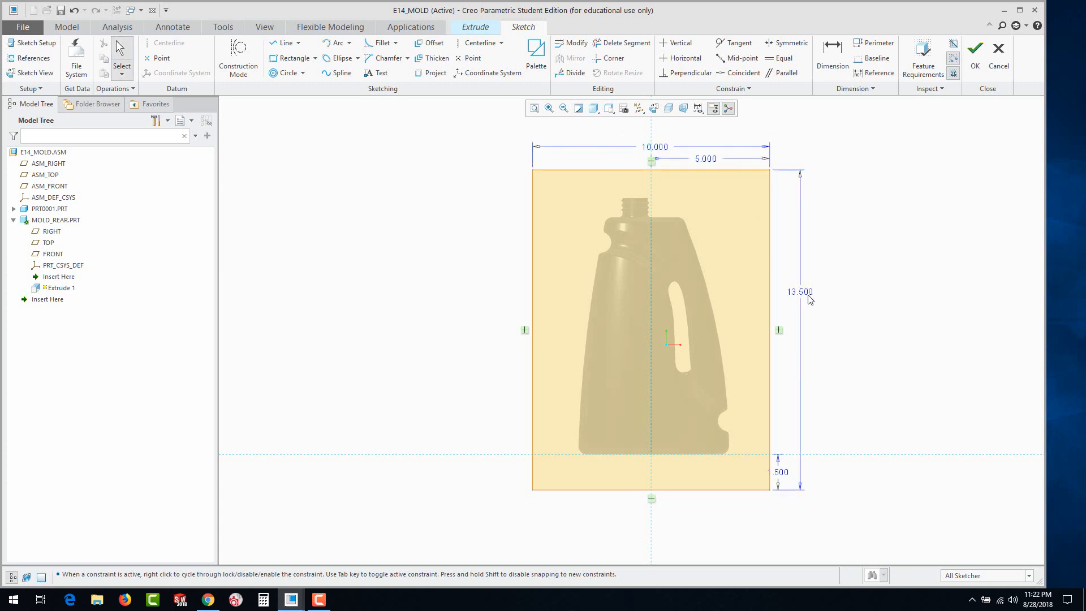
{"action": "left_click_drag", "start_coordinate": [807, 298], "coordinate": [820, 336]}
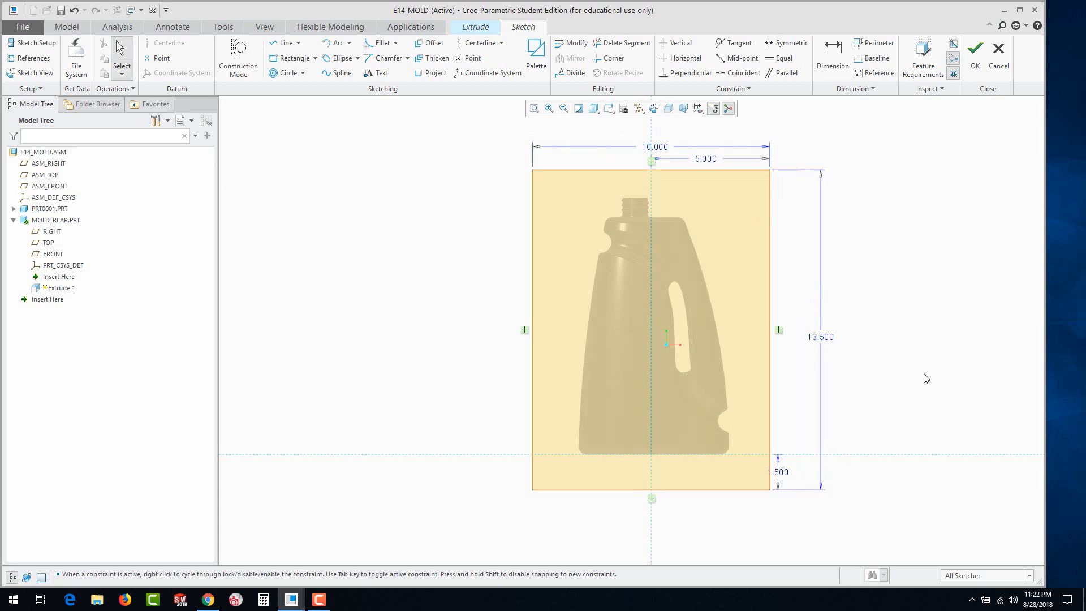
{"action": "left_click", "coordinate": [976, 64]}
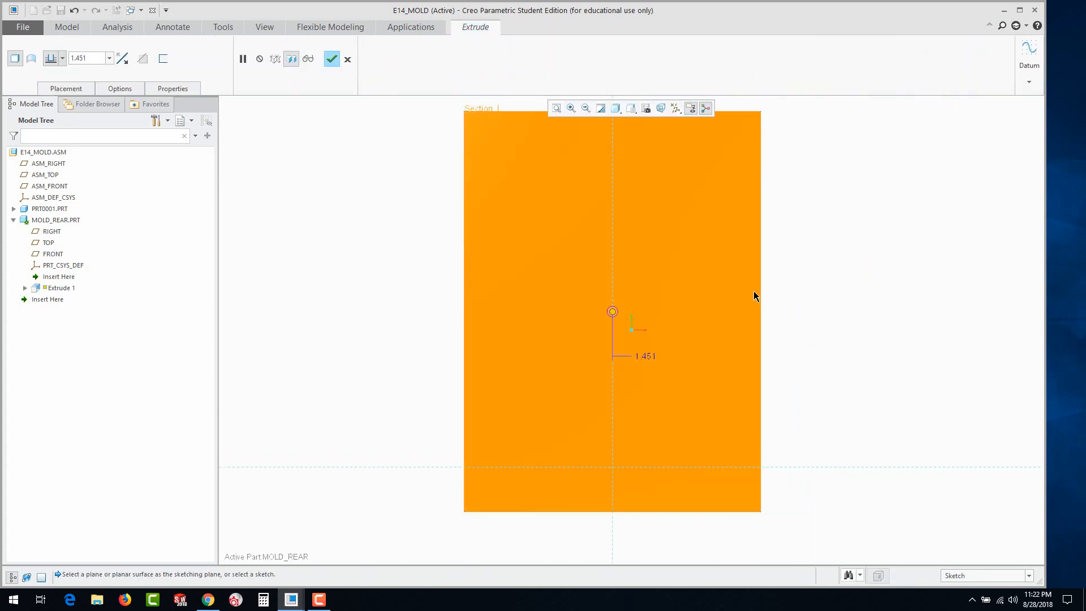
Reverse the extrusion direction so the block extends behind the bottle and complete it with a depth of 2.5
{"action": "mouse_move", "coordinate": [753, 292]}
{"action": "middle_mouse_down"}
{"action": "mouse_move", "coordinate": [700, 238]}
{"action": "mouse_move", "coordinate": [697, 255]}
{"action": "middle_mouse_up"}
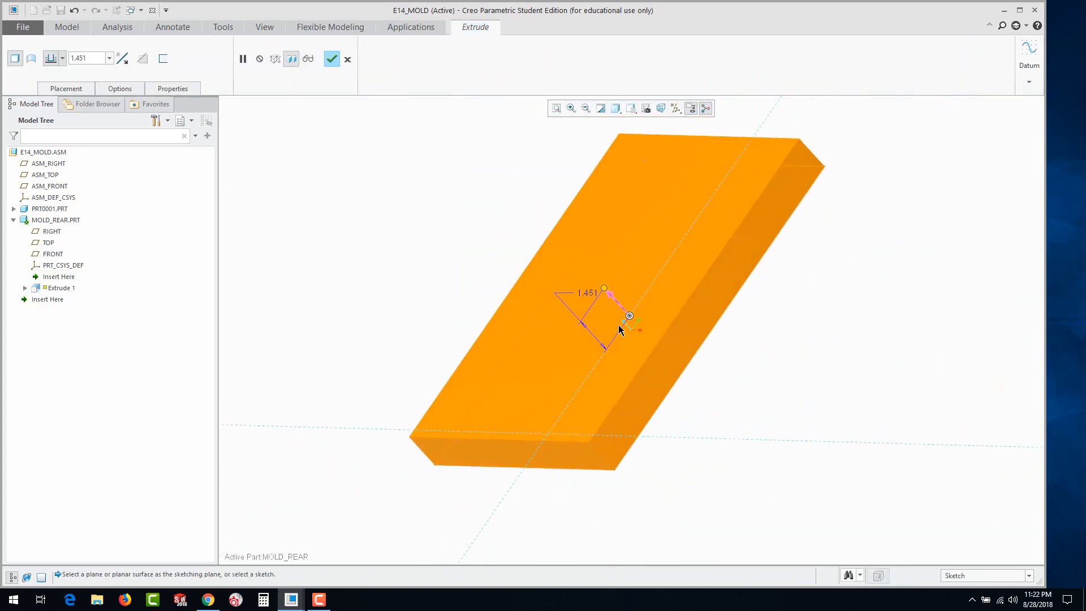
{"action": "left_click", "coordinate": [612, 296]}
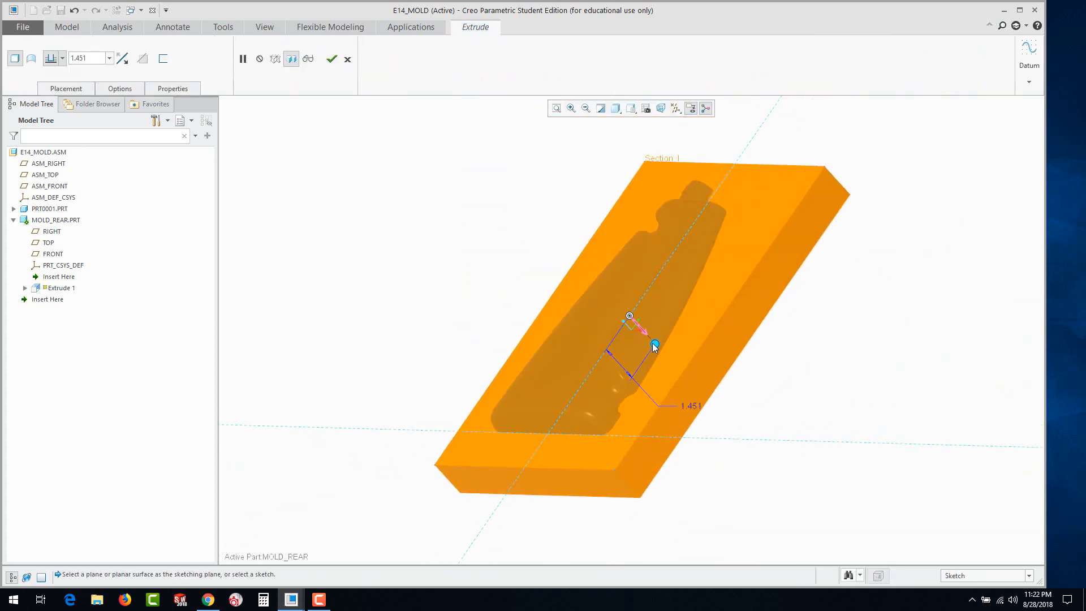
{"action": "left_click_drag", "start_coordinate": [654, 347], "coordinate": [674, 364]}
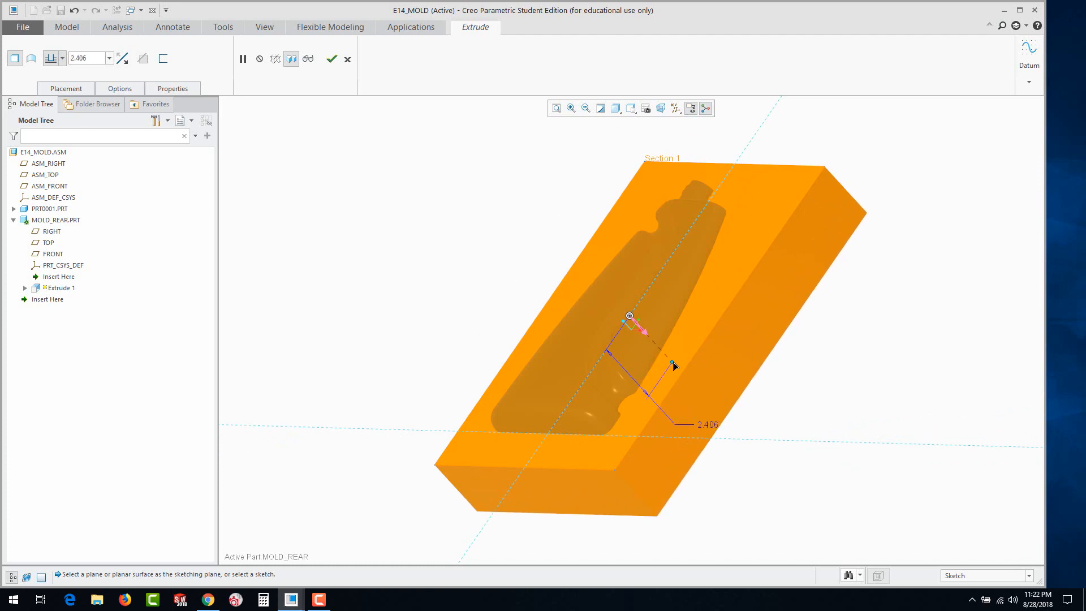
{"action": "double_click", "coordinate": [713, 424]}
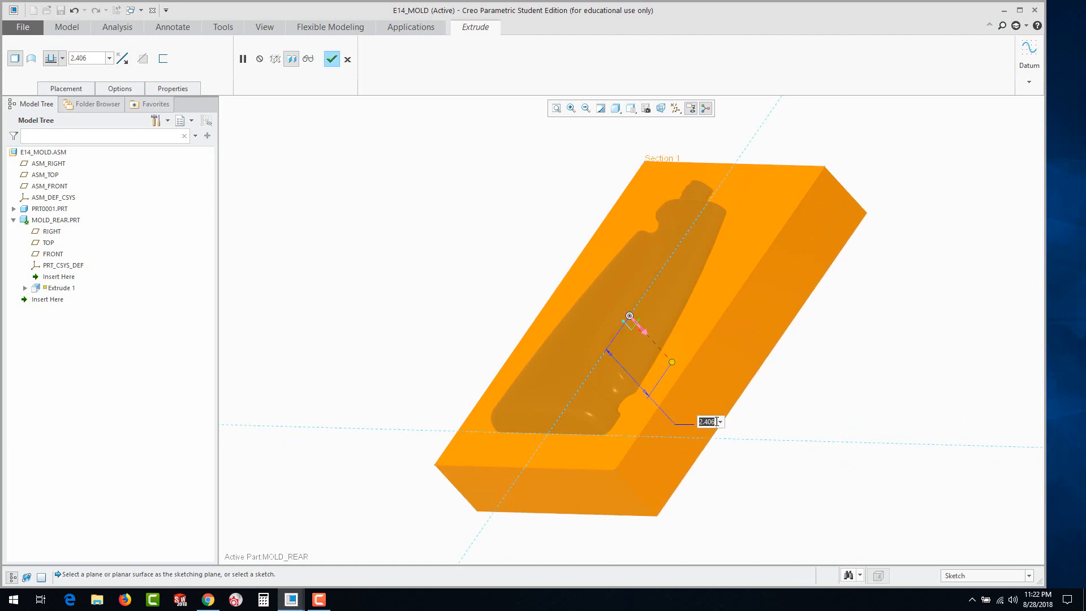
{"action": "type", "text": "2.5"}
{"action": "key", "text": "Return"}
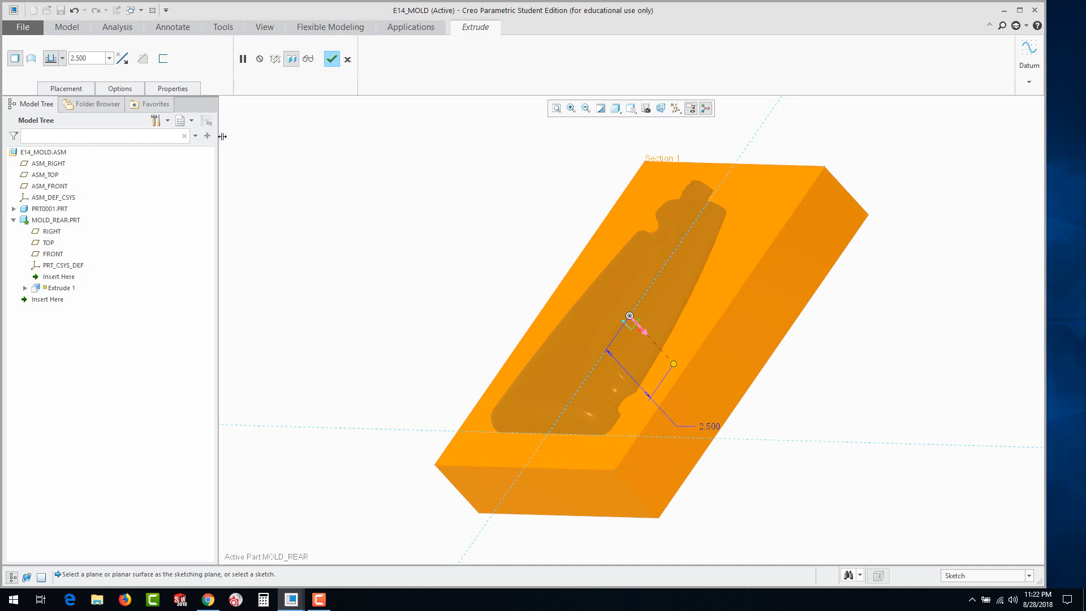
{"action": "left_click", "coordinate": [332, 59]}
Activate the top-level assembly E14_MOLD
{"action": "mouse_move", "coordinate": [477, 230]}
{"action": "middle_mouse_down"}
{"action": "mouse_move", "coordinate": [492, 283]}
{"action": "mouse_move", "coordinate": [507, 247]}
{"action": "middle_mouse_up"}
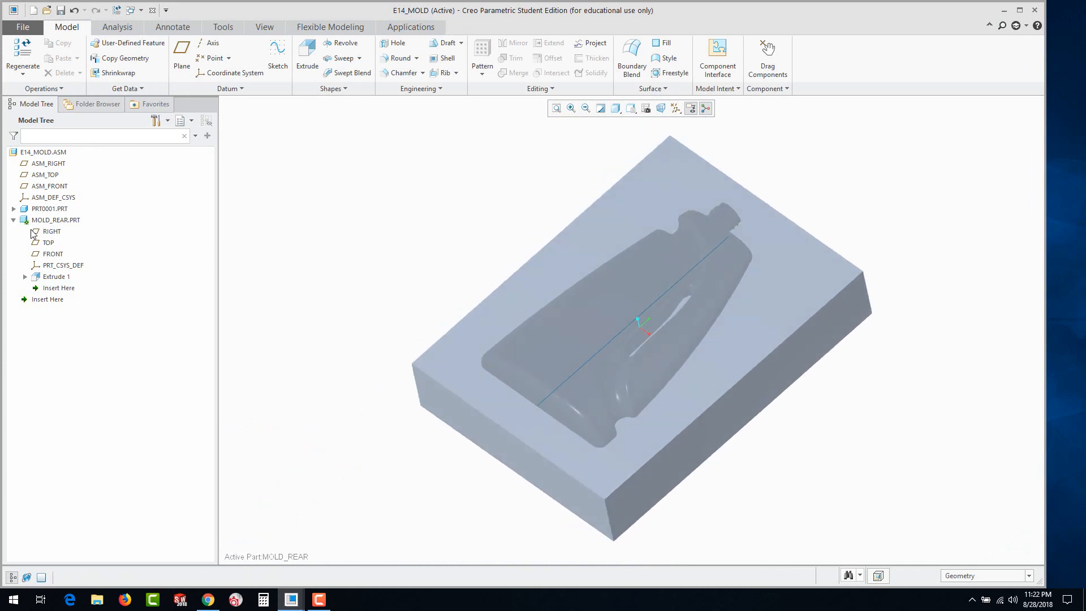
{"action": "left_click", "coordinate": [25, 154]}
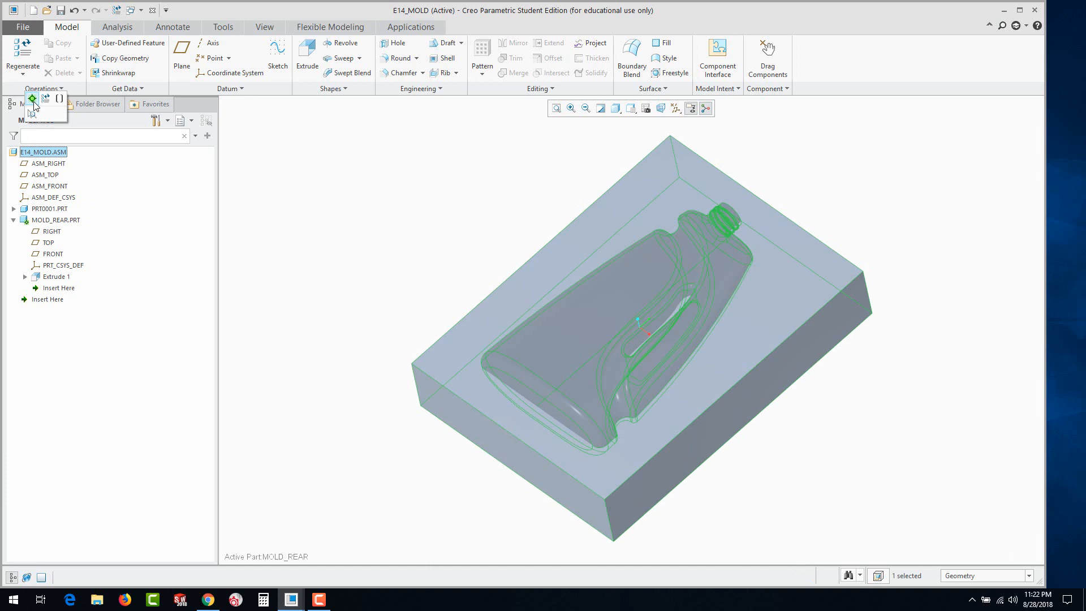
{"action": "left_click", "coordinate": [33, 100]}
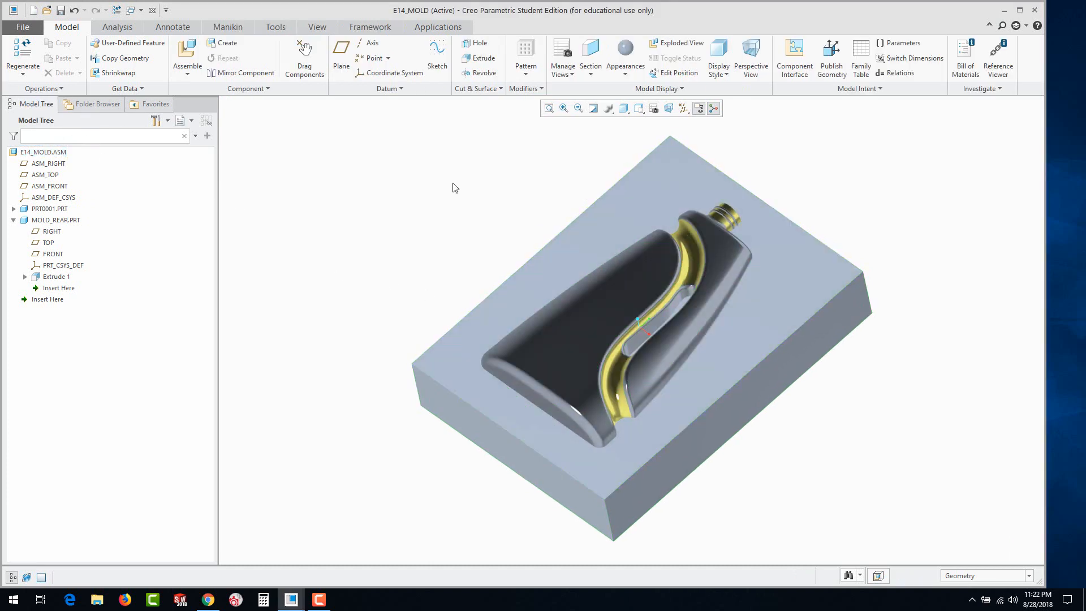
Cut the bottle PRT0001 out of MOLD_REAR with a Boolean Cut component operation and close the component operations
{"action": "left_click", "coordinate": [262, 90]}
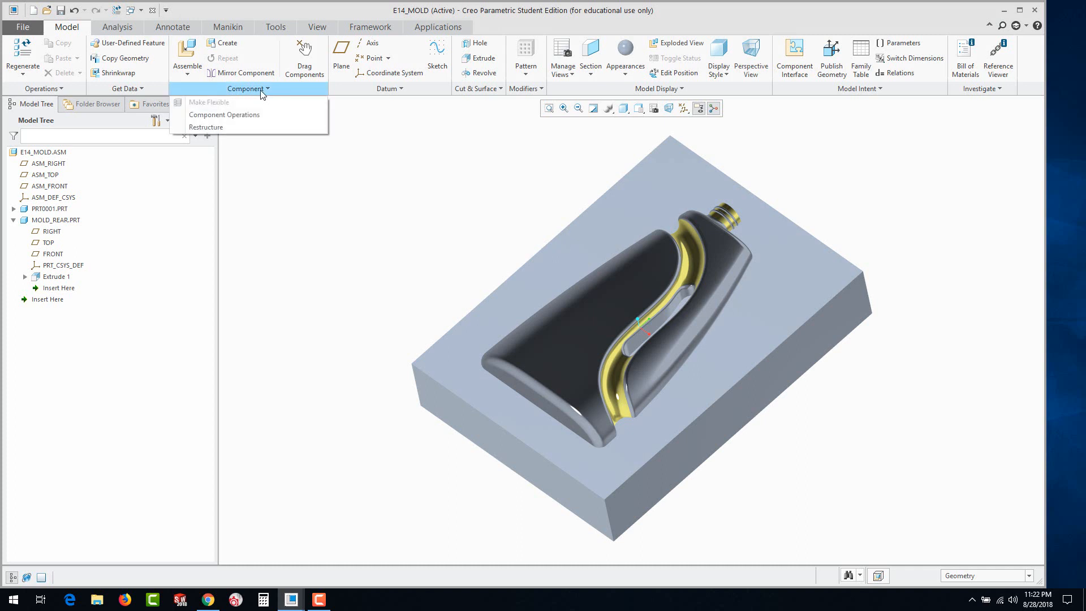
{"action": "left_click", "coordinate": [247, 116]}
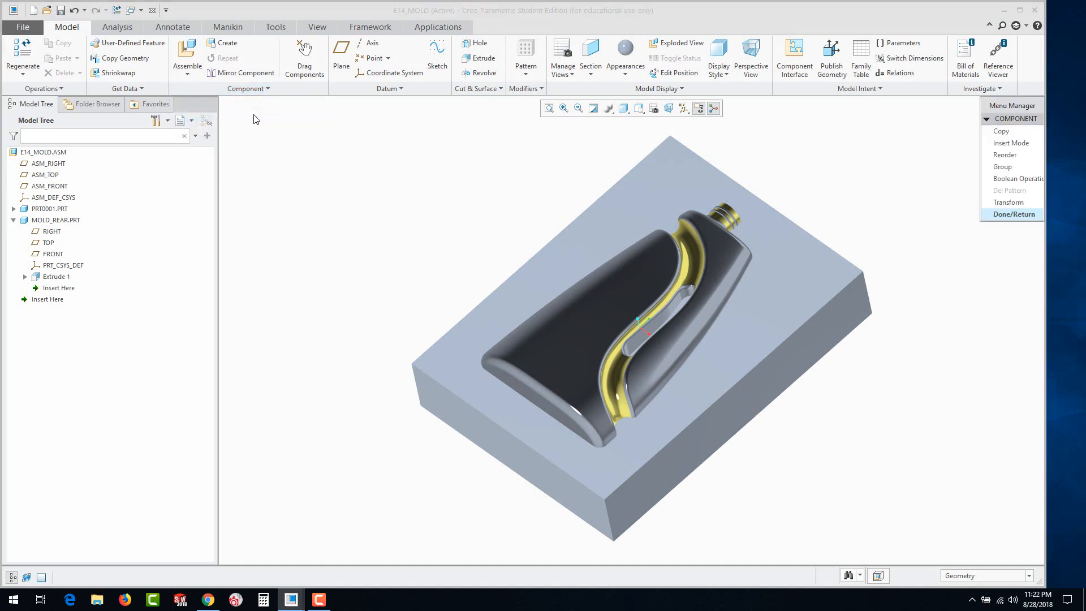
{"action": "left_click", "coordinate": [1009, 180]}
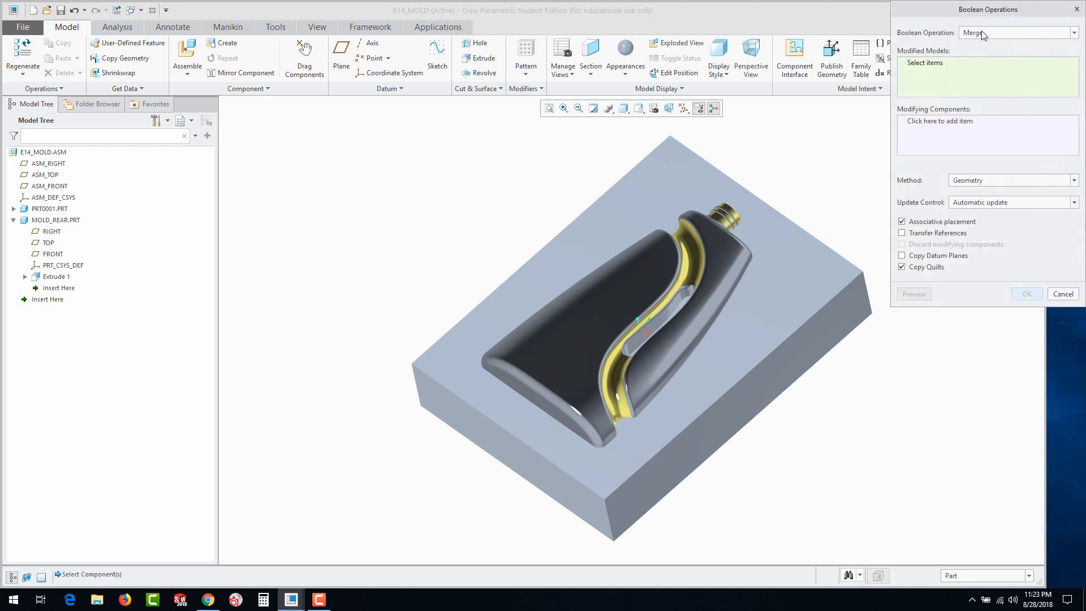
{"action": "left_click", "coordinate": [981, 31]}
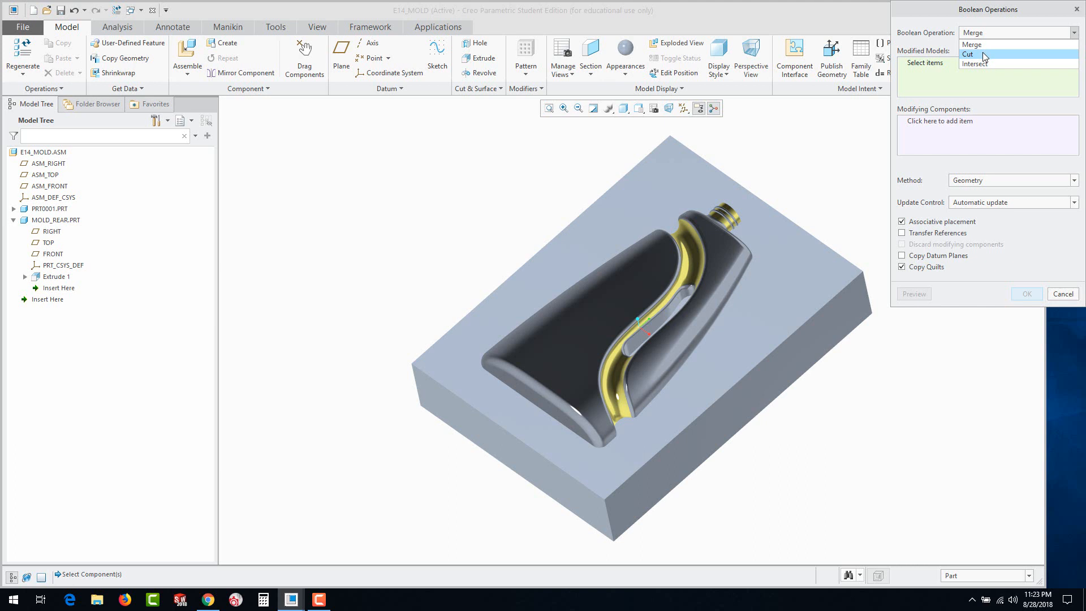
{"action": "left_click", "coordinate": [982, 53]}
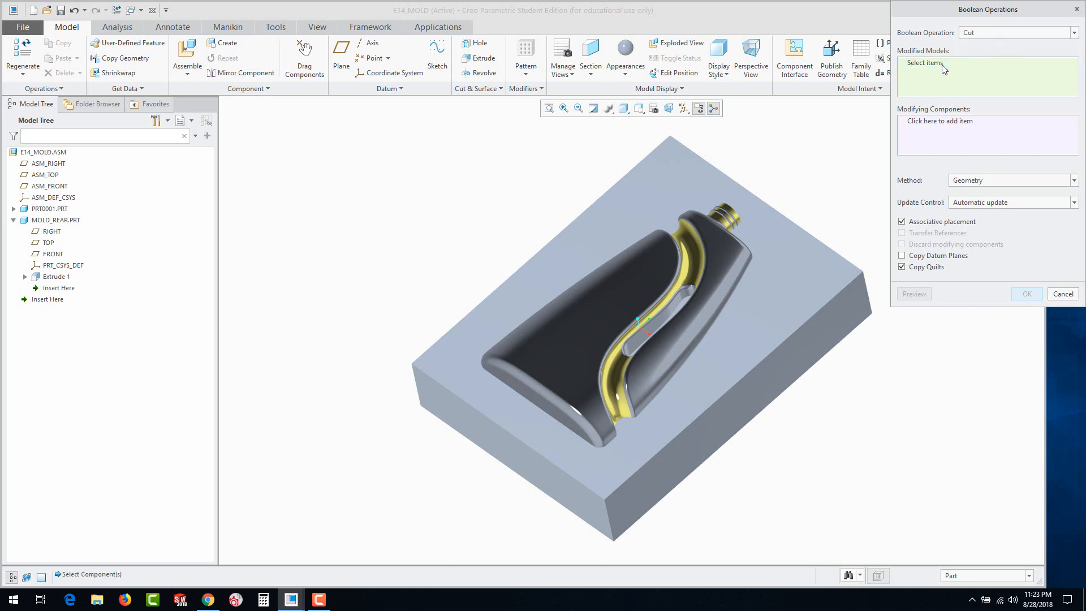
{"action": "left_click", "coordinate": [803, 281]}
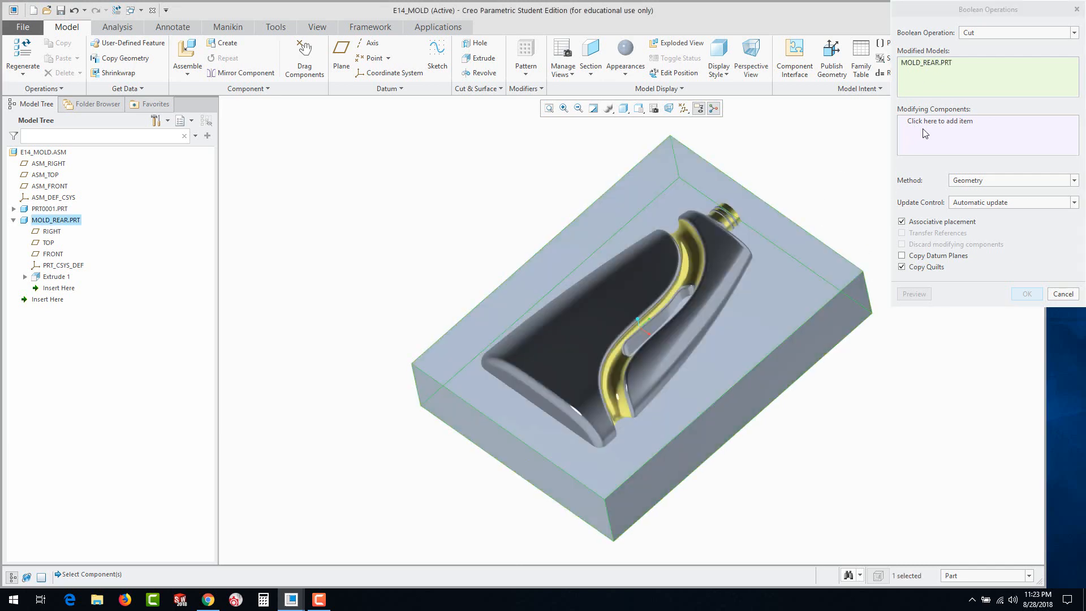
{"action": "left_click", "coordinate": [927, 129]}
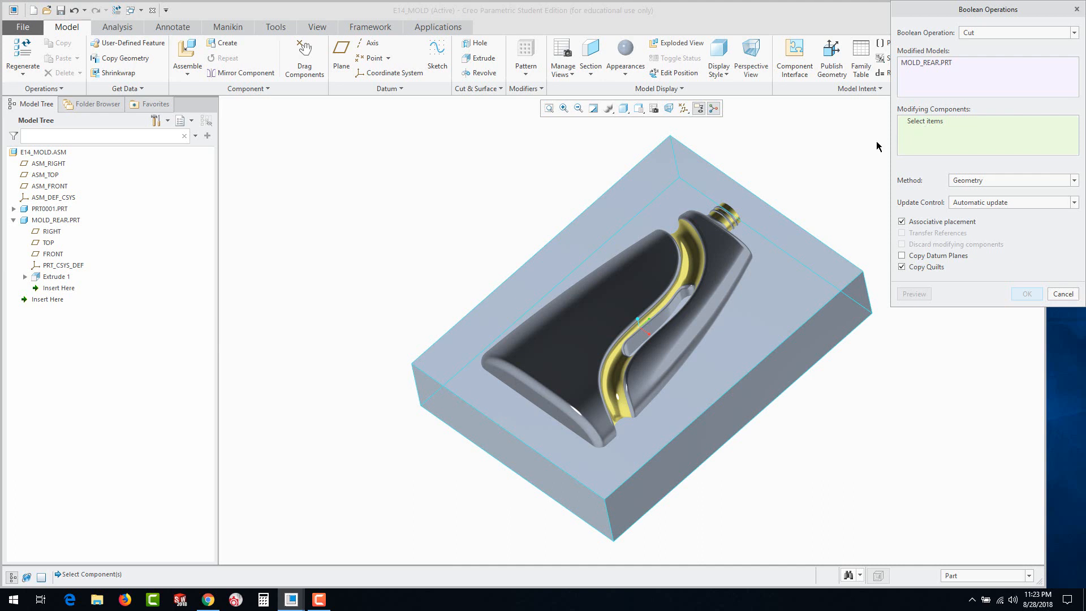
{"action": "left_click", "coordinate": [668, 274]}
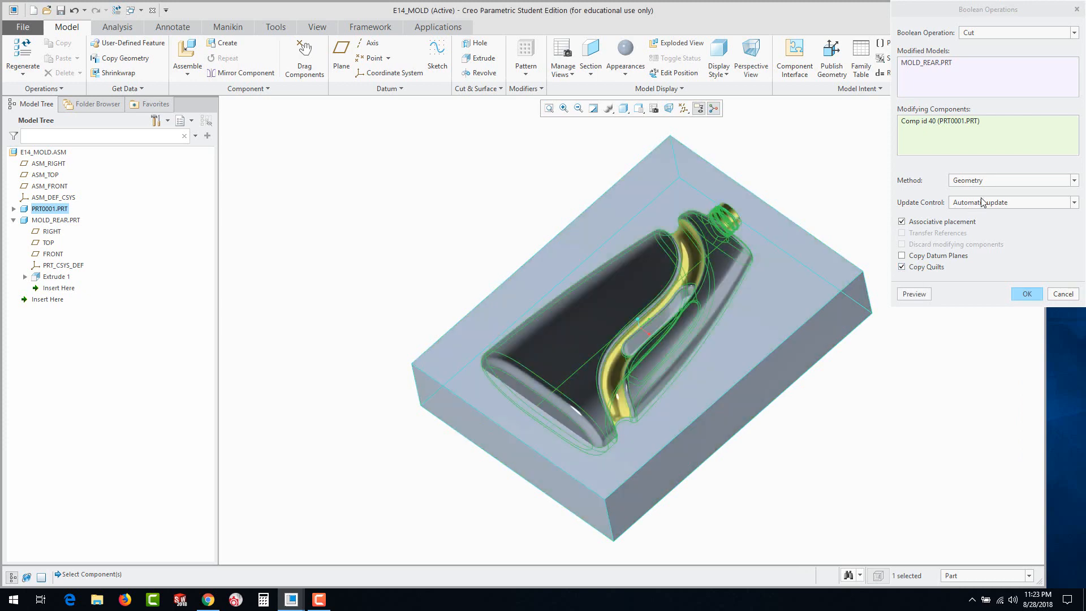
{"action": "left_click", "coordinate": [1027, 292]}
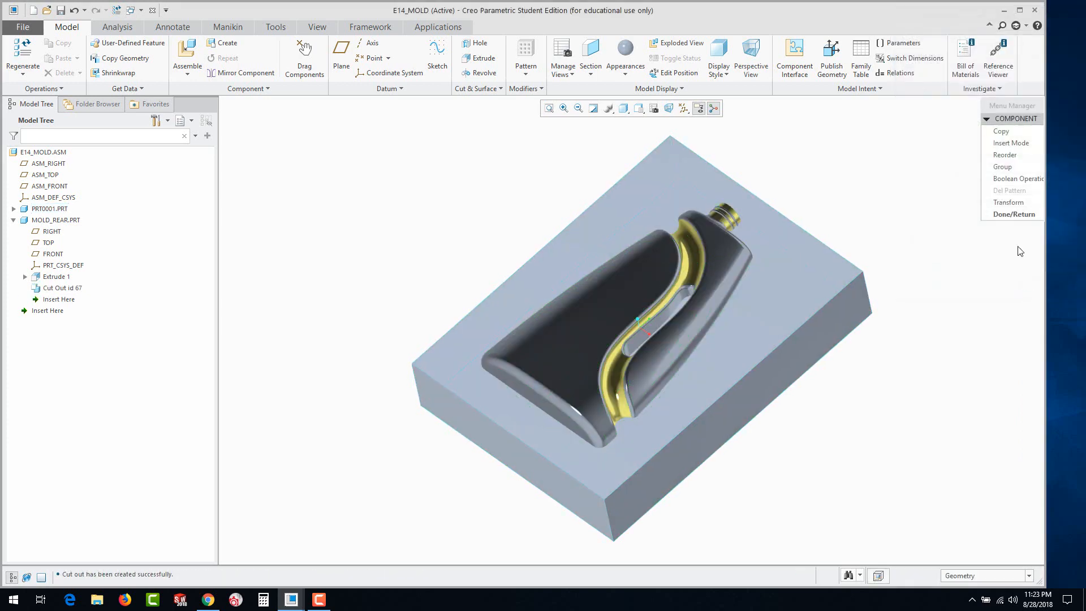
{"action": "left_click", "coordinate": [1009, 214]}
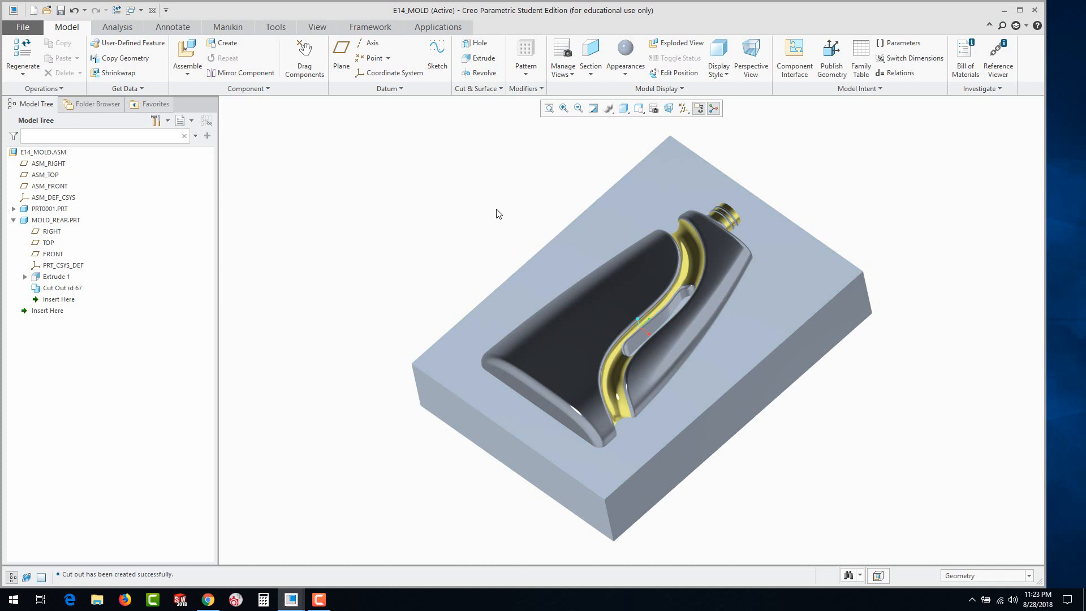
Move the bottle out of MOLD_REAR in an exploded view, examine the cut cavity, and discard the position change
{"action": "left_click", "coordinate": [660, 74]}
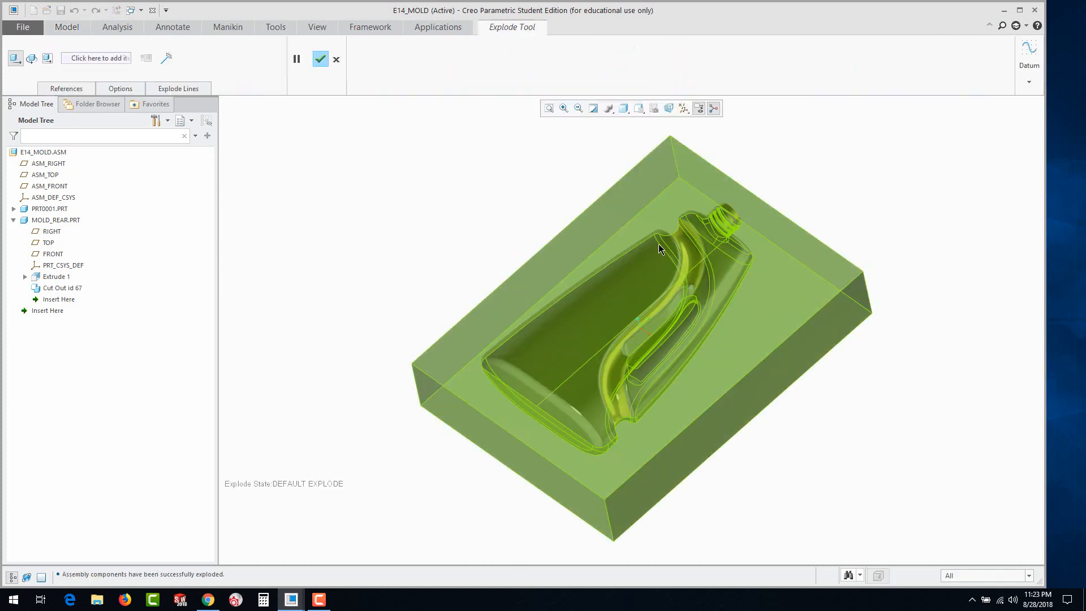
{"action": "left_click", "coordinate": [637, 280]}
{"action": "left_click_drag", "start_coordinate": [637, 279], "coordinate": [608, 154]}
{"action": "middle_click_drag", "start_coordinate": [731, 332], "coordinate": [718, 306]}
{"action": "scroll", "coordinate": [684, 311], "scroll_direction": "down", "scroll_amount": 5}
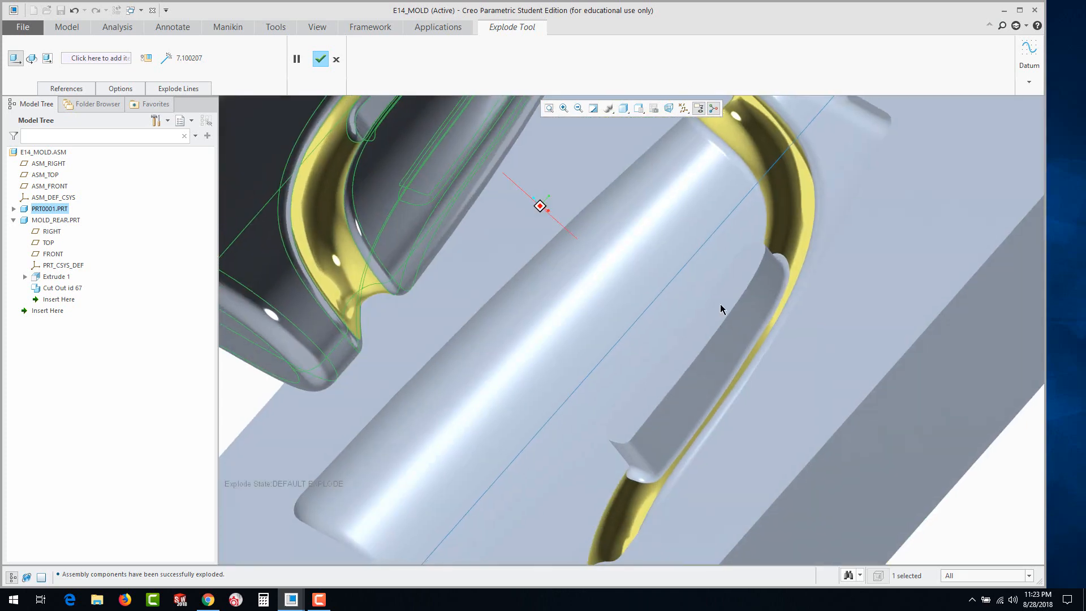
{"action": "scroll", "coordinate": [718, 304], "scroll_direction": "up", "scroll_amount": 4}
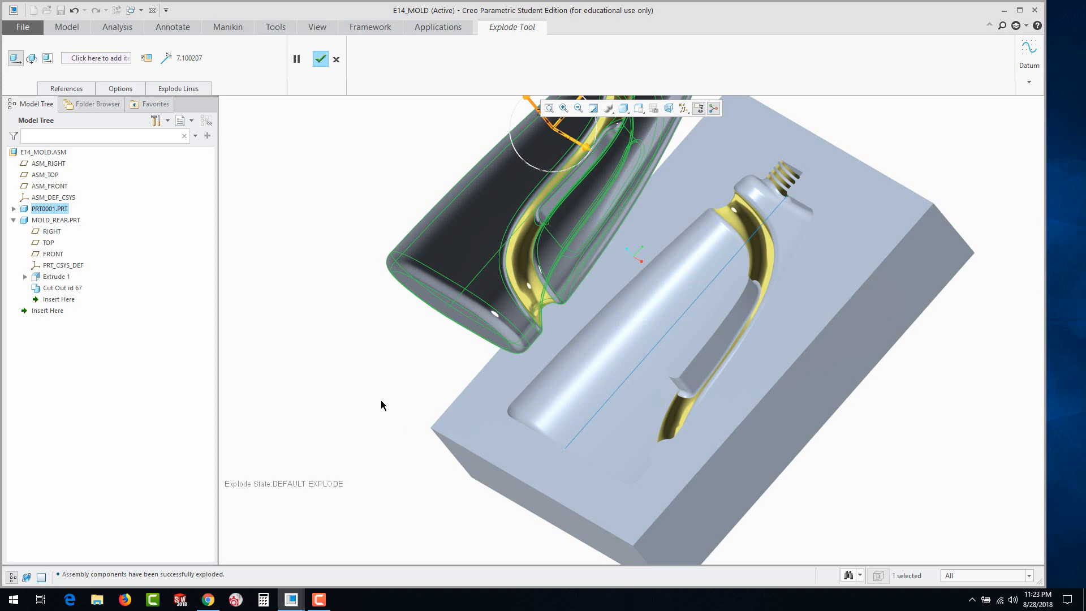
{"action": "left_click", "coordinate": [181, 121]}
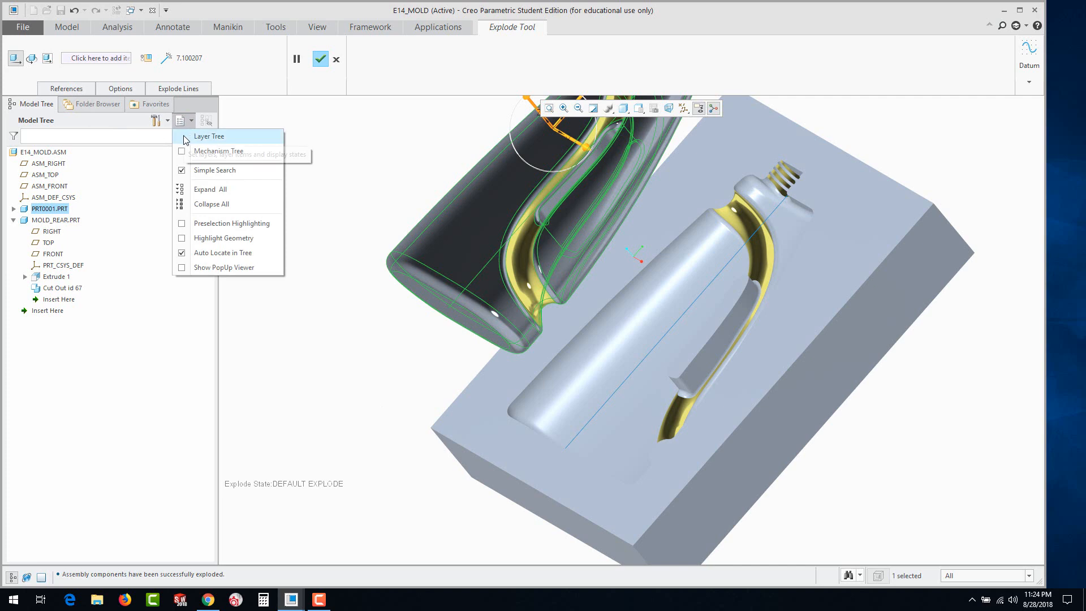
{"action": "left_click", "coordinate": [337, 294]}
{"action": "middle_click_drag", "start_coordinate": [713, 372], "coordinate": [724, 367]}
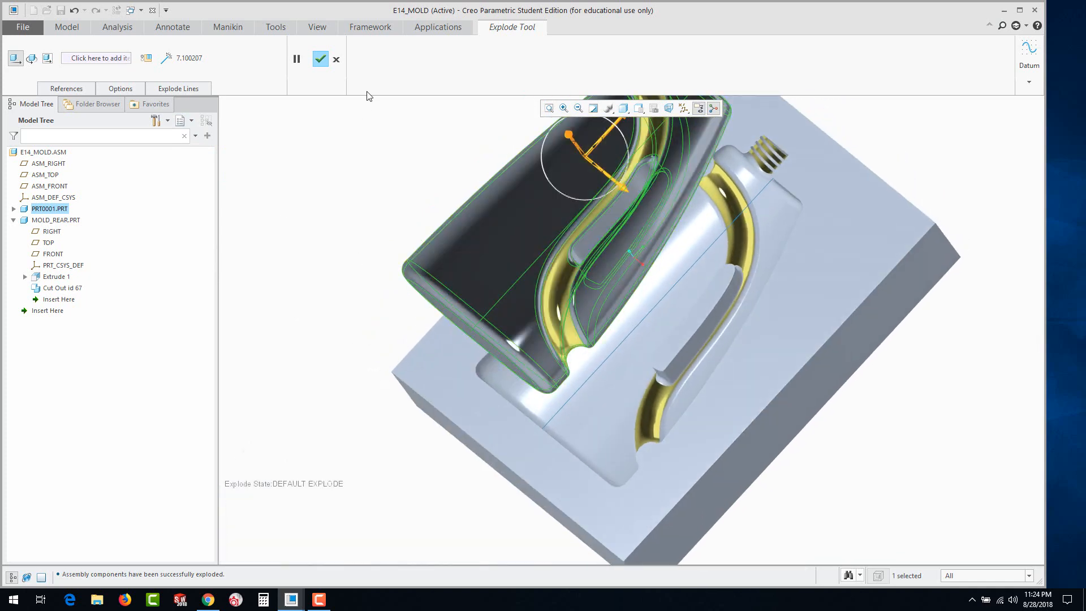
{"action": "left_click", "coordinate": [337, 60]}
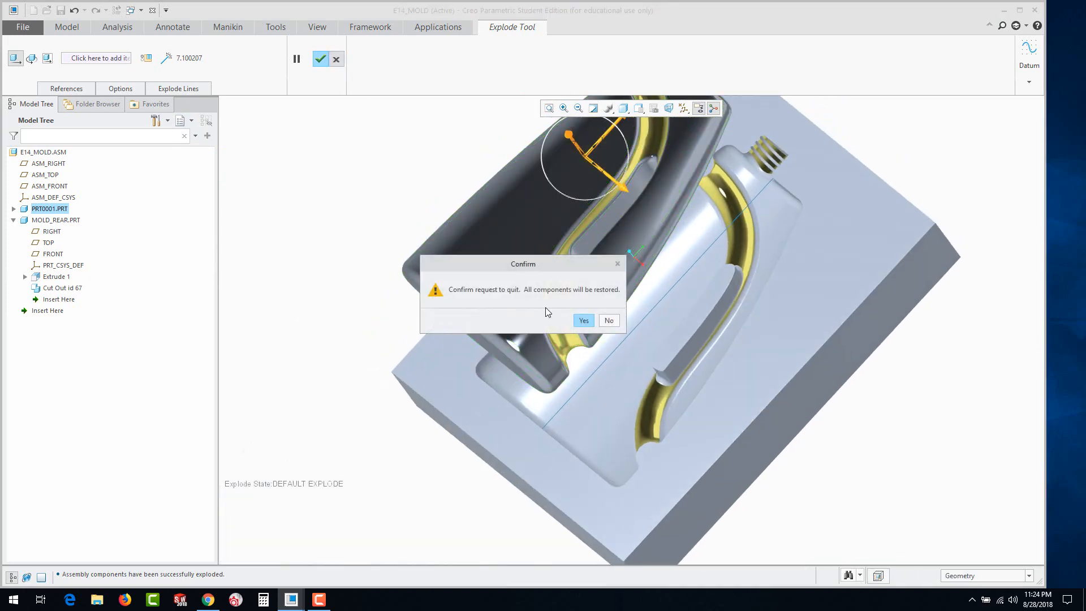
{"action": "left_click", "coordinate": [587, 324]}
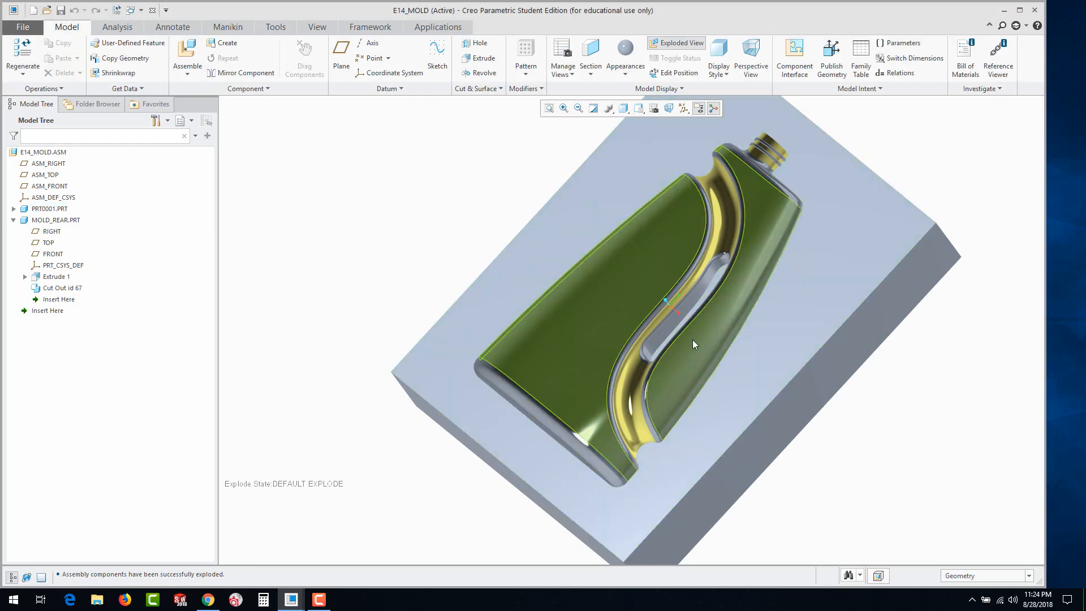
{"action": "mouse_move", "coordinate": [692, 340]}
{"action": "middle_mouse_down"}
{"action": "mouse_move", "coordinate": [703, 359]}
{"action": "mouse_move", "coordinate": [737, 302]}
{"action": "mouse_move", "coordinate": [835, 256]}
{"action": "middle_mouse_up"}
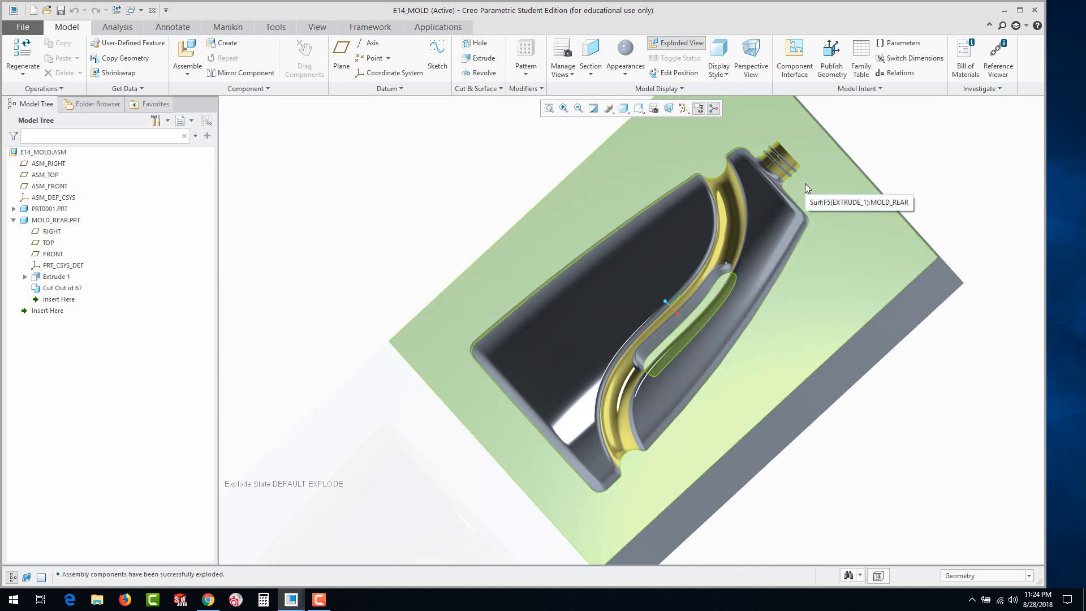
Unexplode the assembly and create a solid part component named REAR_INSERT, copied from inlbs_part_solid.prt
{"action": "left_click", "coordinate": [13, 220]}
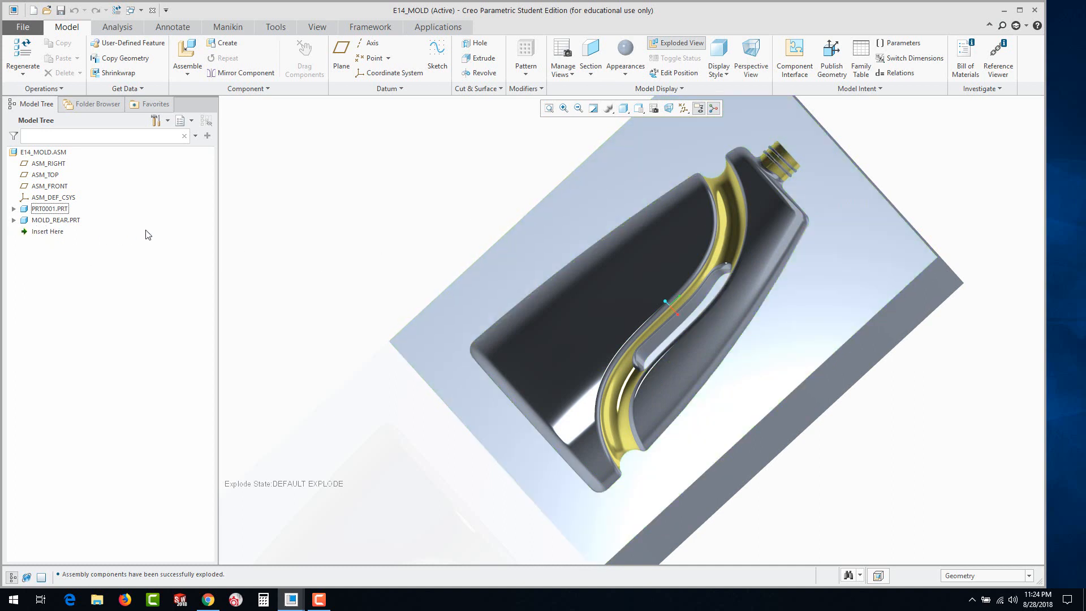
{"action": "left_click", "coordinate": [218, 45]}
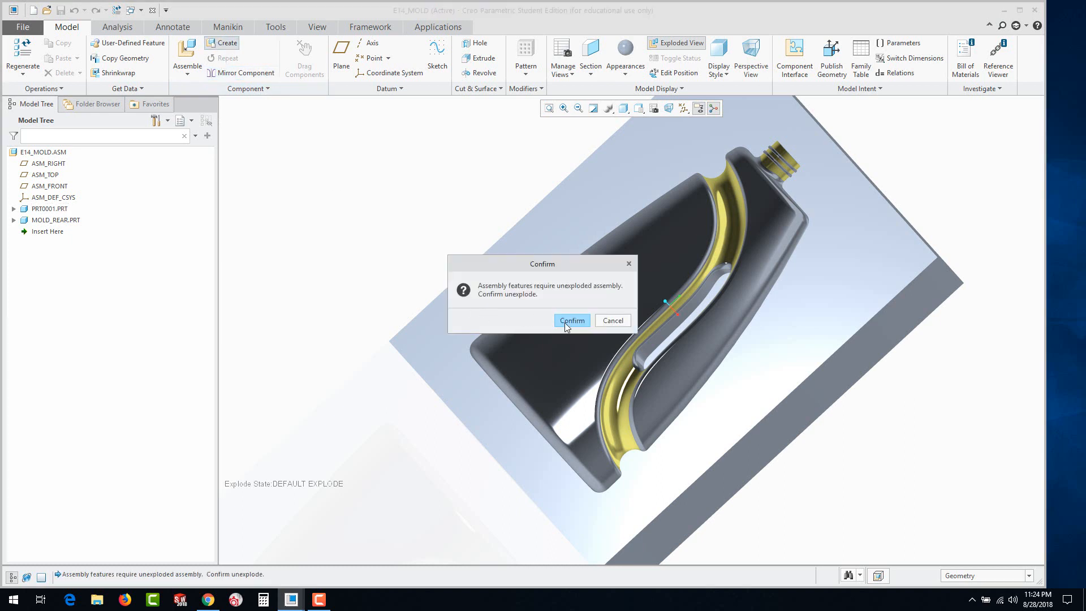
{"action": "left_click", "coordinate": [569, 321]}
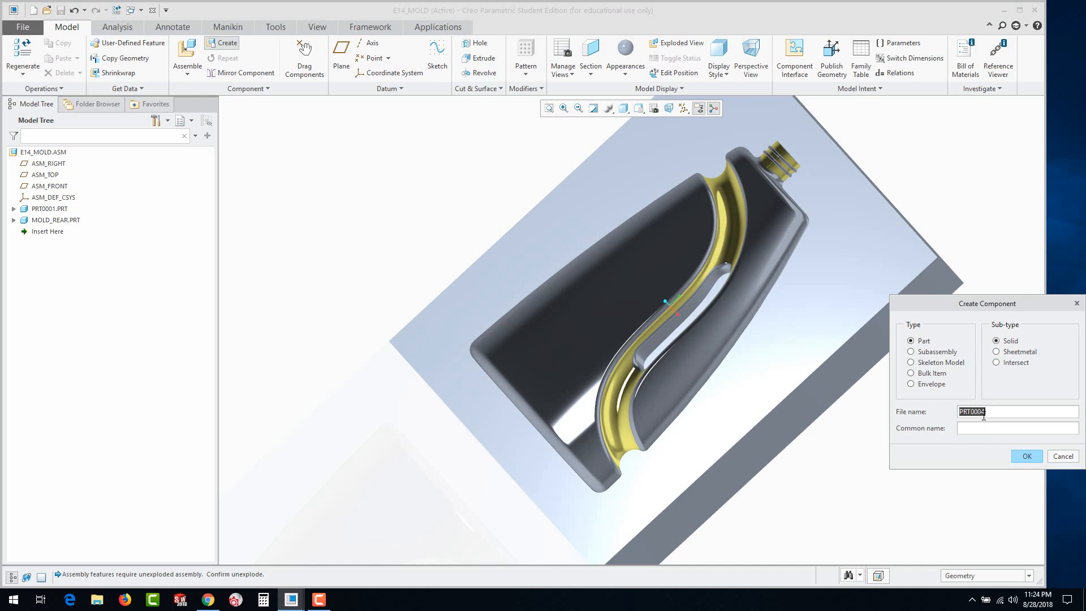
{"action": "type", "text": "REAR_INSERT"}
{"action": "left_click", "coordinate": [1025, 456]}
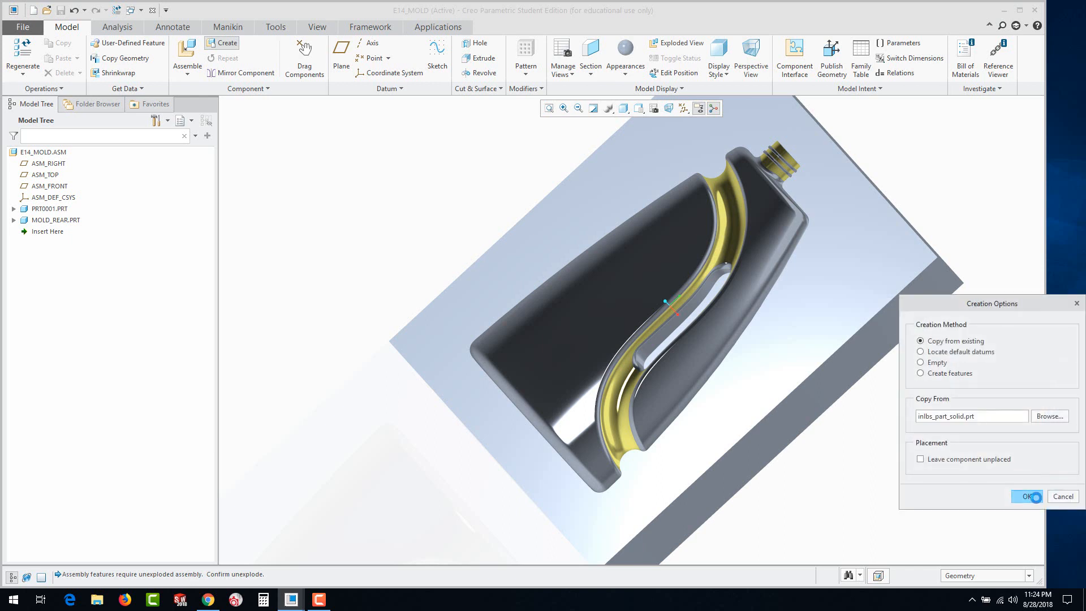
{"action": "left_click", "coordinate": [1026, 496]}
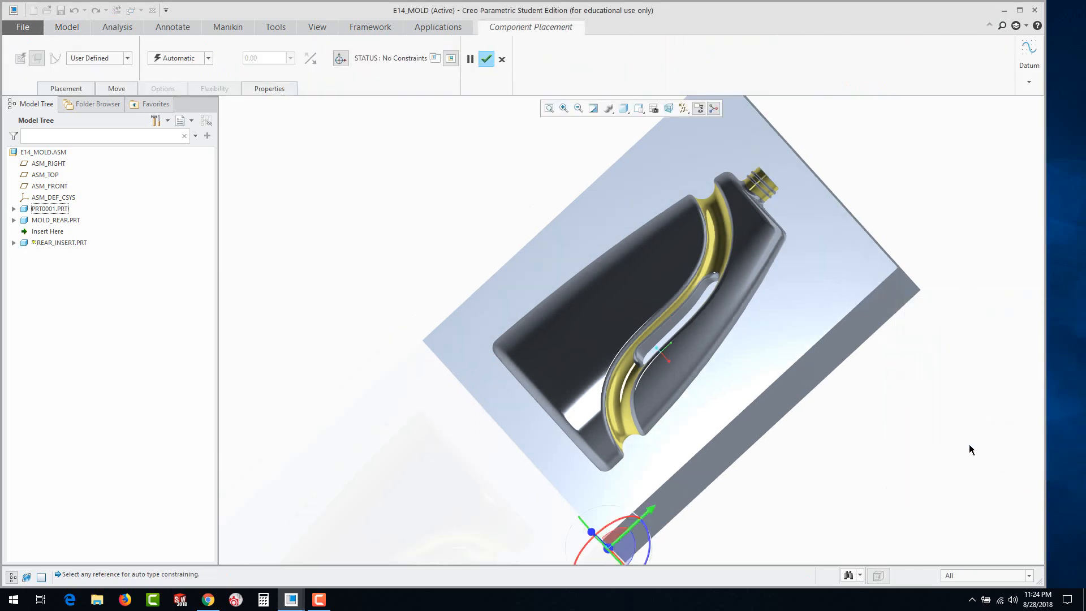
Place REAR_INSERT in the assembly with the Default constraint and complete the placement
{"action": "left_click", "coordinate": [209, 57]}
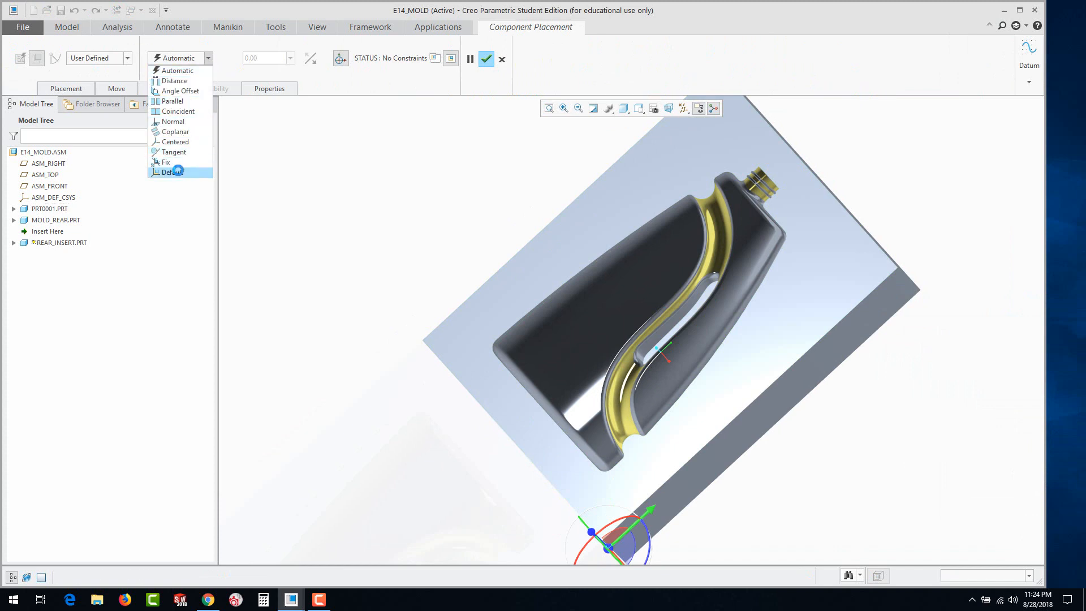
{"action": "left_click", "coordinate": [172, 172]}
{"action": "left_click", "coordinate": [493, 59]}
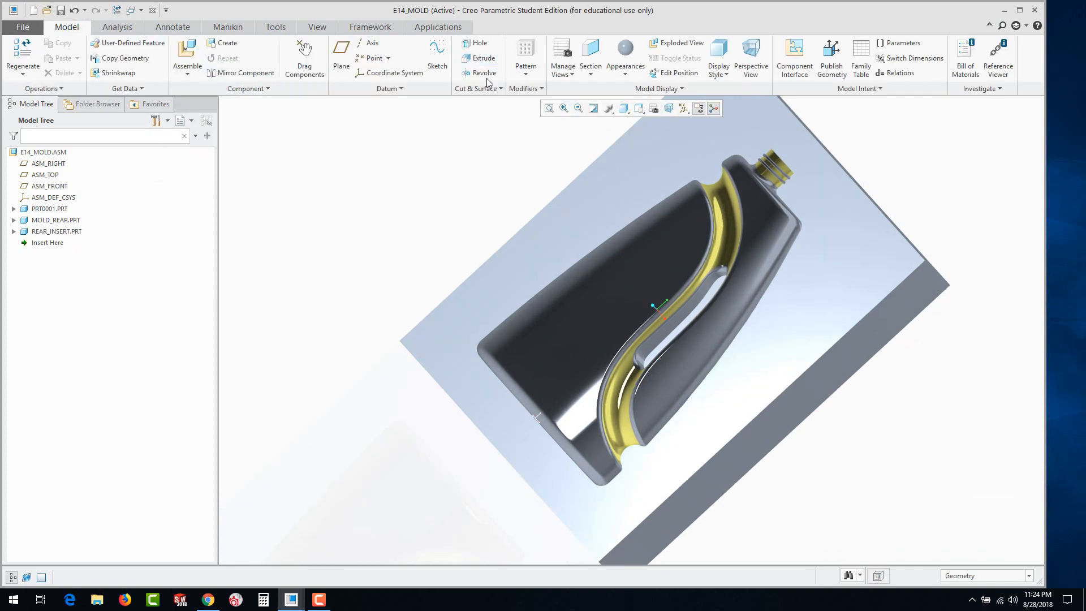
Activate REAR_INSERT and start an extrusion sketch on its FRONT datum plane
{"action": "left_click", "coordinate": [26, 233]}
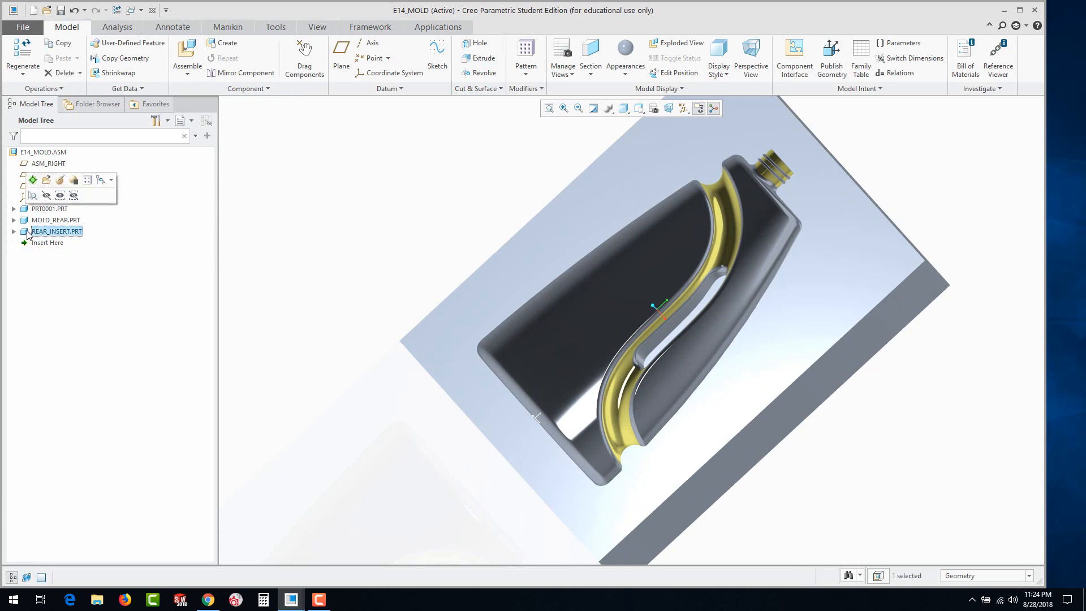
{"action": "left_click", "coordinate": [33, 179]}
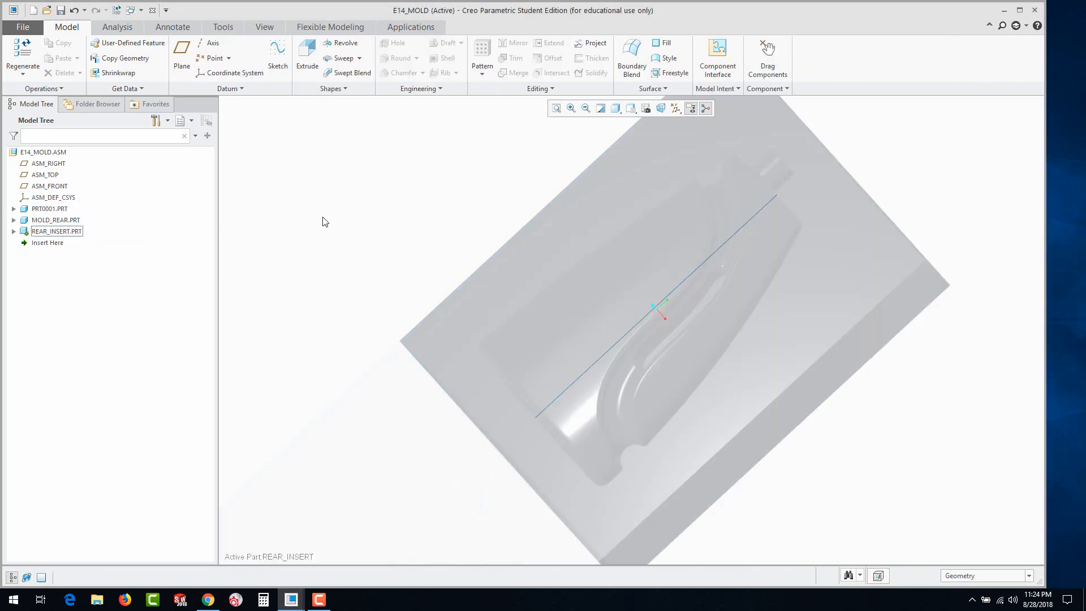
{"action": "left_click", "coordinate": [14, 231]}
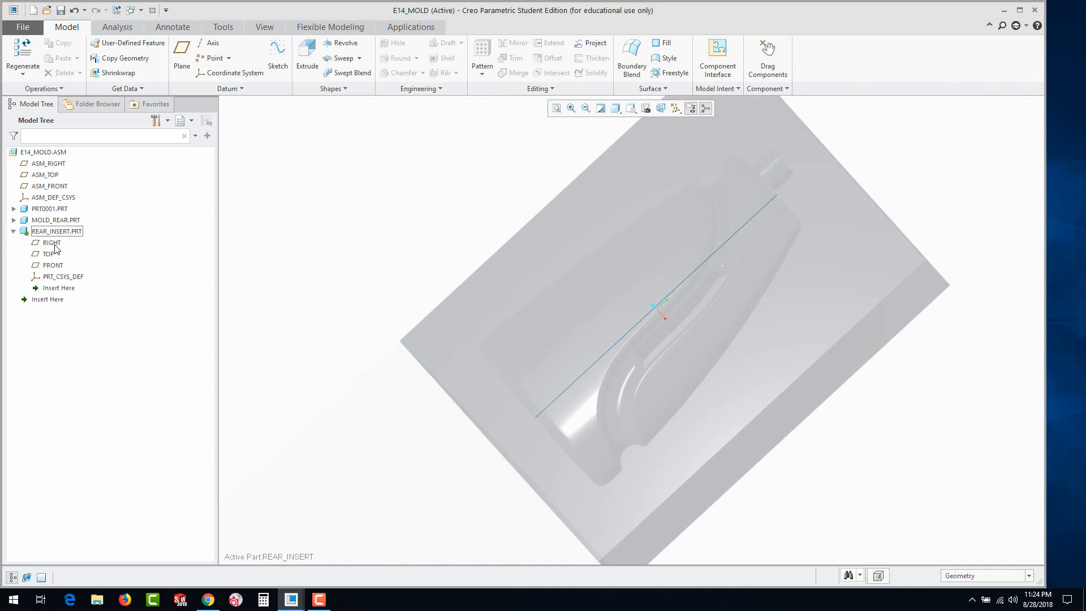
{"action": "left_click", "coordinate": [53, 265]}
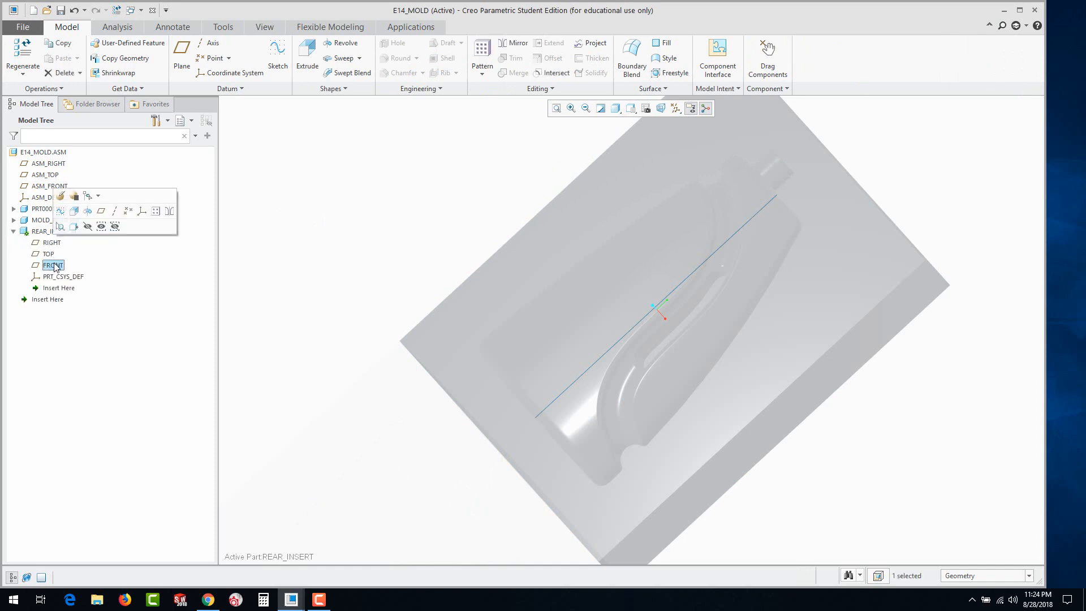
{"action": "left_click", "coordinate": [74, 211]}
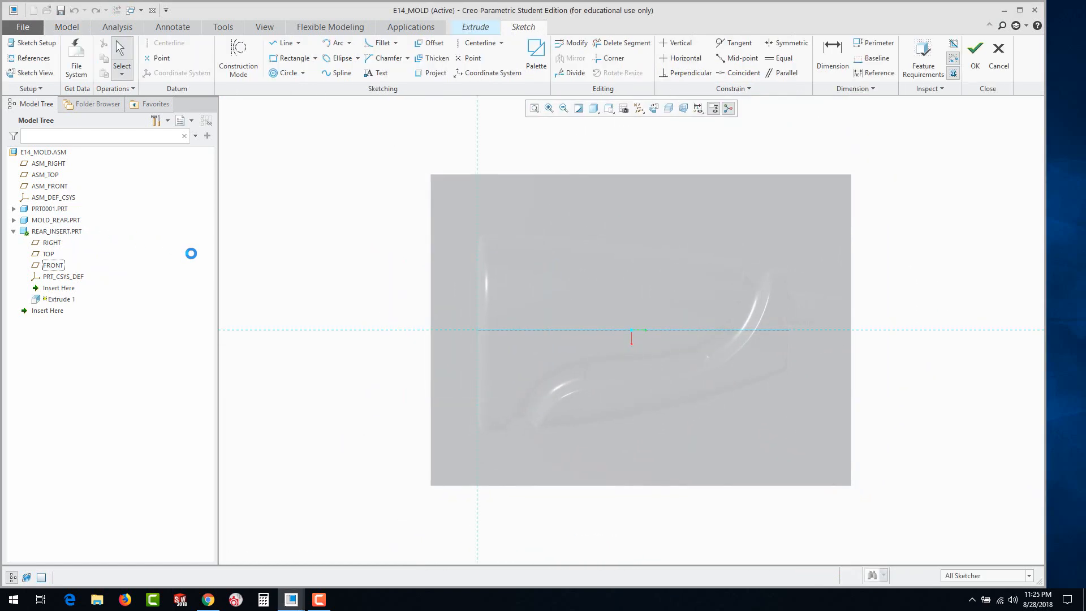
Orient the sketch to the saved FRONT view and set the display style to Shading With Edges
{"action": "left_click", "coordinate": [615, 114]}
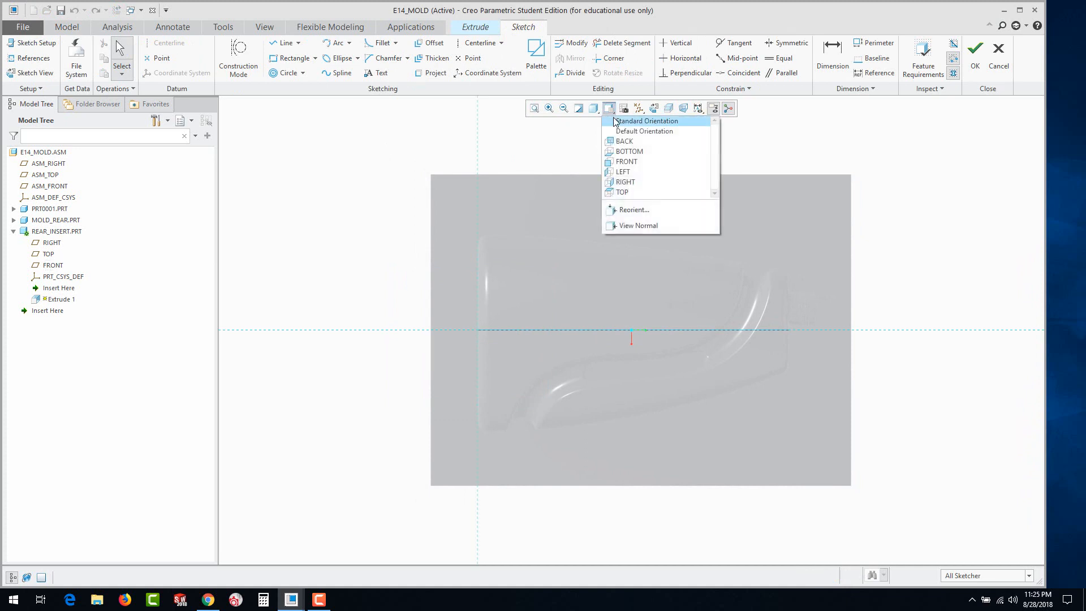
{"action": "left_click", "coordinate": [620, 159]}
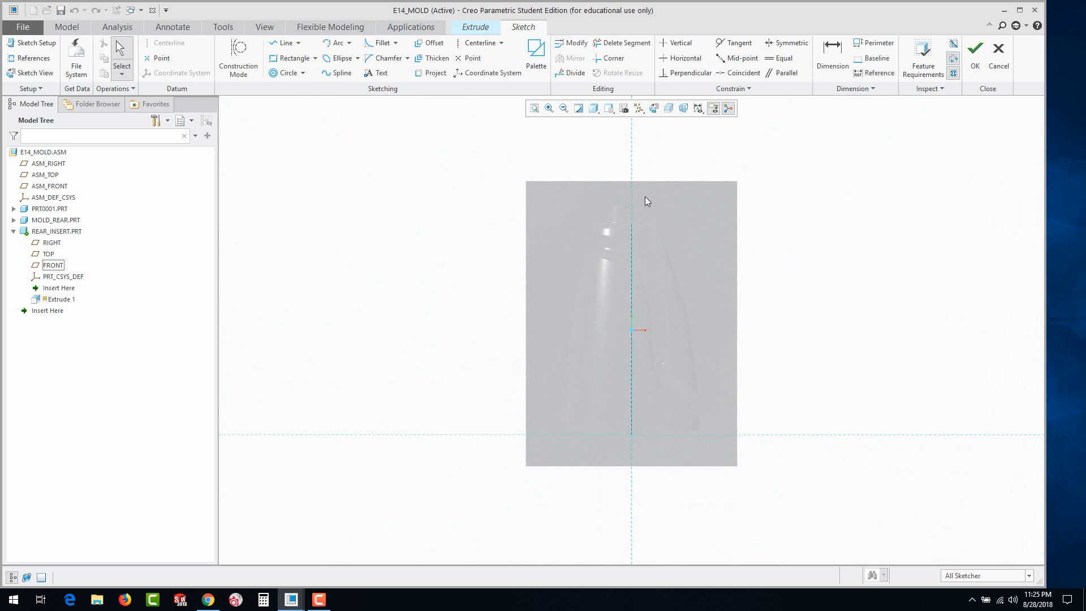
{"action": "scroll", "coordinate": [645, 198], "scroll_direction": "up", "scroll_amount": 3}
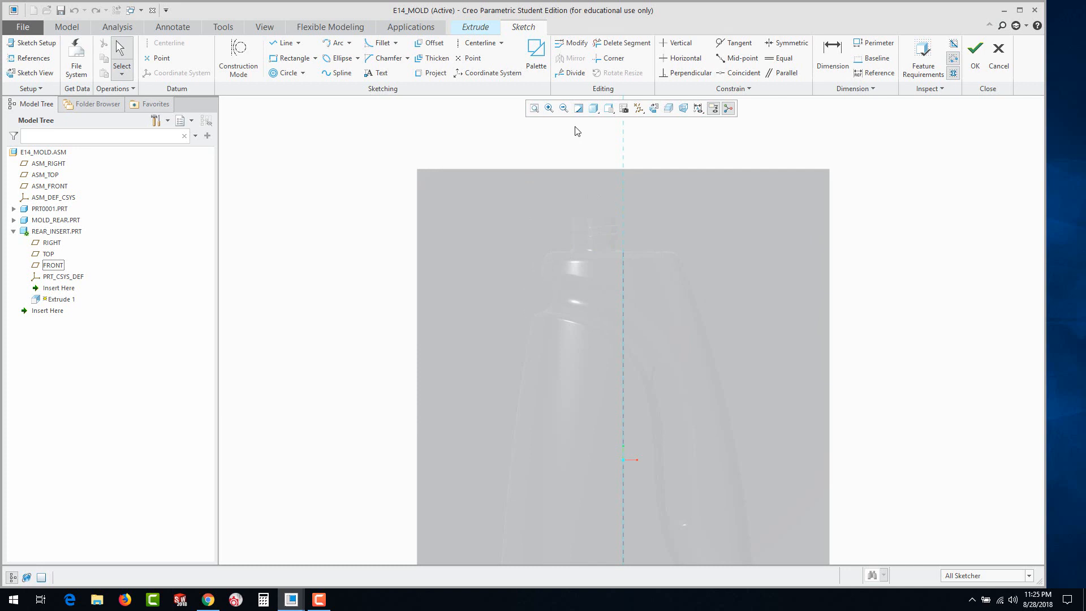
{"action": "left_click", "coordinate": [597, 113]}
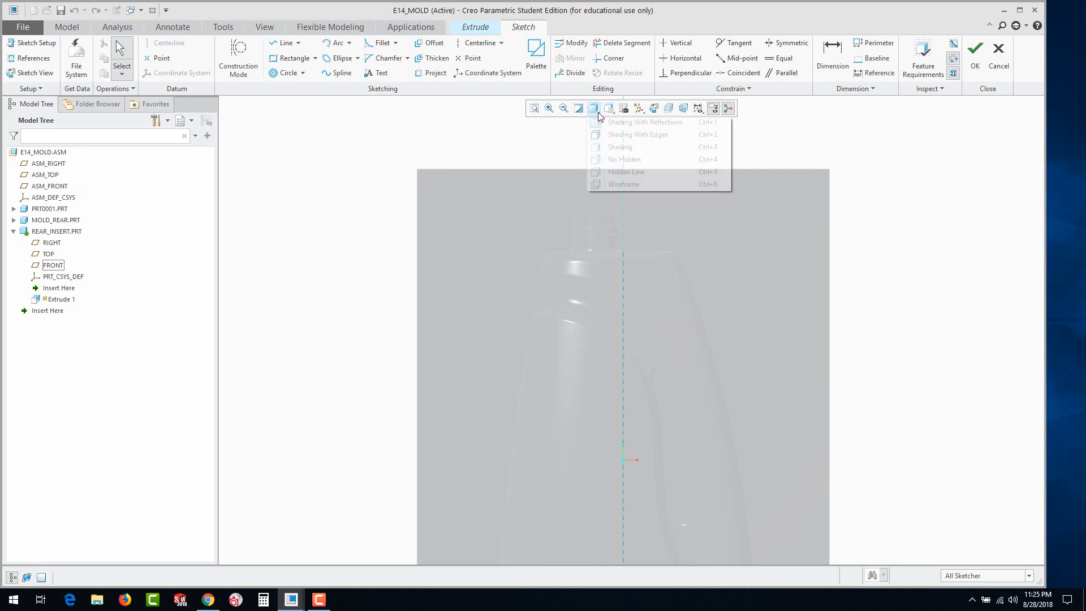
{"action": "left_click", "coordinate": [603, 136]}
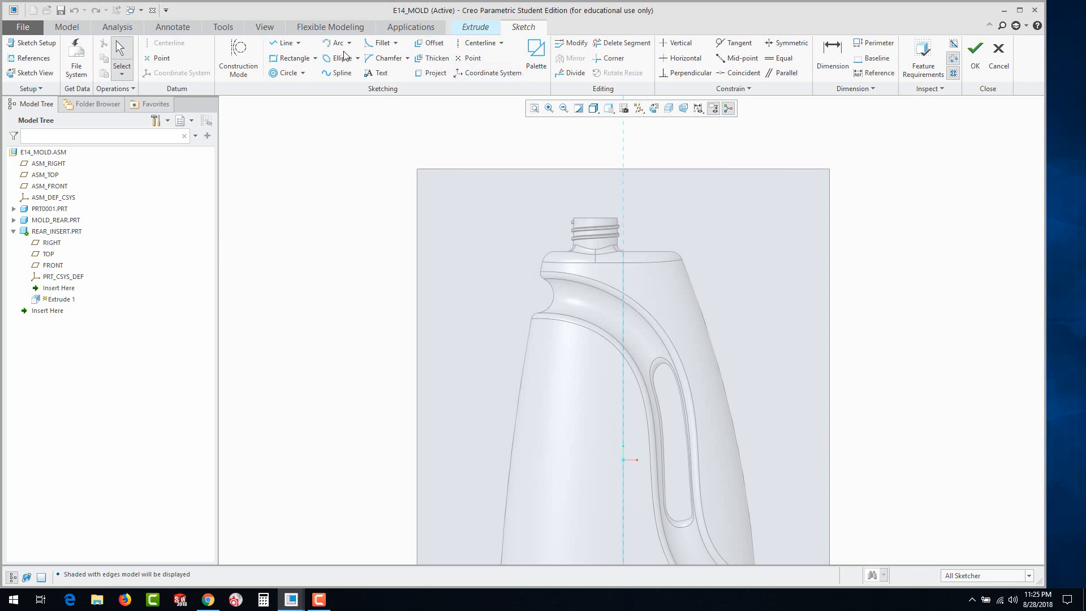
Sketch a rectangle about 6.57 wide and 4.27 high around the bottle's neck, its upper edge on the mold block's top edge
{"action": "left_click", "coordinate": [273, 60]}
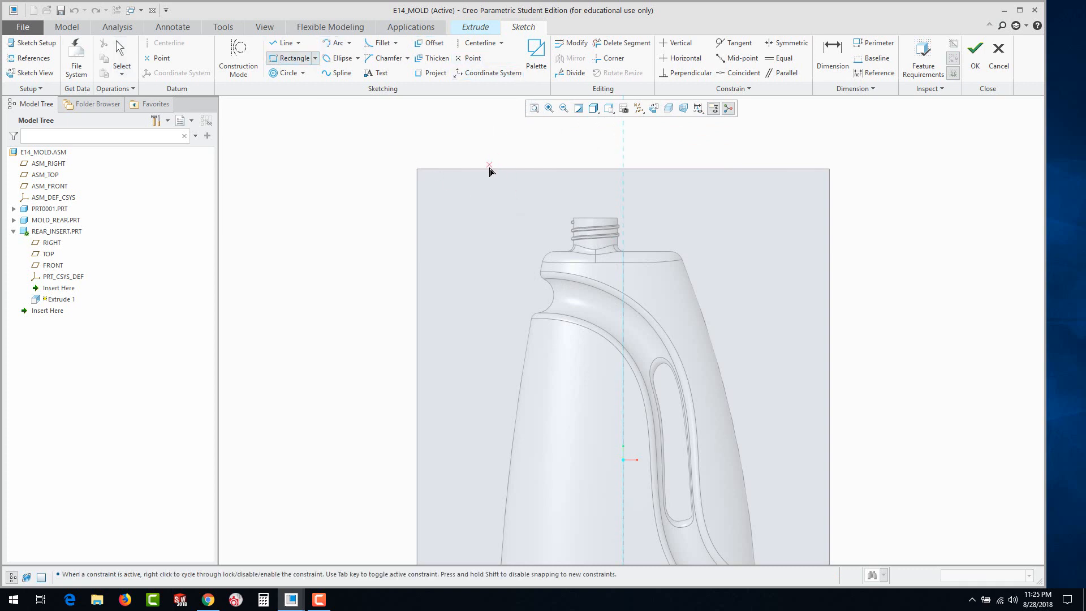
{"action": "left_click", "coordinate": [485, 169]}
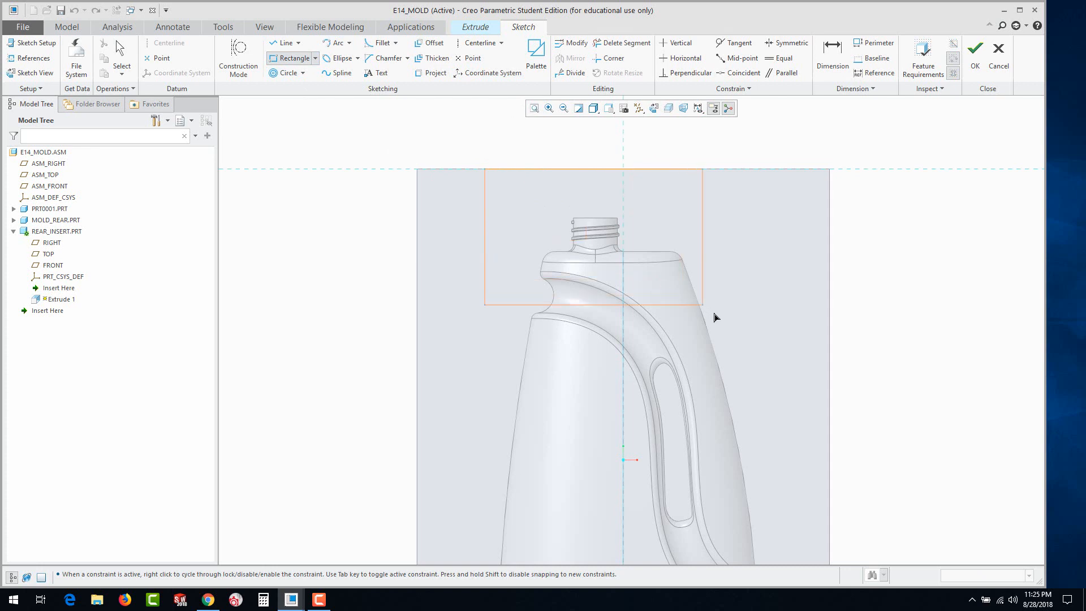
{"action": "left_click", "coordinate": [756, 345]}
{"action": "middle_click", "coordinate": [790, 310]}
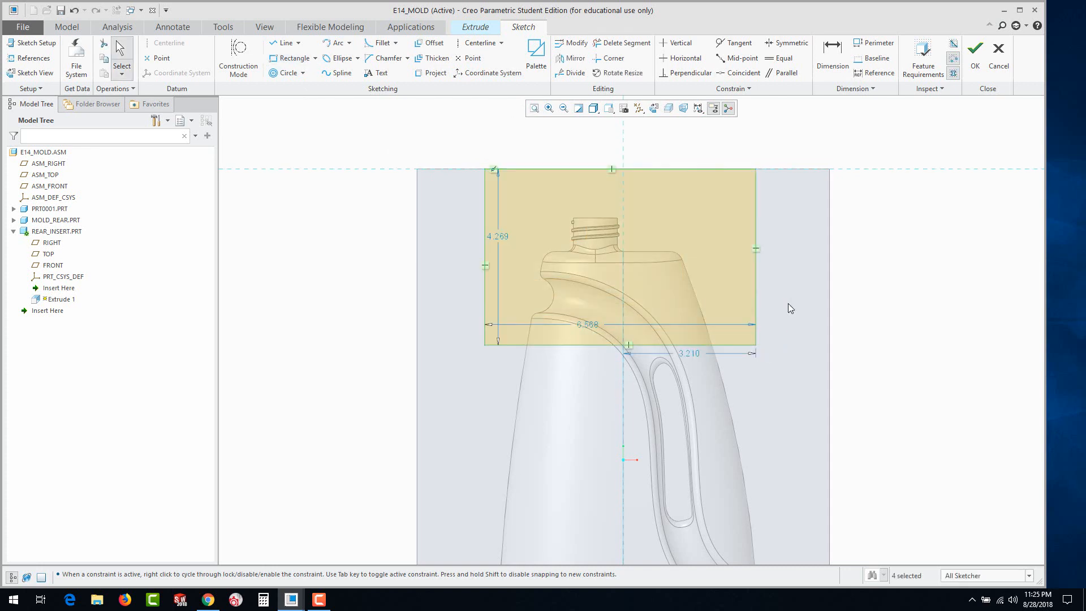
Set the rectangle's width to 7 and height to 4, with its right side 3.5 from the vertical reference
{"action": "double_click", "coordinate": [592, 326]}
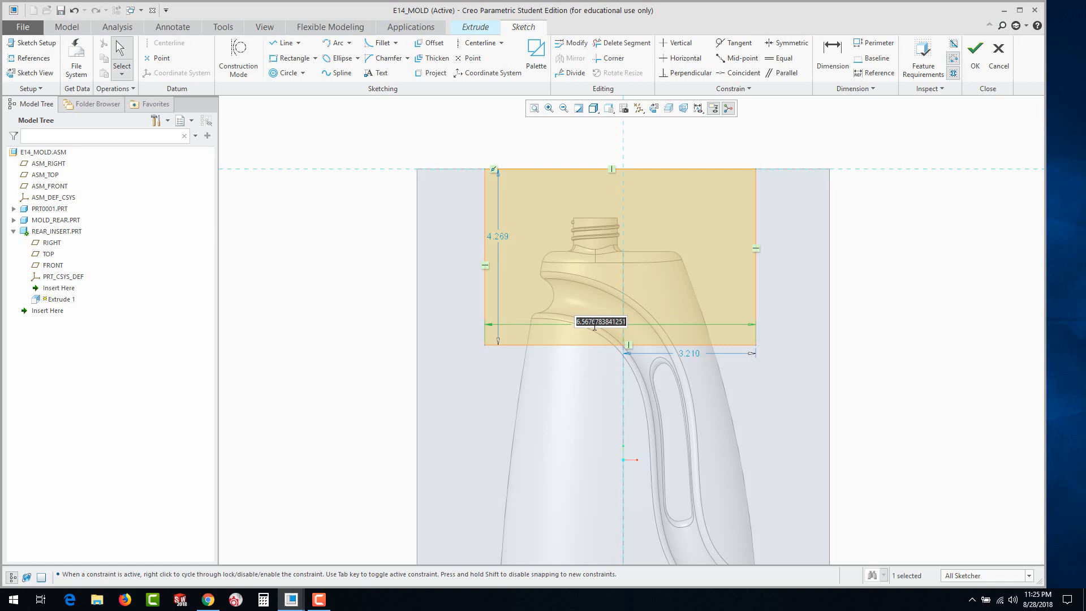
{"action": "type", "text": "7"}
{"action": "key", "text": "Return"}
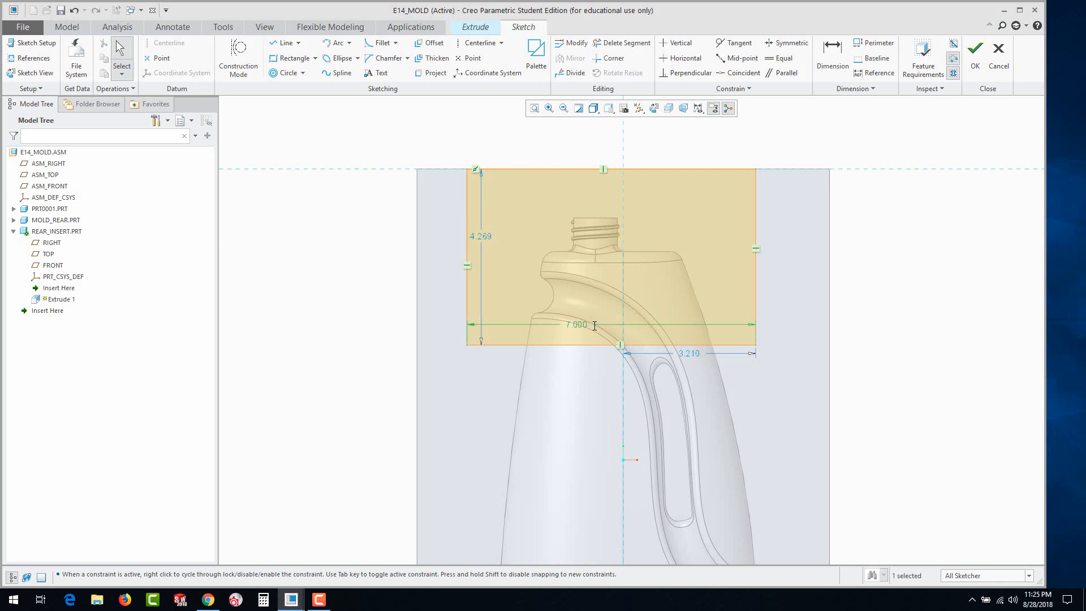
{"action": "double_click", "coordinate": [689, 355]}
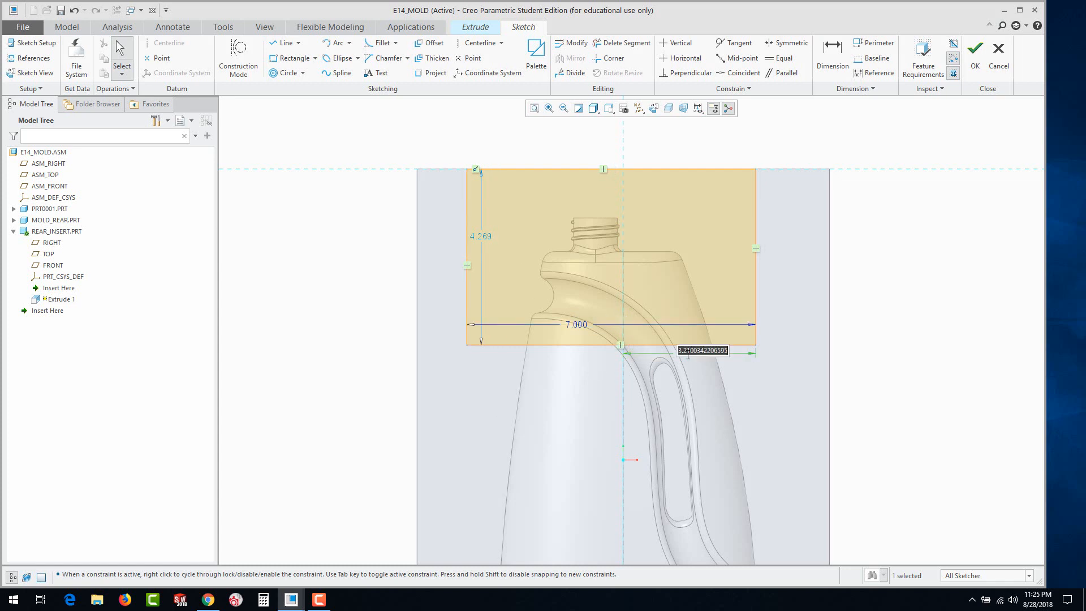
{"action": "type", "text": "1.5"}
{"action": "key", "text": "Return"}
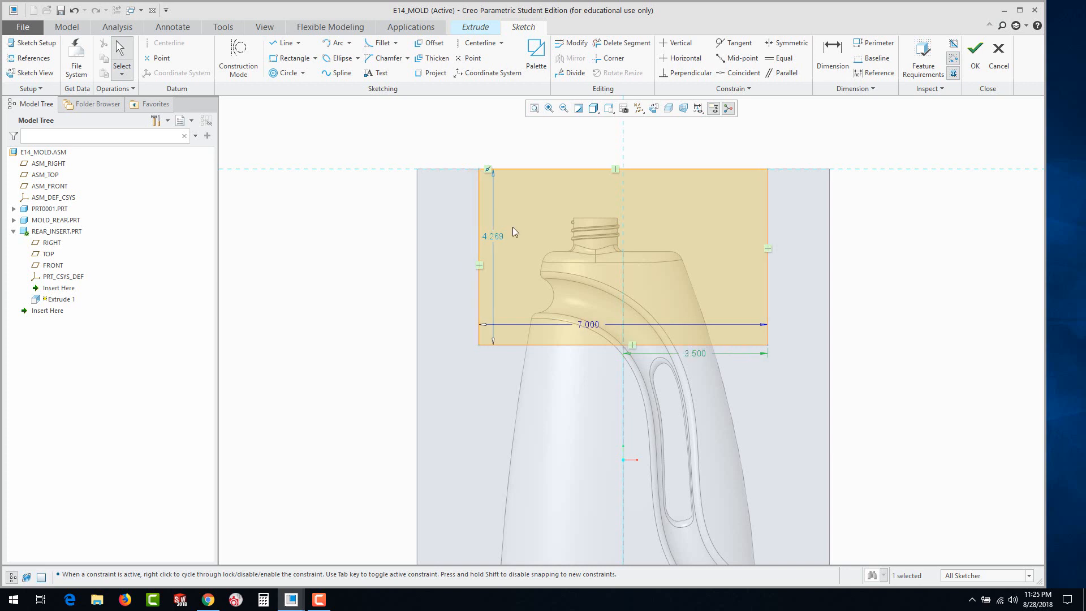
{"action": "double_click", "coordinate": [495, 239]}
{"action": "type", "text": "4"}
{"action": "key", "text": "Return"}
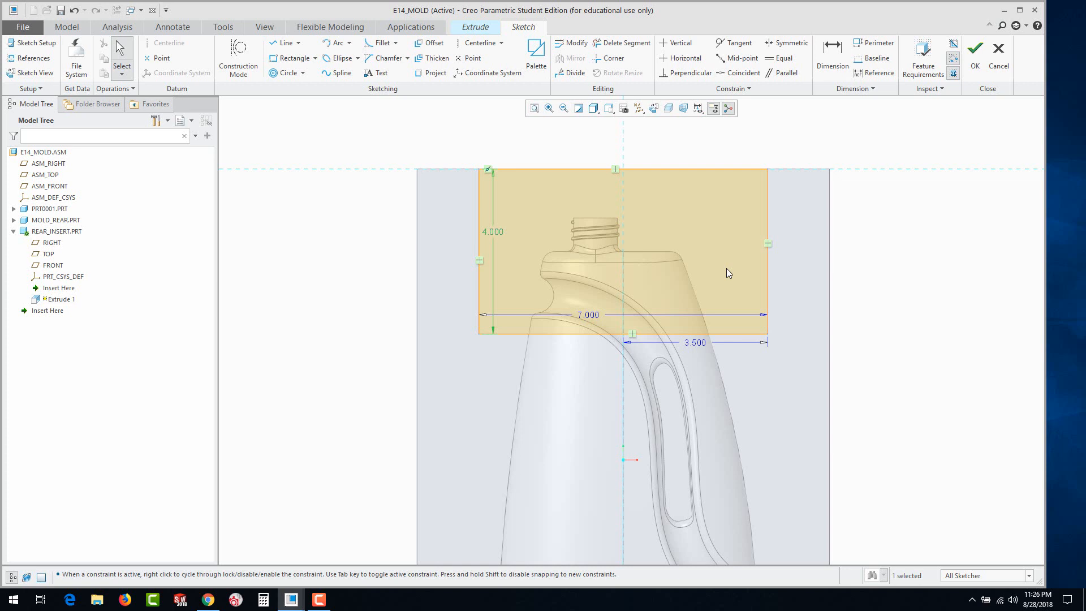
Fillet the rectangle's two lower corners with radii of about 0.8 on the left and 1.0 on the right
{"action": "left_click", "coordinate": [336, 229]}
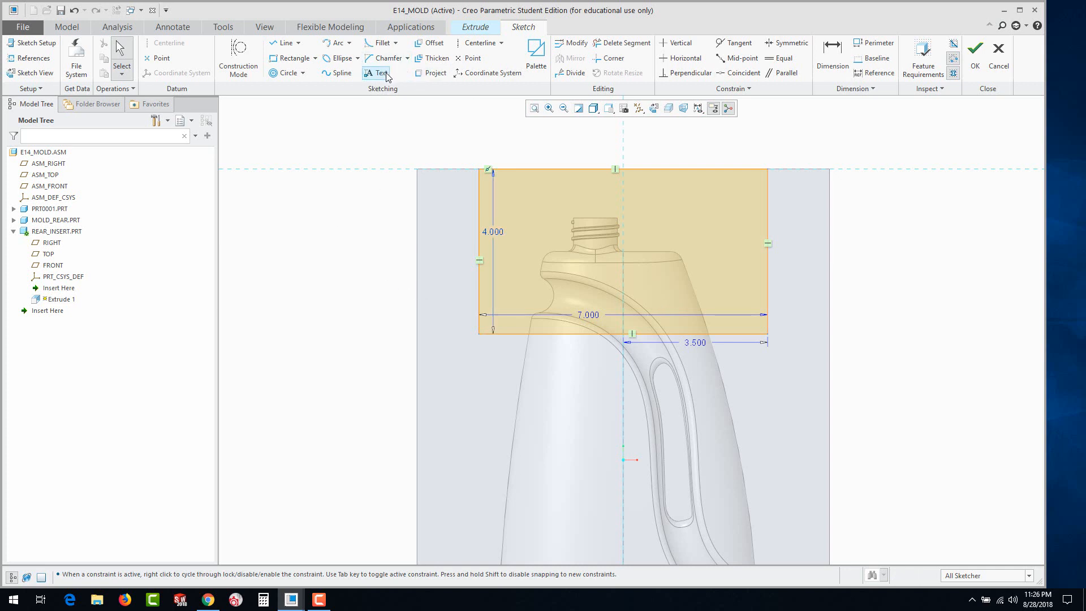
{"action": "left_click", "coordinate": [377, 43]}
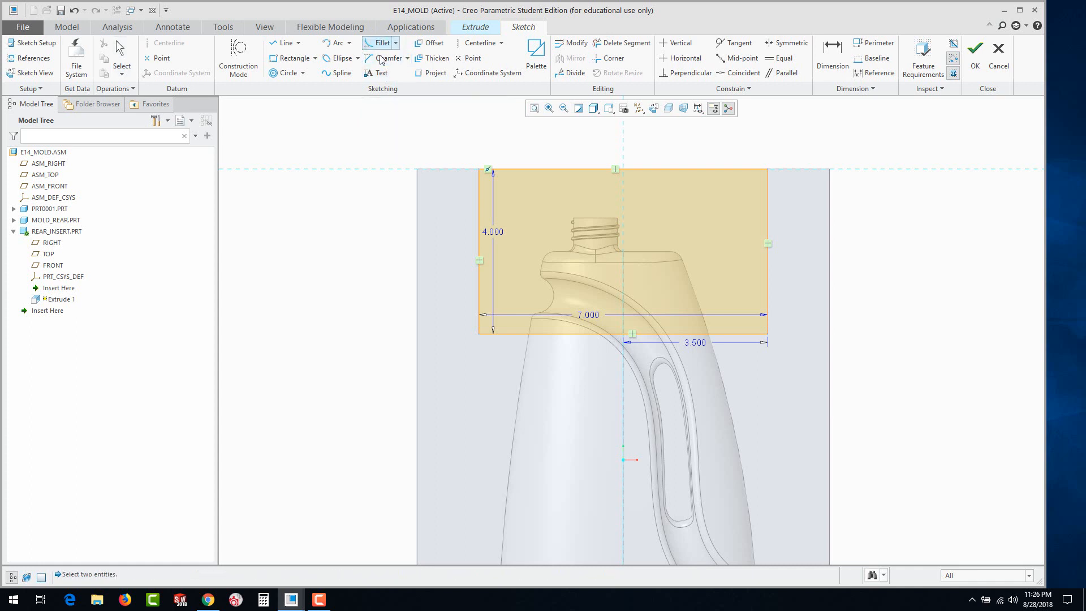
{"action": "left_click", "coordinate": [478, 296]}
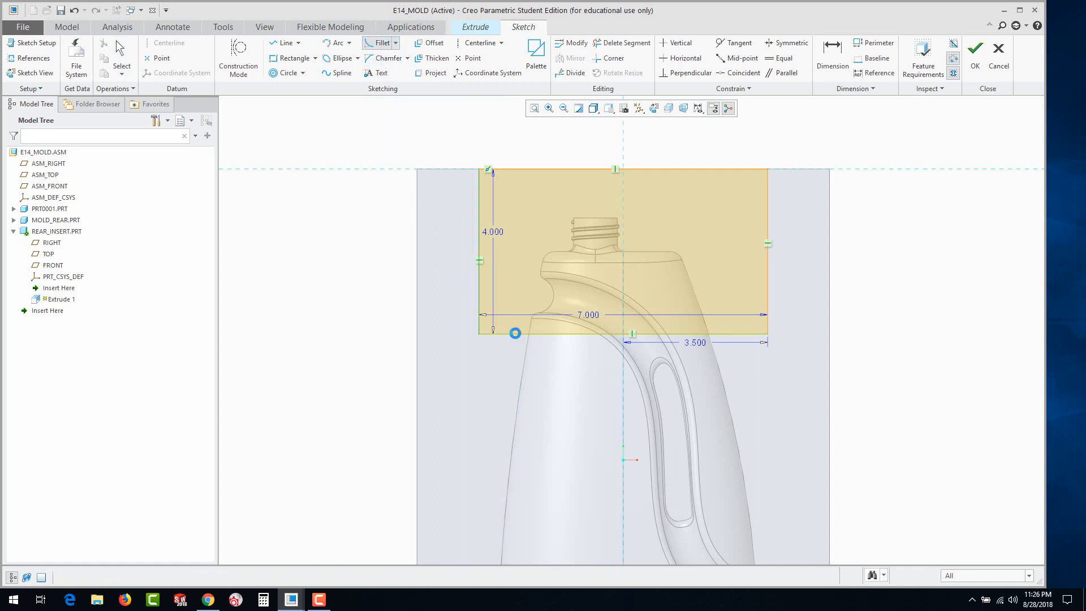
{"action": "left_click", "coordinate": [515, 334]}
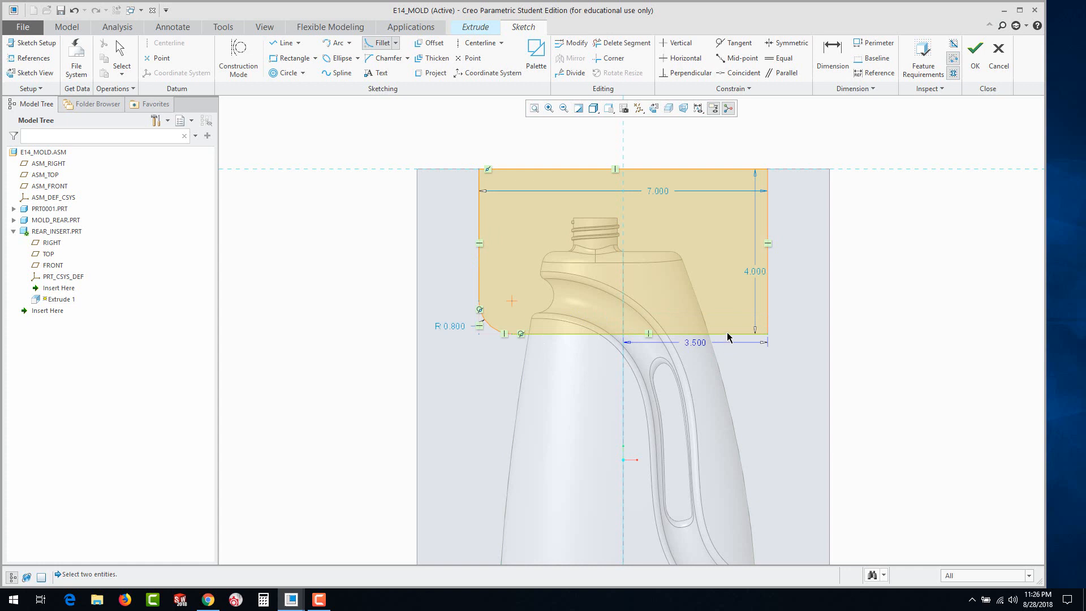
{"action": "left_click", "coordinate": [767, 297]}
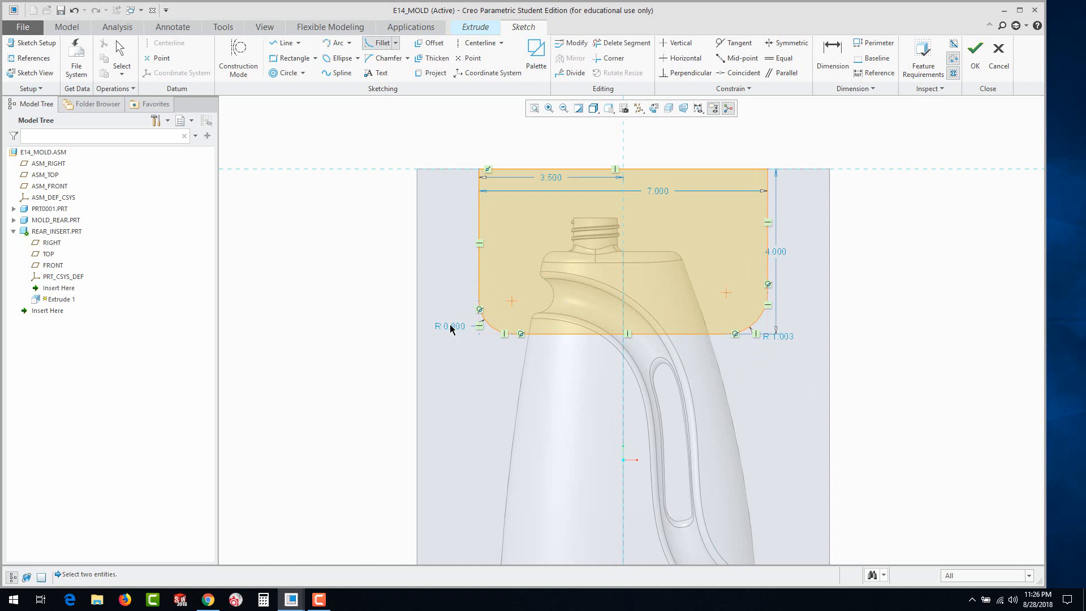
{"action": "middle_click", "coordinate": [389, 325]}
Set the radius of both lower corner fillets to 0.75
{"action": "double_click", "coordinate": [457, 326]}
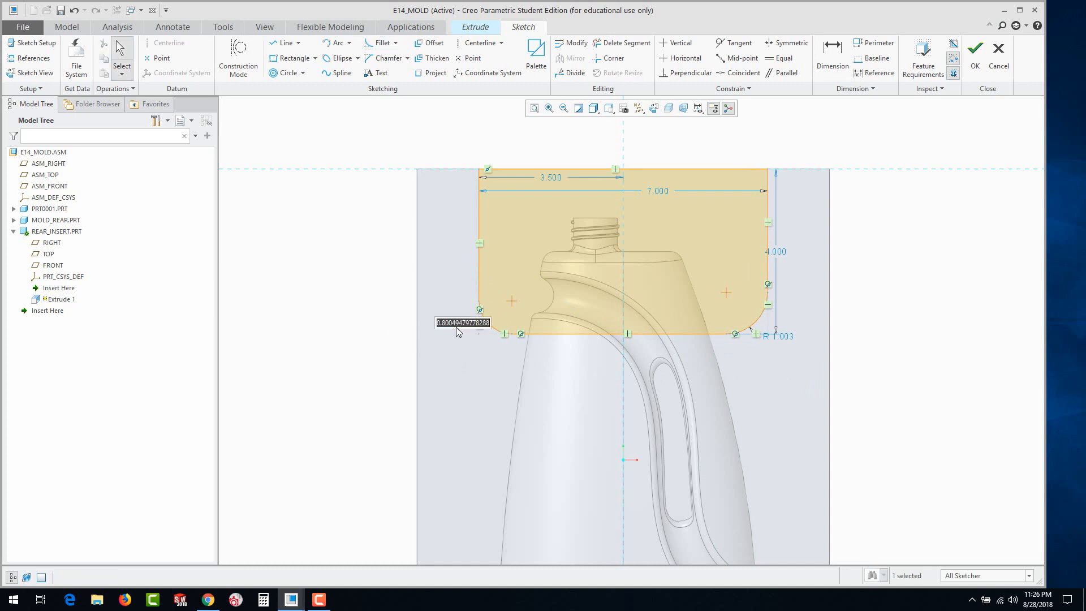
{"action": "key", "text": "BackSpace"}
{"action": "type", "text": ".75"}
{"action": "key", "text": "Return"}
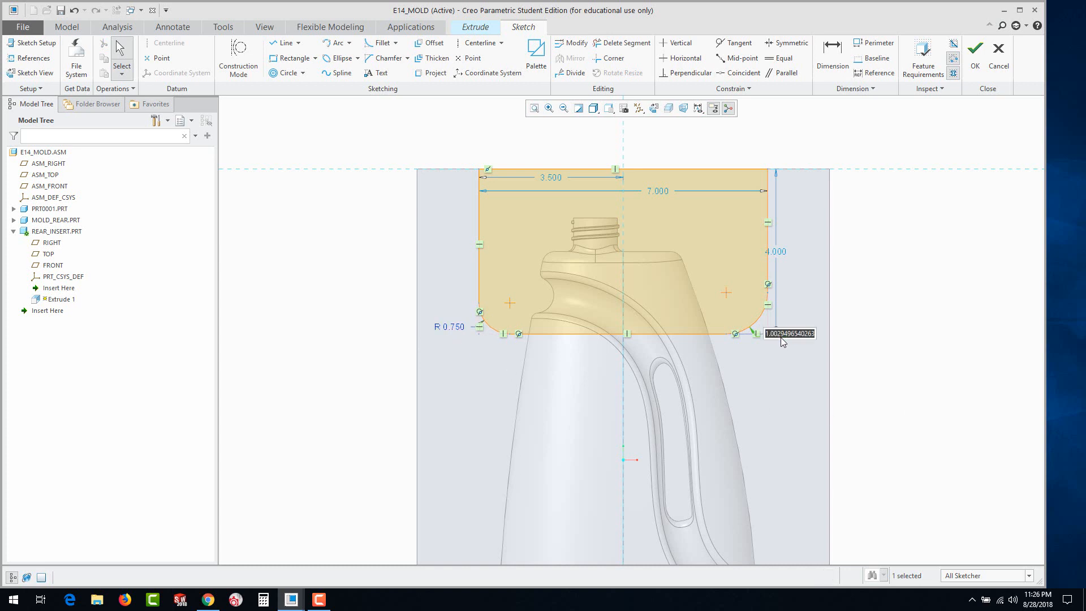
{"action": "key", "text": "BackSpace"}
{"action": "key", "text": "Return"}
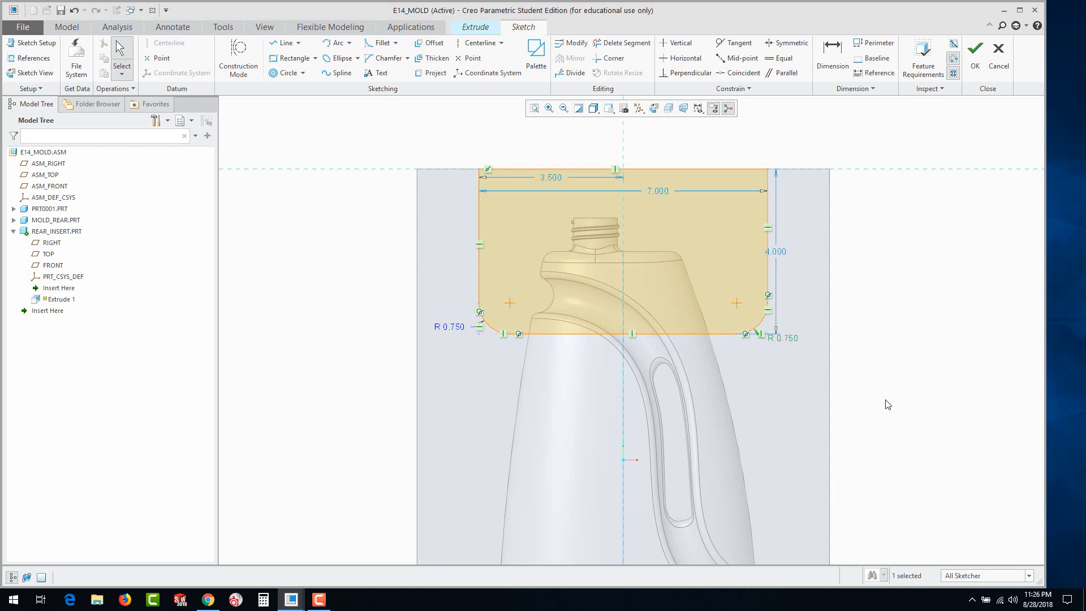
Finish the rounded rectangle sketch and extrude it 1.75 into the mold block as the REAR_INSERT solid
{"action": "left_click", "coordinate": [975, 54]}
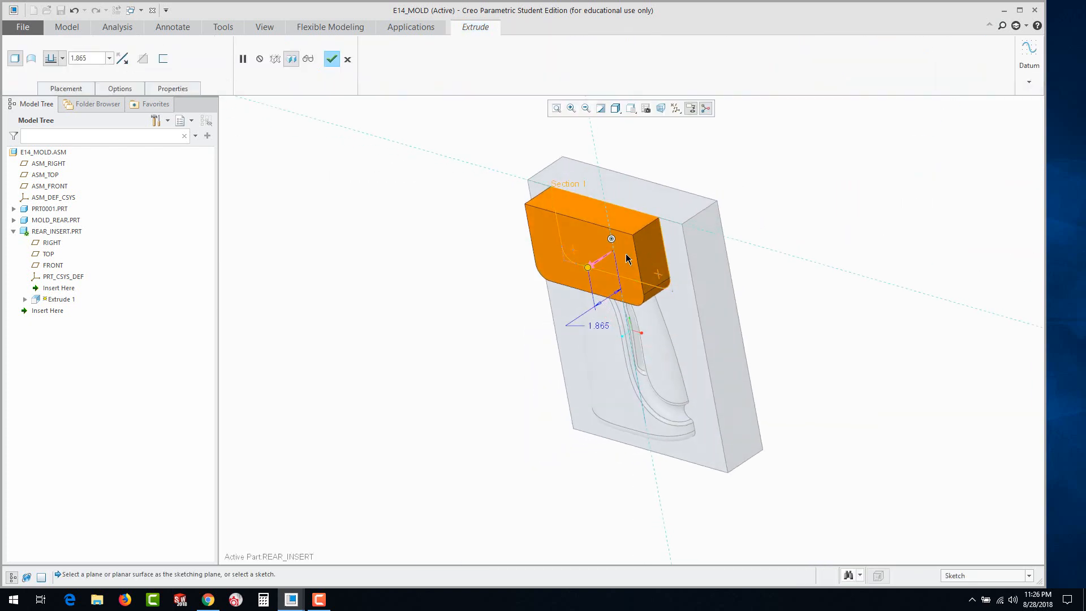
{"action": "scroll", "coordinate": [714, 205], "scroll_direction": "up", "scroll_amount": 2}
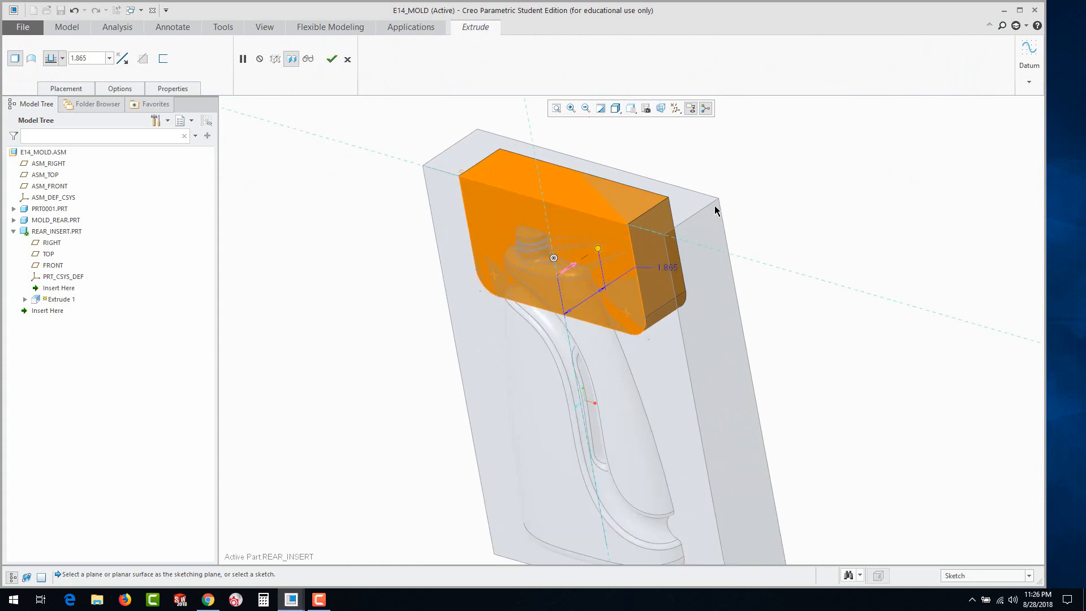
{"action": "double_click", "coordinate": [663, 268]}
{"action": "type", "text": "1"}
{"action": "key", "text": "Return"}
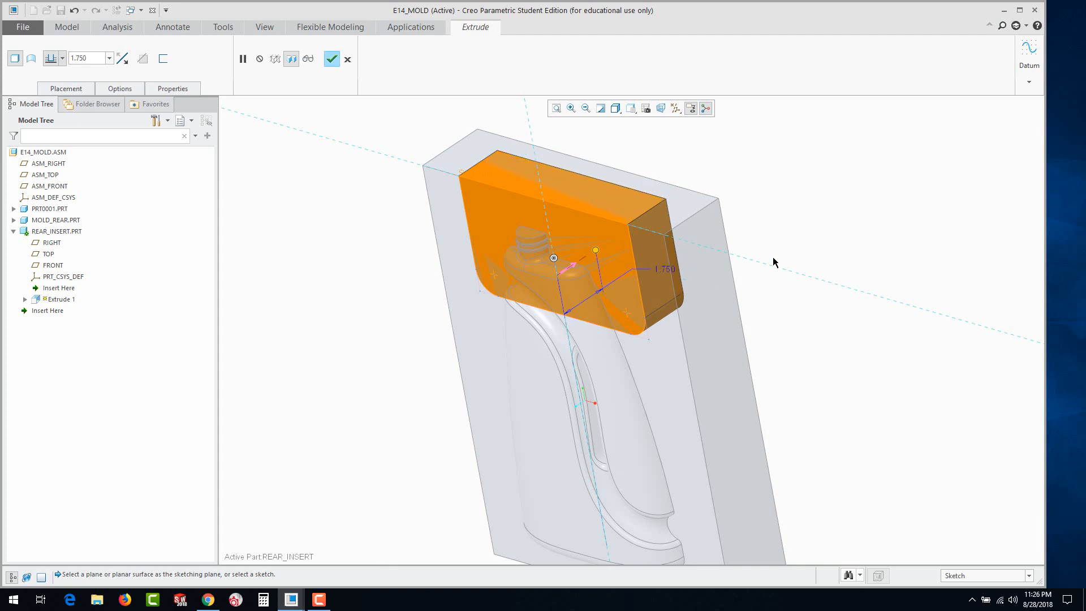
{"action": "left_click", "coordinate": [332, 59]}
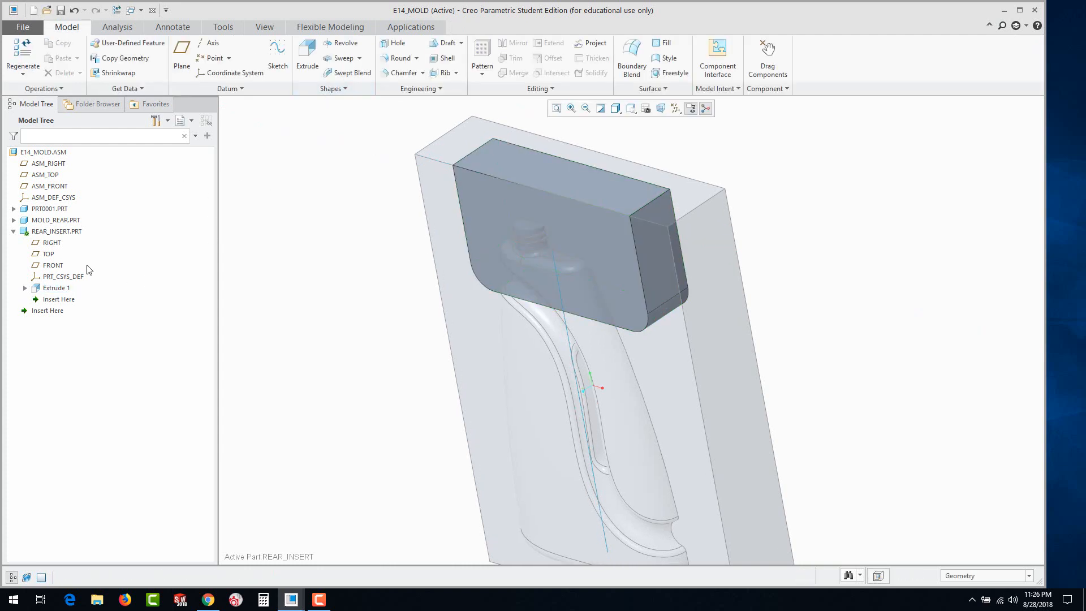
Activate the top-level assembly E14_MOLD and collapse REAR_INSERT in the model tree
{"action": "left_click", "coordinate": [38, 152]}
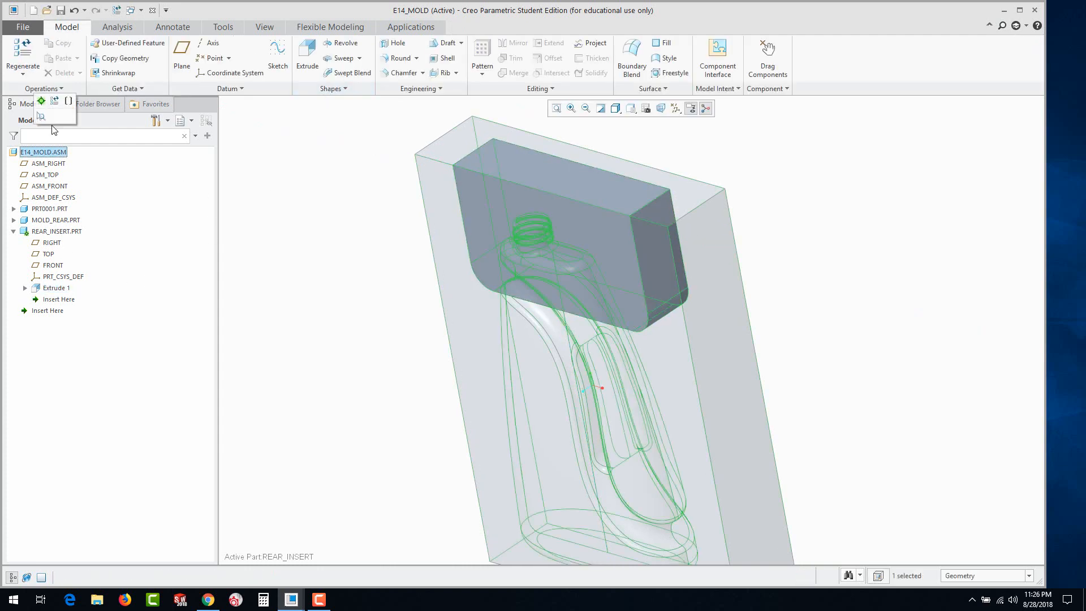
{"action": "left_click", "coordinate": [41, 103]}
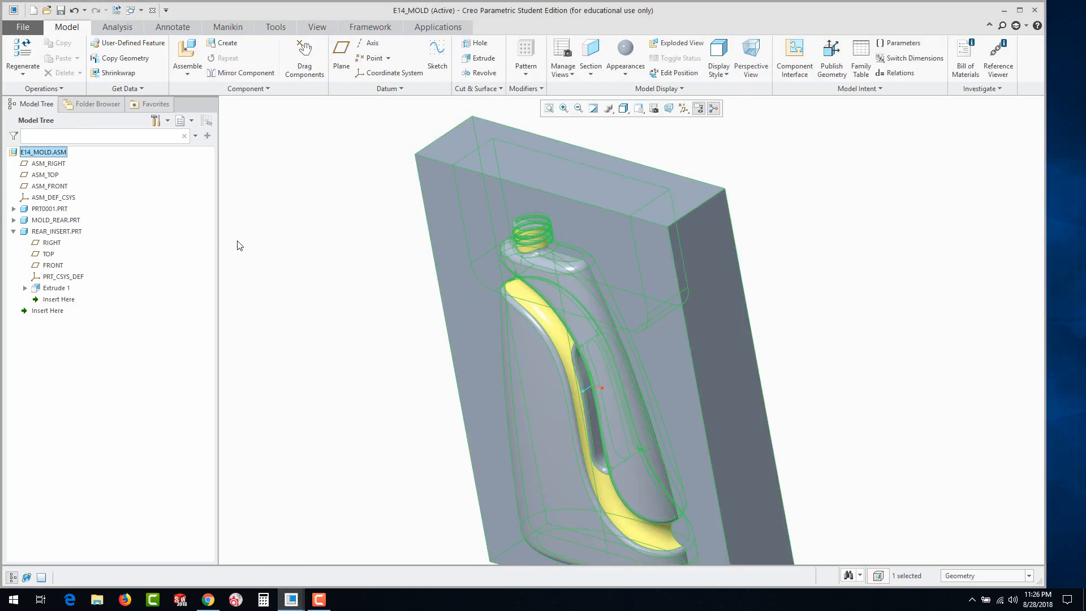
{"action": "left_click", "coordinate": [14, 231]}
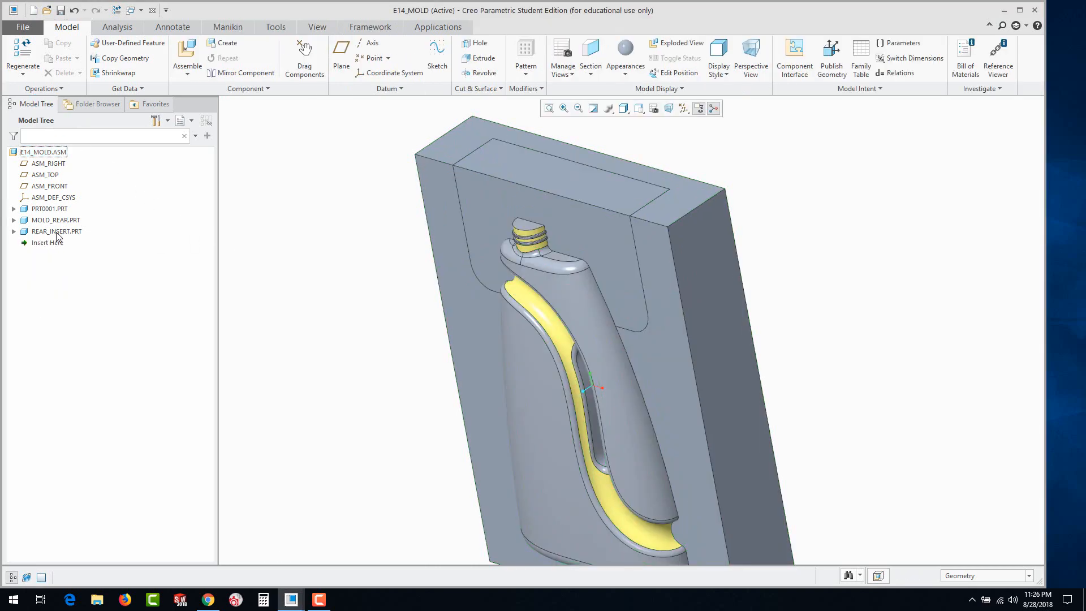
Apply a copper-coloured appearance from the std-metals library to the whole REAR_INSERT component
{"action": "left_click", "coordinate": [630, 78]}
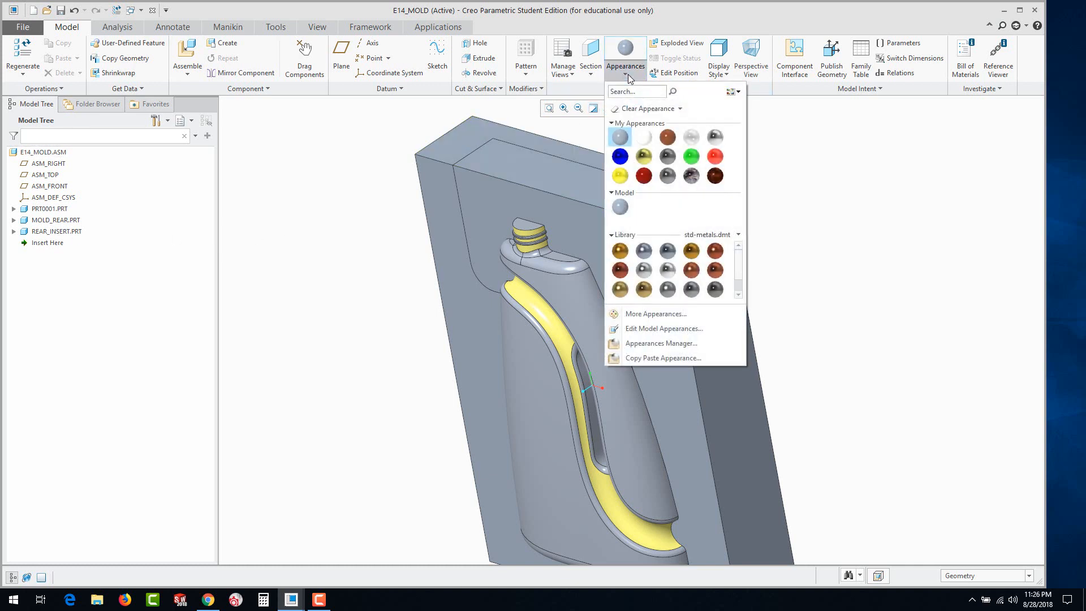
{"action": "left_click", "coordinate": [691, 270]}
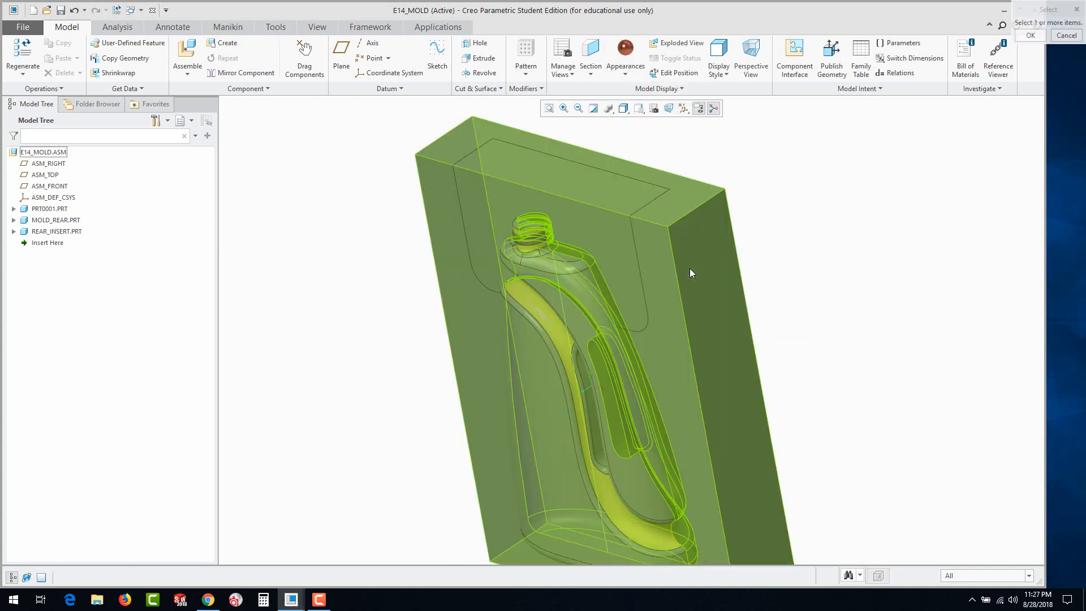
{"action": "left_click", "coordinate": [969, 575]}
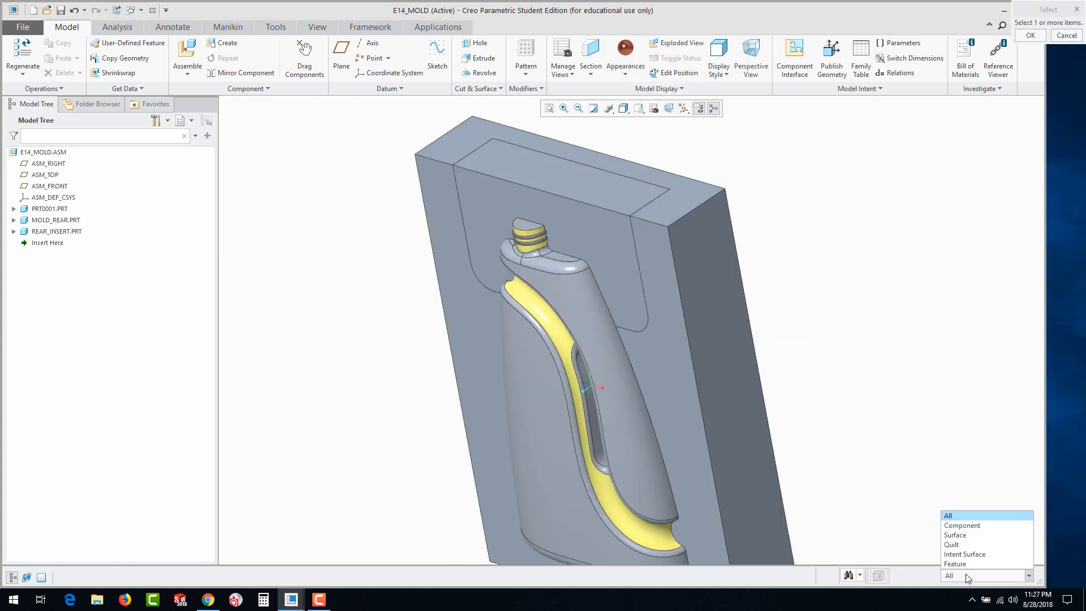
{"action": "left_click", "coordinate": [957, 527]}
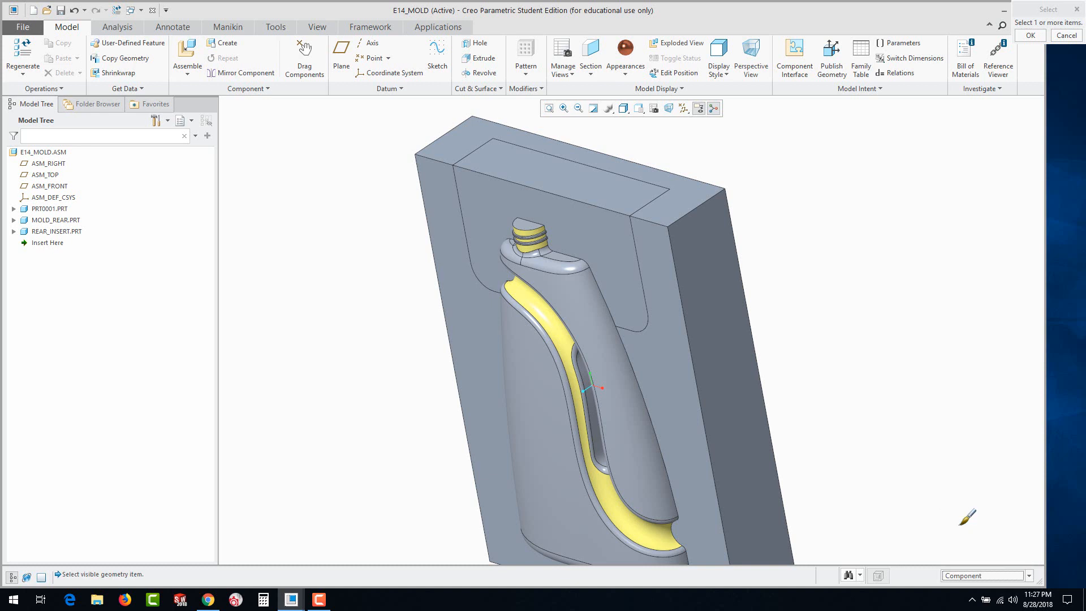
{"action": "left_click", "coordinate": [595, 225]}
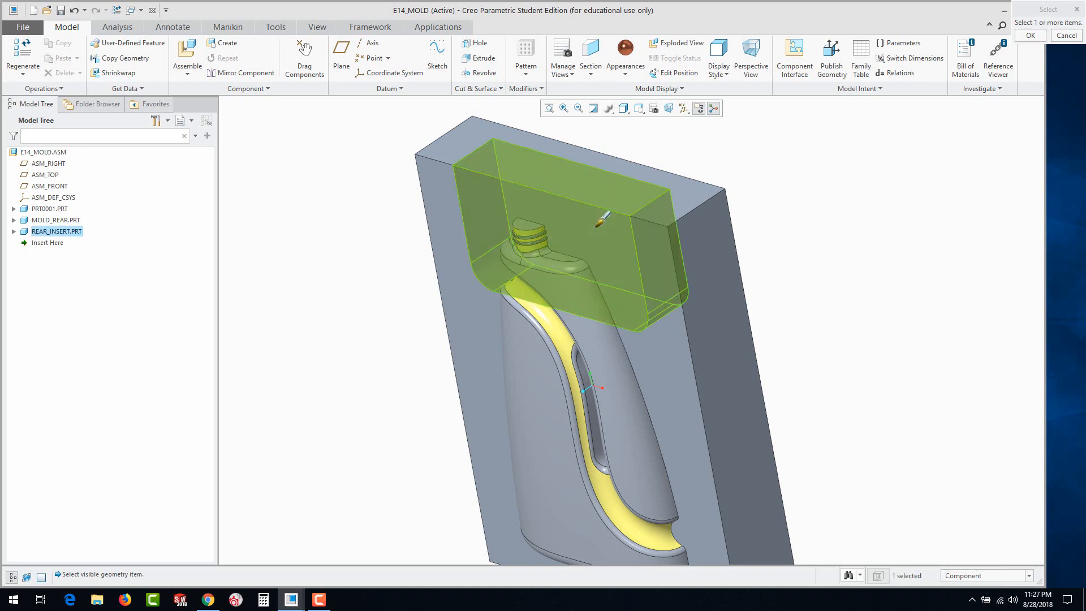
{"action": "middle_click", "coordinate": [600, 220]}
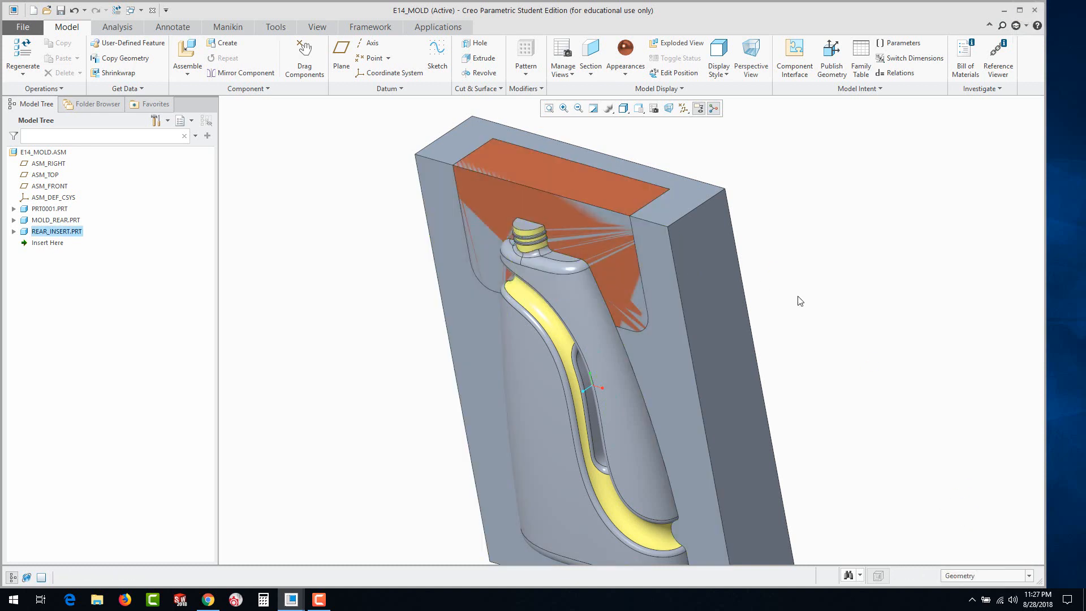
Cut REAR_INSERT out of MOLD_REAR with a Boolean Cut component operation, previewing the result before accepting it
{"action": "mouse_move", "coordinate": [788, 329]}
{"action": "middle_mouse_down"}
{"action": "mouse_move", "coordinate": [814, 334]}
{"action": "mouse_move", "coordinate": [799, 317]}
{"action": "middle_mouse_up"}
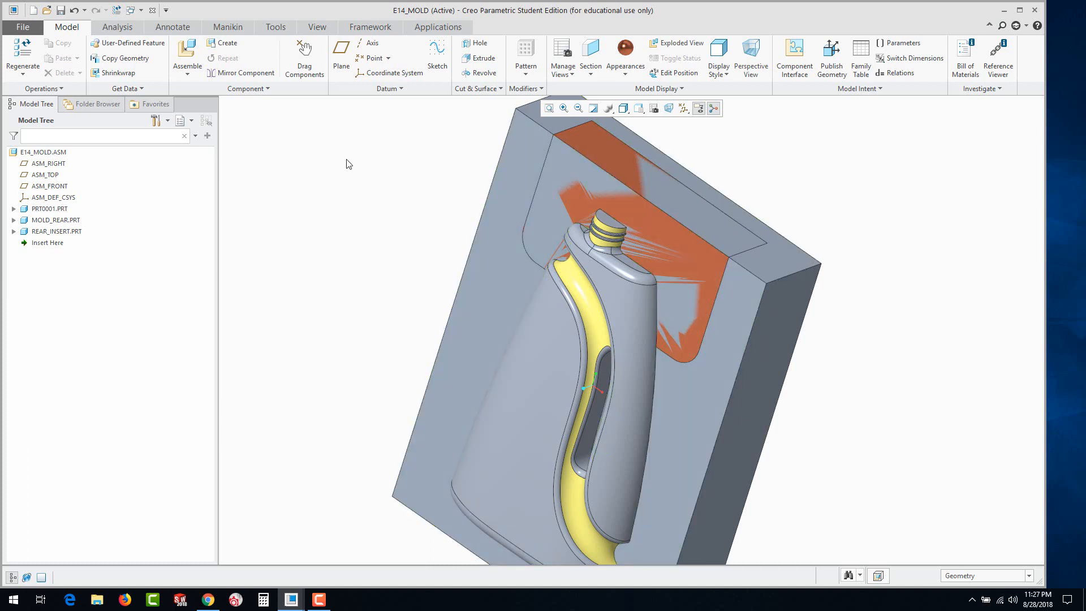
{"action": "left_click", "coordinate": [262, 89]}
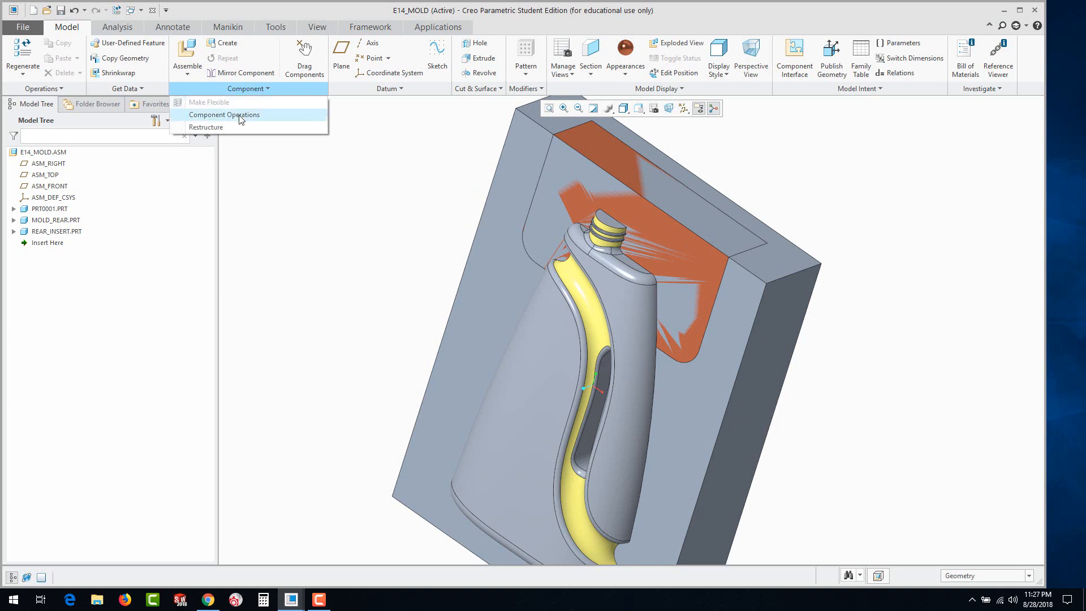
{"action": "left_click", "coordinate": [240, 115]}
{"action": "left_click", "coordinate": [1001, 182]}
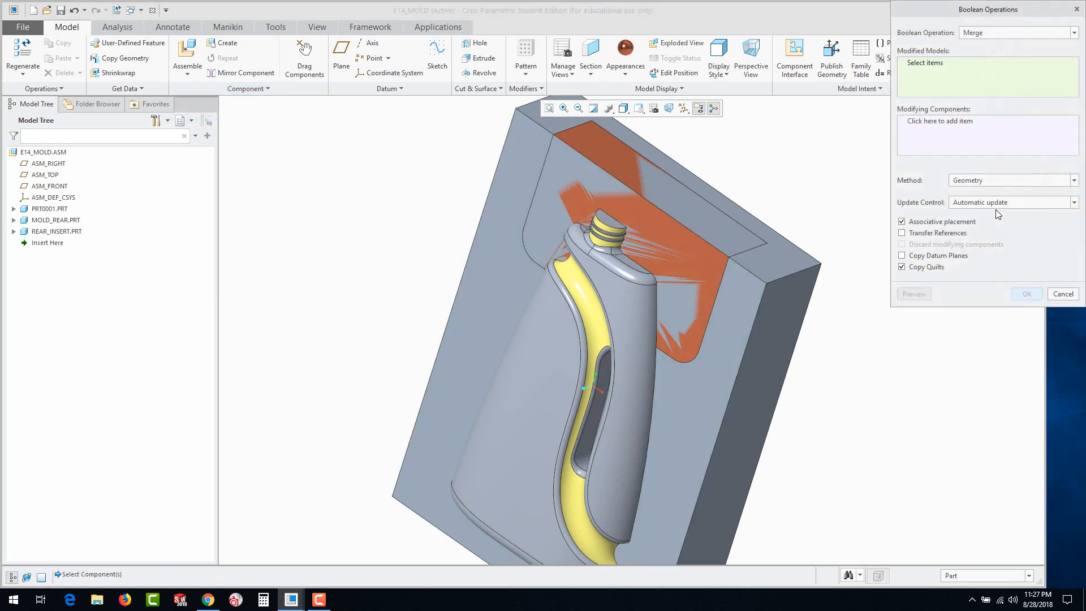
{"action": "left_click", "coordinate": [971, 36]}
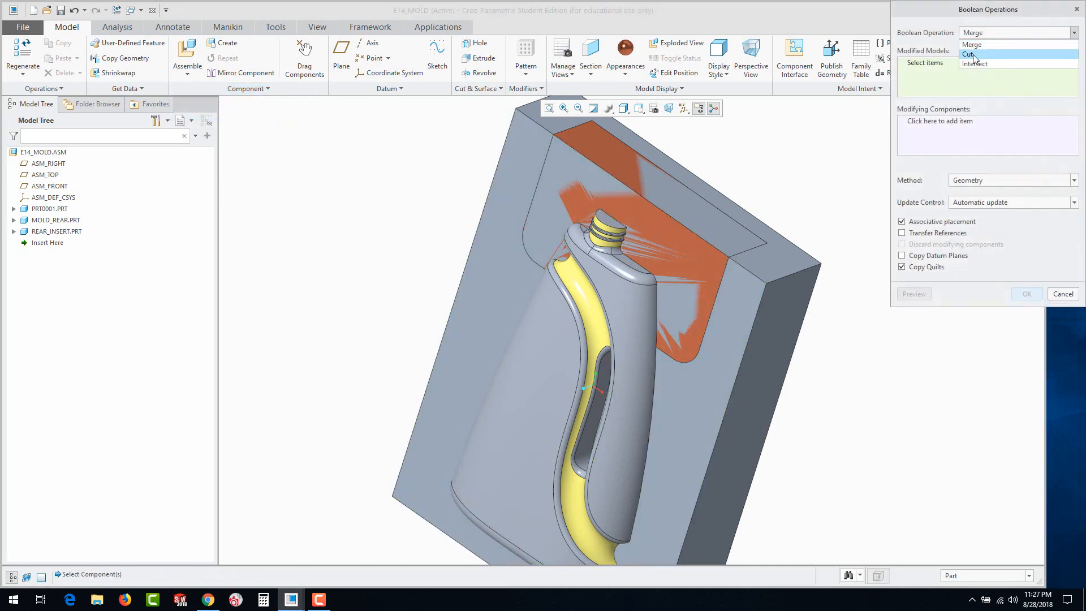
{"action": "left_click", "coordinate": [970, 54]}
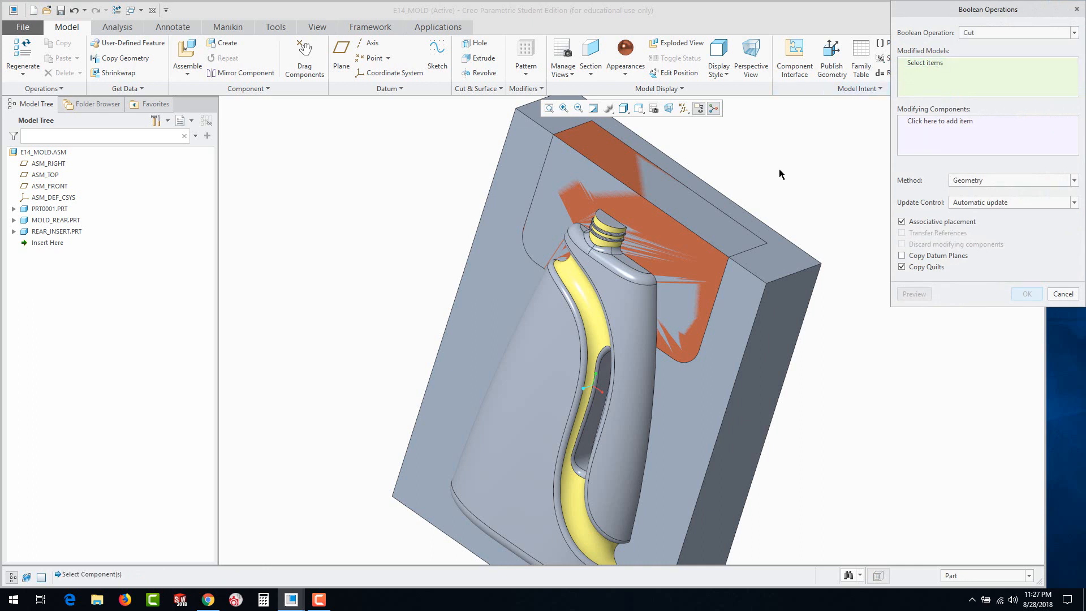
{"action": "left_click", "coordinate": [789, 275]}
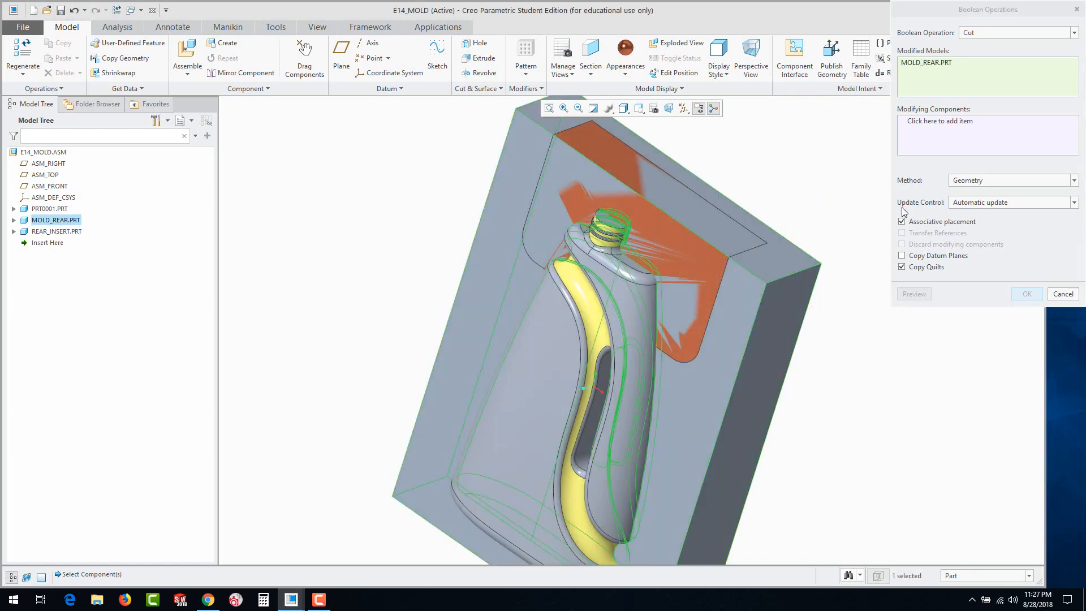
{"action": "left_click", "coordinate": [920, 127]}
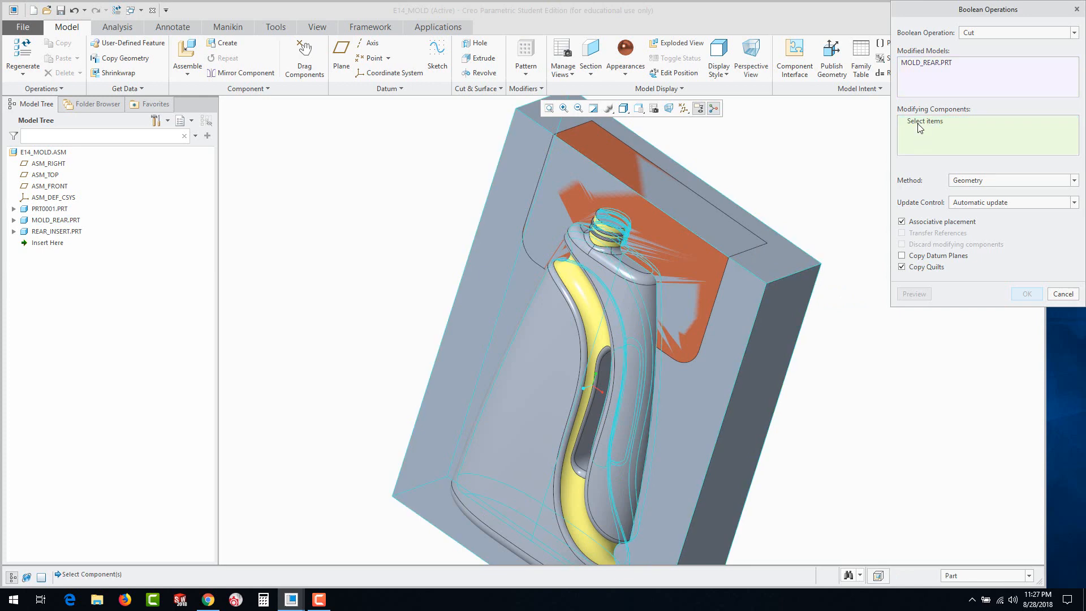
{"action": "left_click", "coordinate": [695, 235]}
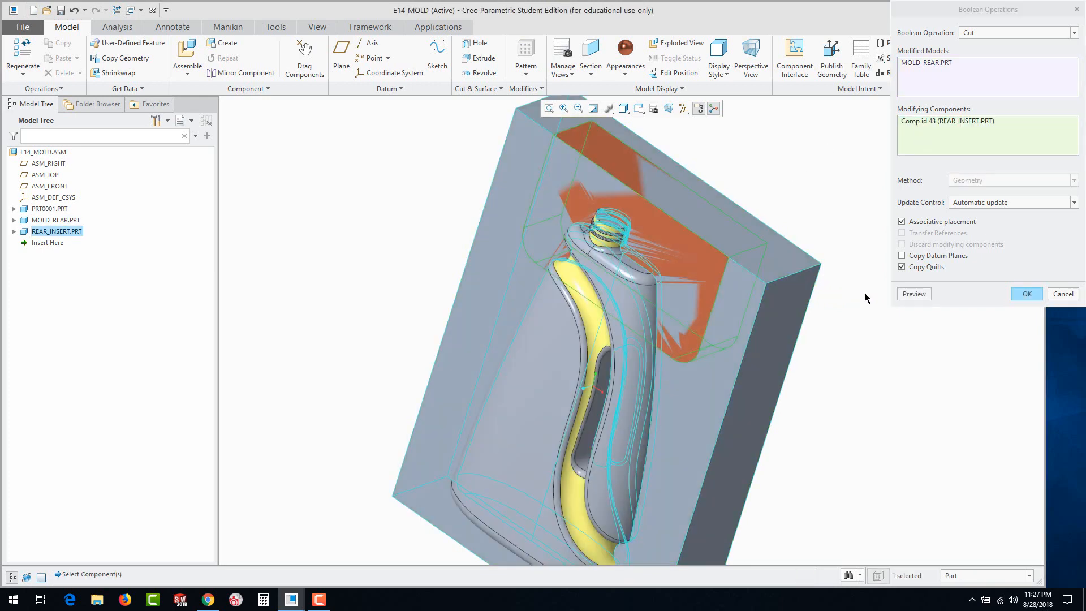
{"action": "left_click", "coordinate": [913, 294]}
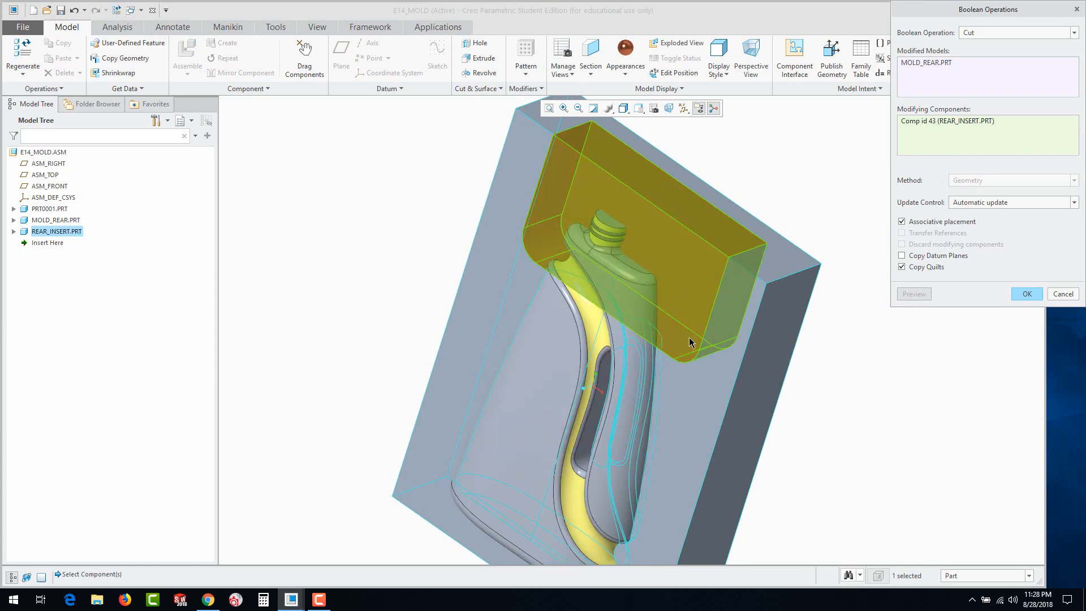
{"action": "left_click", "coordinate": [1027, 294]}
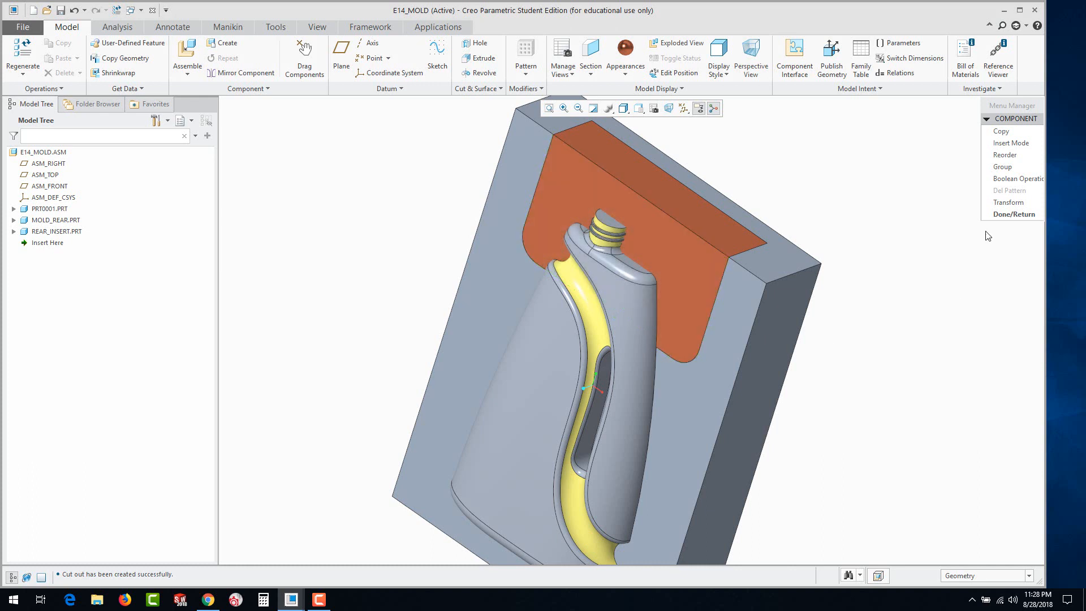
Cut the bottle PRT0001 out of REAR_INSERT with a second Boolean Cut, then finish the component operations
{"action": "left_click", "coordinate": [1004, 179]}
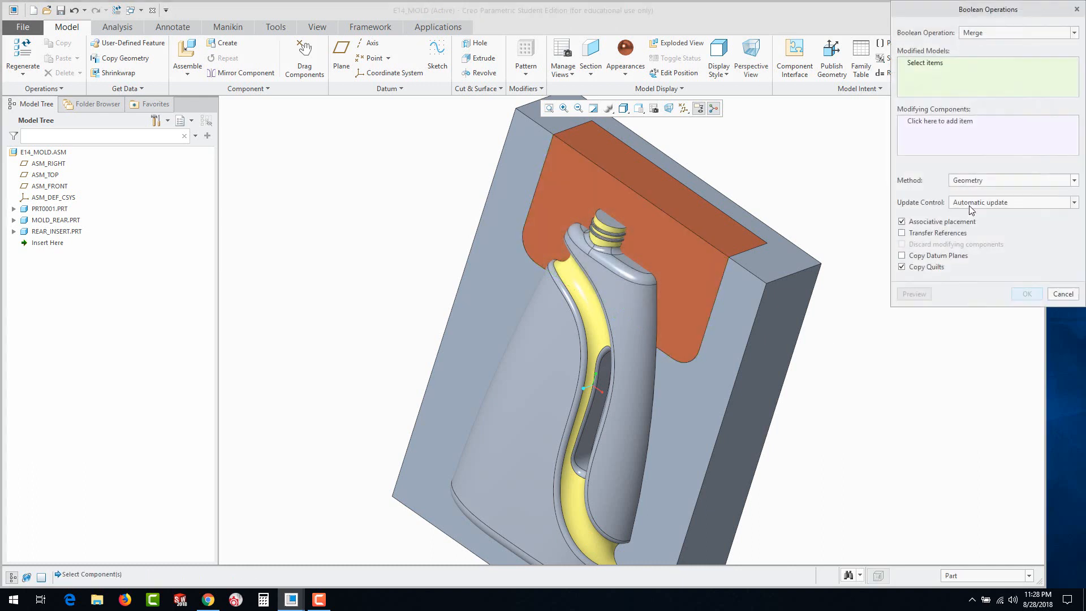
{"action": "left_click", "coordinate": [982, 32]}
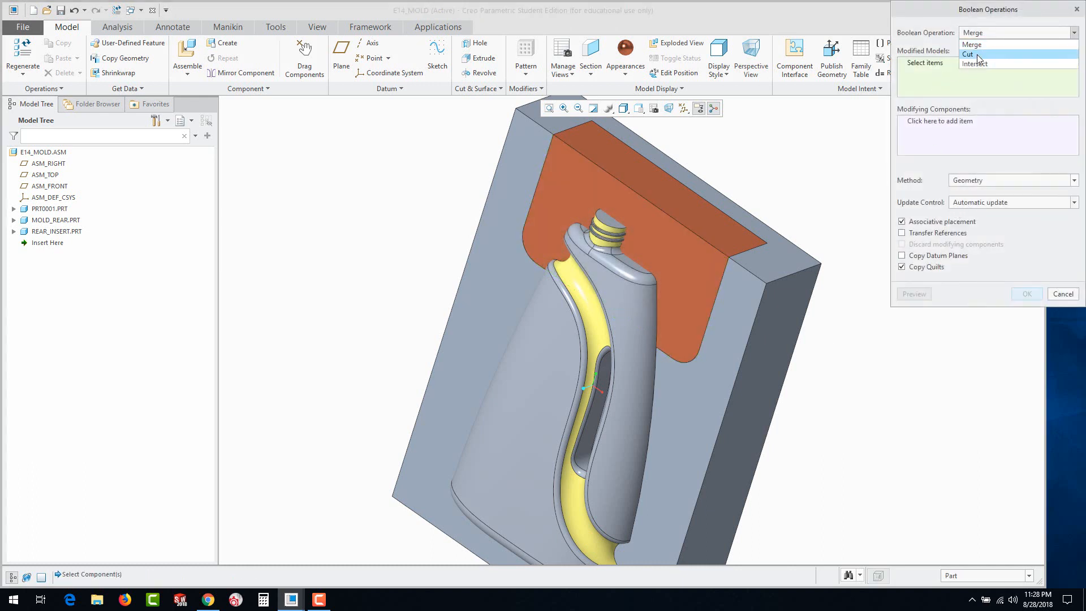
{"action": "left_click", "coordinate": [977, 56]}
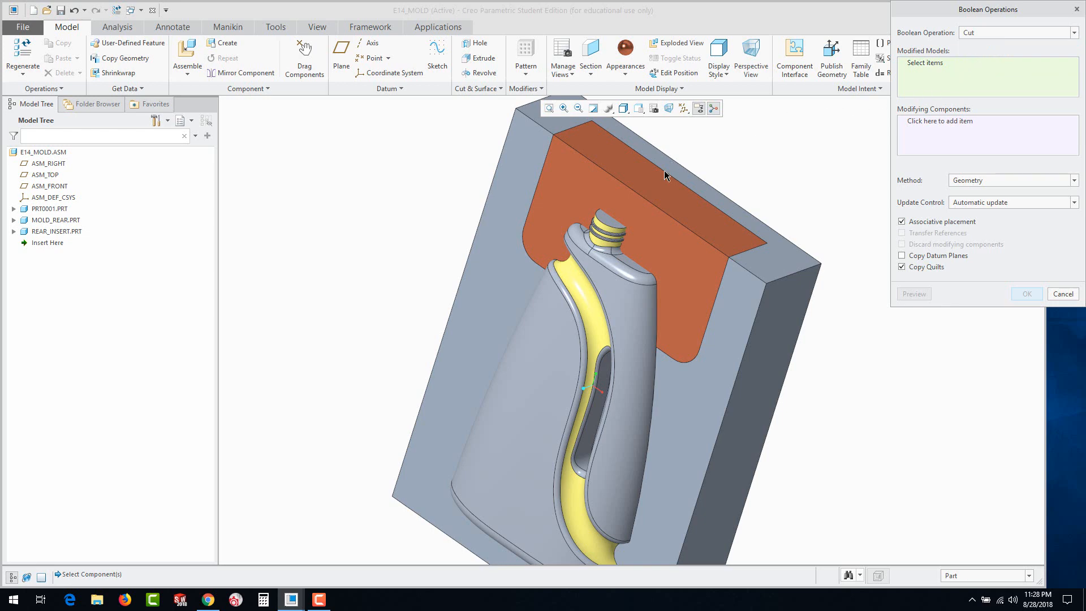
{"action": "left_click", "coordinate": [689, 249]}
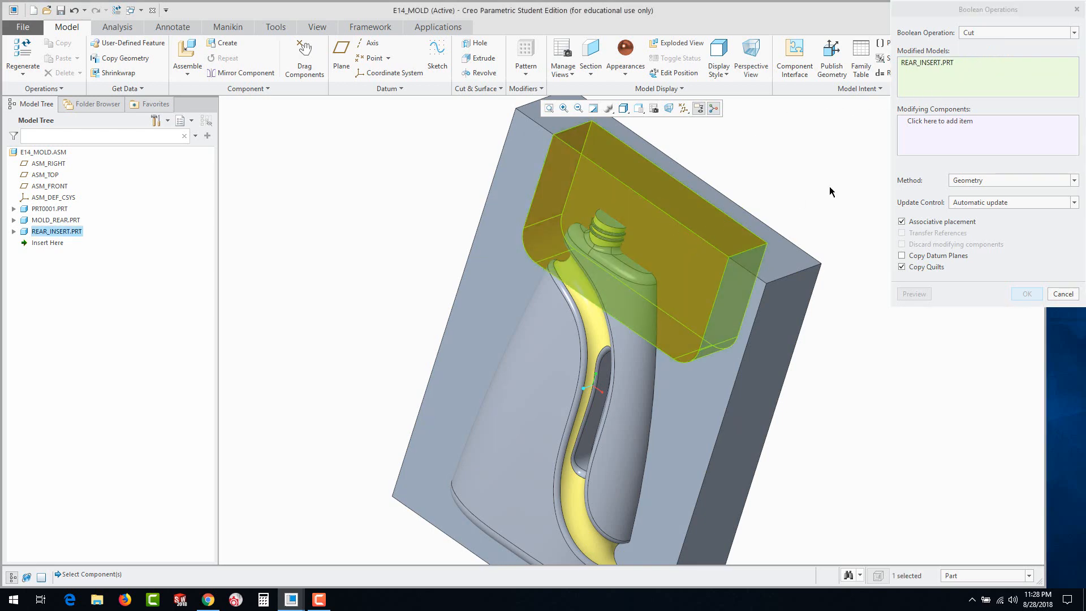
{"action": "left_click", "coordinate": [928, 125]}
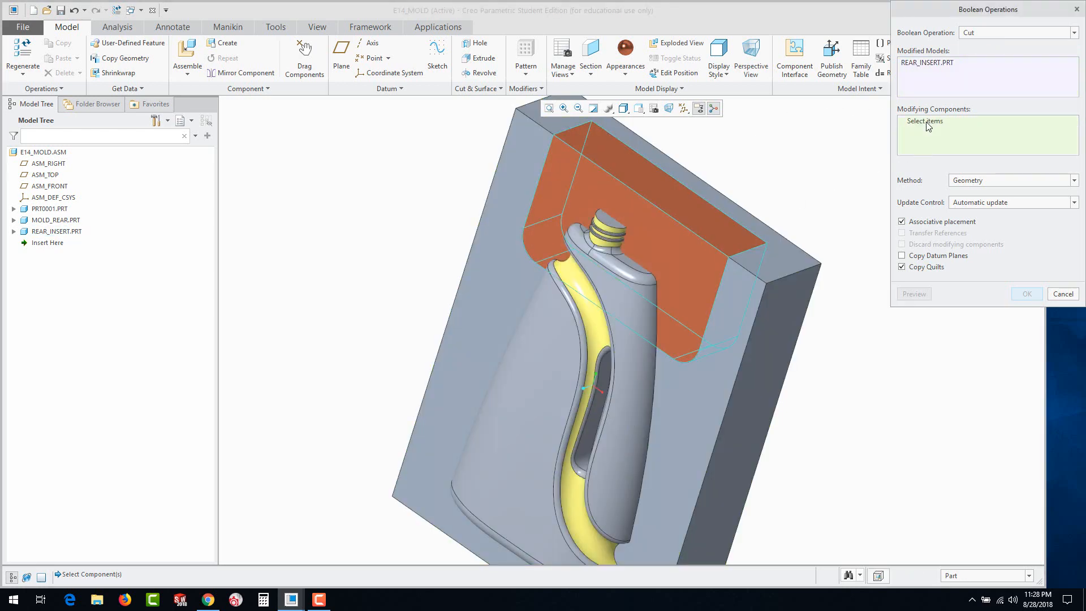
{"action": "left_click", "coordinate": [624, 311]}
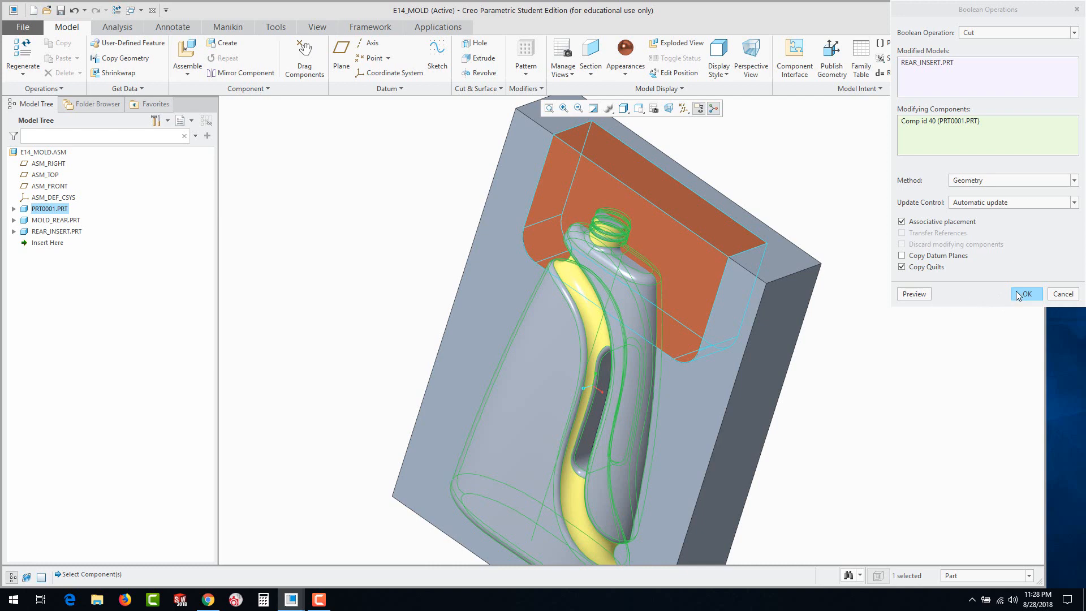
{"action": "left_click", "coordinate": [915, 294]}
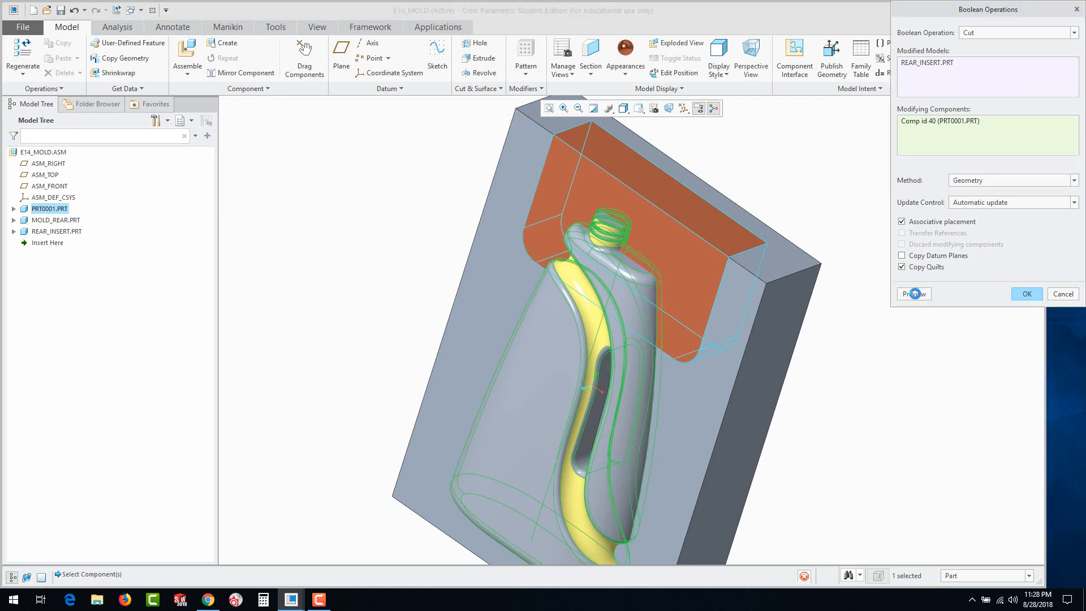
{"action": "left_click", "coordinate": [1027, 295]}
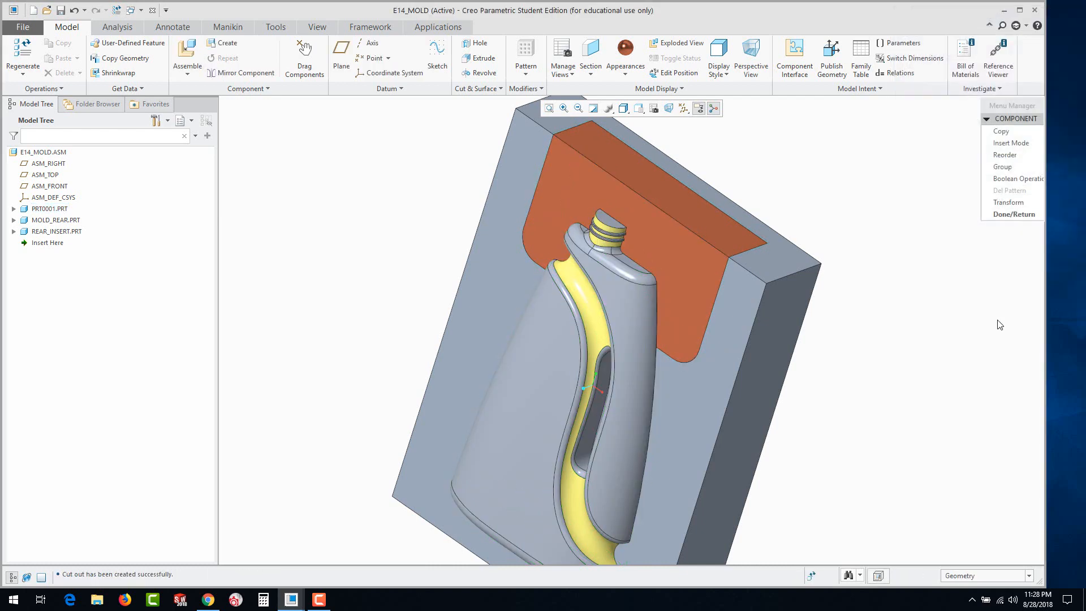
{"action": "left_click", "coordinate": [1000, 216]}
Edit the exploded positions and lift the bottle about 7.81 straight out of the mold cavity
{"action": "mouse_move", "coordinate": [498, 425]}
{"action": "middle_mouse_down"}
{"action": "mouse_move", "coordinate": [684, 250]}
{"action": "mouse_move", "coordinate": [692, 277]}
{"action": "middle_mouse_up"}
{"action": "scroll", "coordinate": [698, 287], "scroll_direction": "up", "scroll_amount": 2}
{"action": "scroll", "coordinate": [685, 373], "scroll_direction": "down", "scroll_amount": 2}
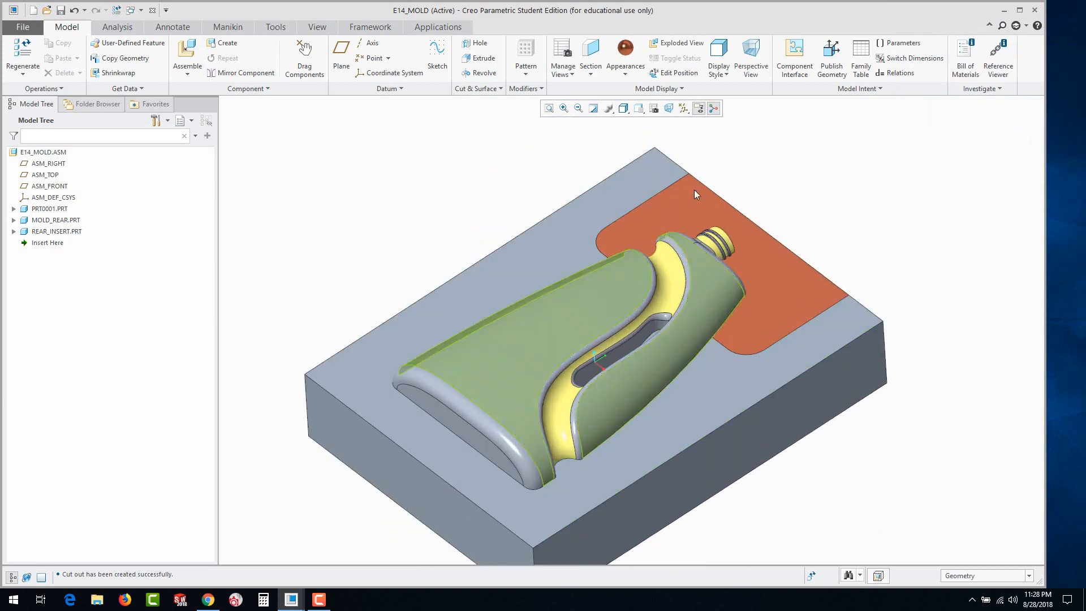
{"action": "left_click", "coordinate": [669, 75]}
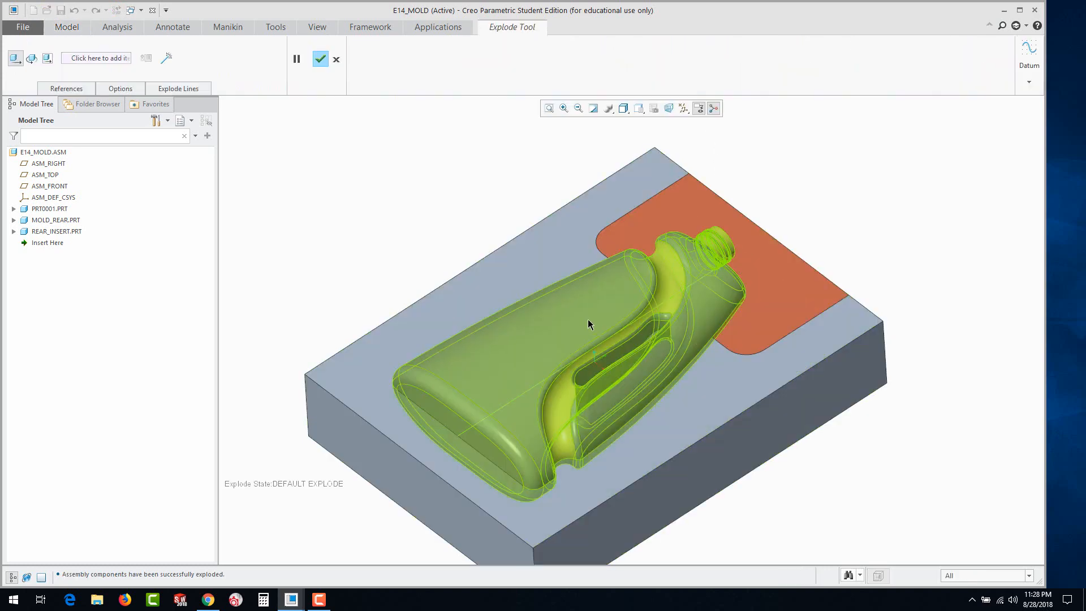
{"action": "left_click", "coordinate": [588, 320]}
{"action": "left_click_drag", "start_coordinate": [586, 288], "coordinate": [534, 100]}
{"action": "mouse_move", "coordinate": [754, 328]}
{"action": "middle_mouse_down"}
{"action": "mouse_move", "coordinate": [722, 358]}
{"action": "mouse_move", "coordinate": [746, 395]}
{"action": "mouse_move", "coordinate": [750, 331]}
{"action": "middle_mouse_up"}
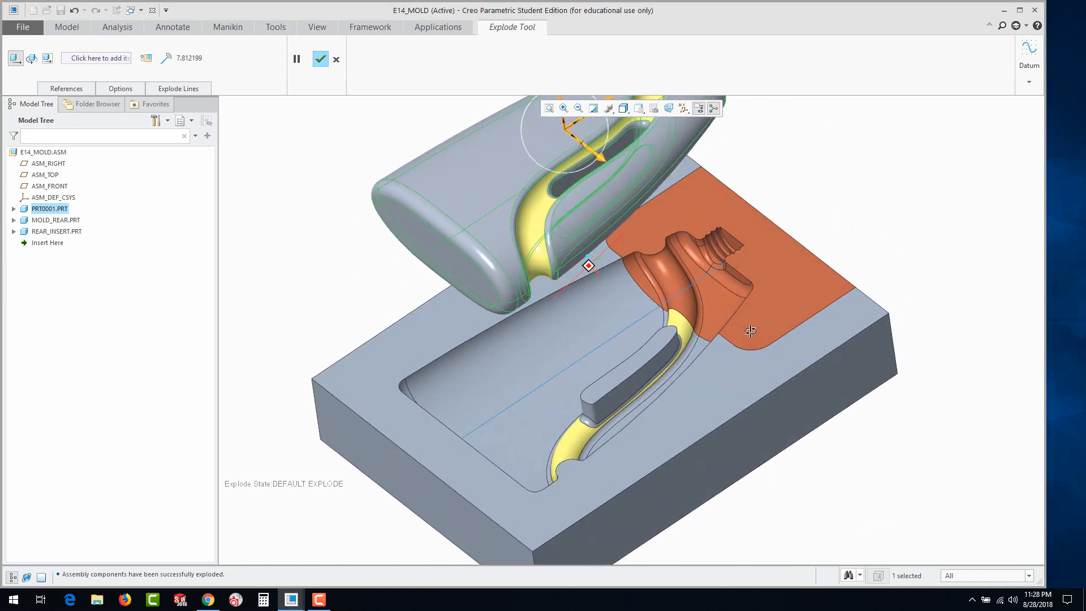
Lift REAR_INSERT about 3.05 out of its pocket in the mold block in the exploded view
{"action": "left_click", "coordinate": [771, 284]}
{"action": "left_click_drag", "start_coordinate": [775, 242], "coordinate": [755, 163]}
{"action": "middle_click_drag", "start_coordinate": [886, 348], "coordinate": [921, 333]}
{"action": "mouse_move", "coordinate": [928, 342]}
{"action": "middle_mouse_down"}
{"action": "mouse_move", "coordinate": [916, 347]}
{"action": "mouse_move", "coordinate": [922, 362]}
{"action": "middle_mouse_up"}
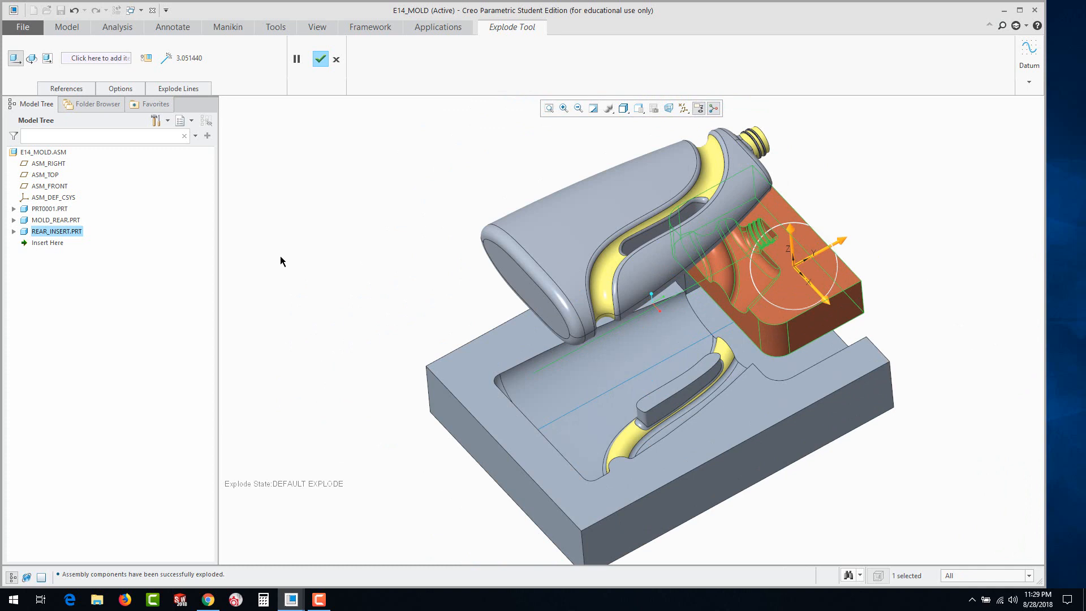
Close the exploded position edit without saving the moved component positions
{"action": "left_click", "coordinate": [335, 59]}
{"action": "left_click", "coordinate": [583, 320]}
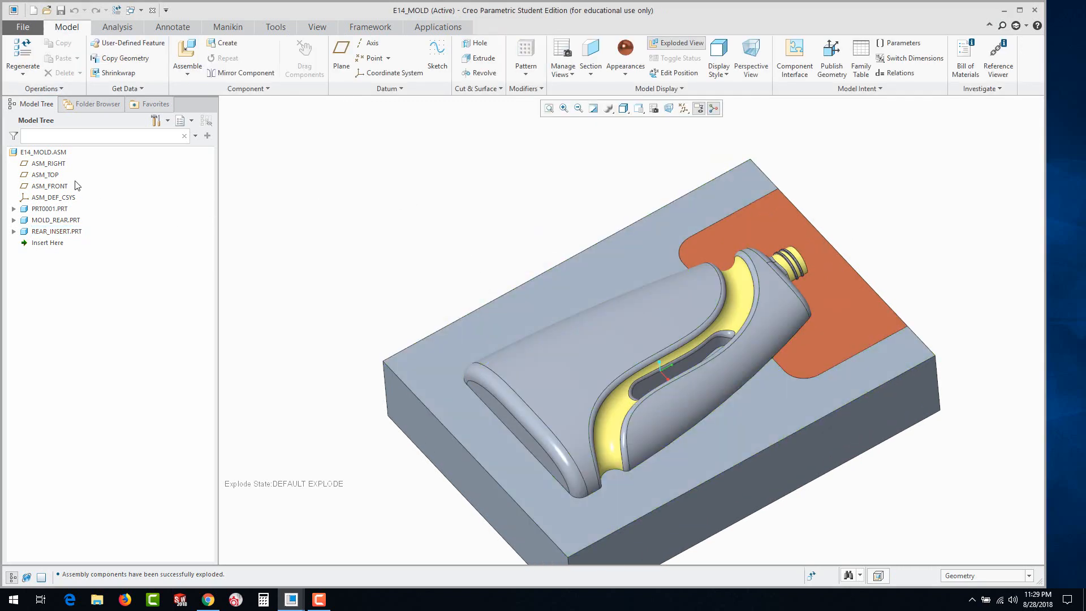
Unexplode the assembly, create a solid part component named MOLD_FRONT copied from the existing template, and place it with the Default constraint
{"action": "left_click", "coordinate": [220, 45]}
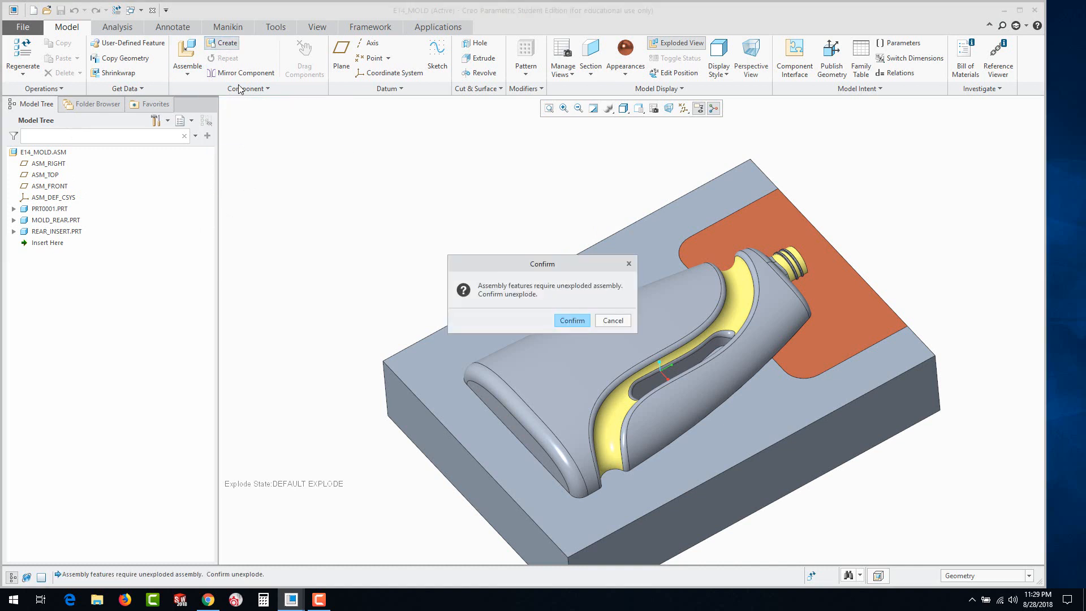
{"action": "left_click", "coordinate": [571, 321]}
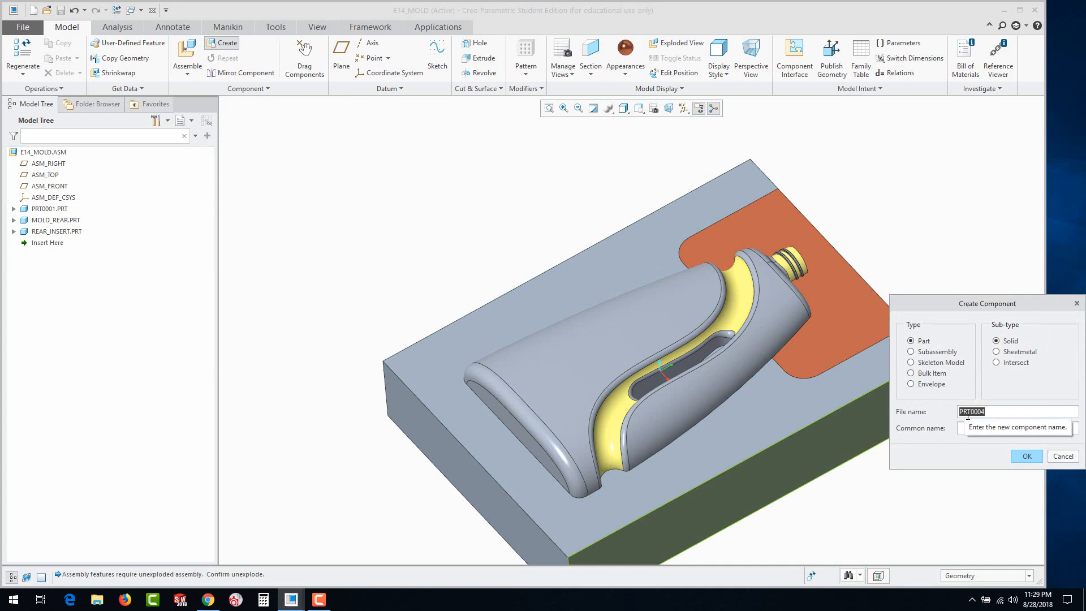
{"action": "type", "text": "MOLD_FRONT"}
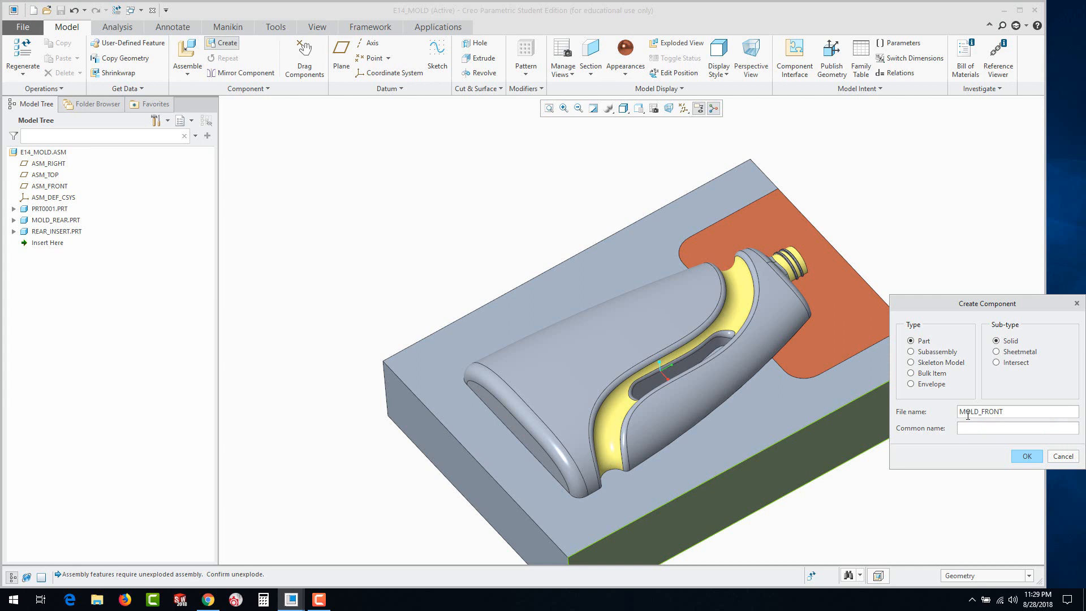
{"action": "left_click", "coordinate": [1028, 457]}
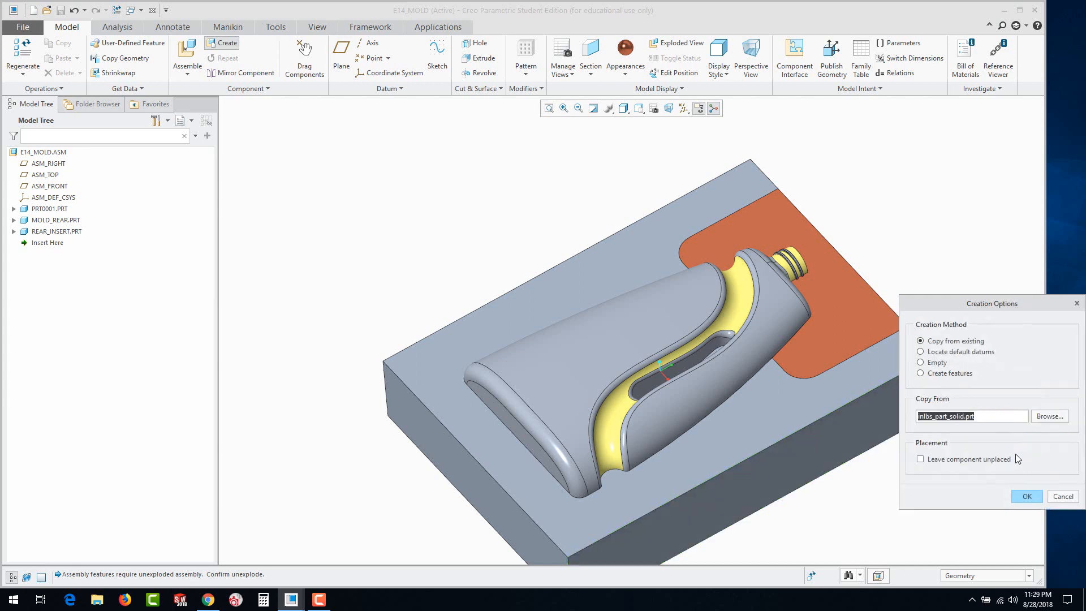
{"action": "left_click", "coordinate": [1024, 497]}
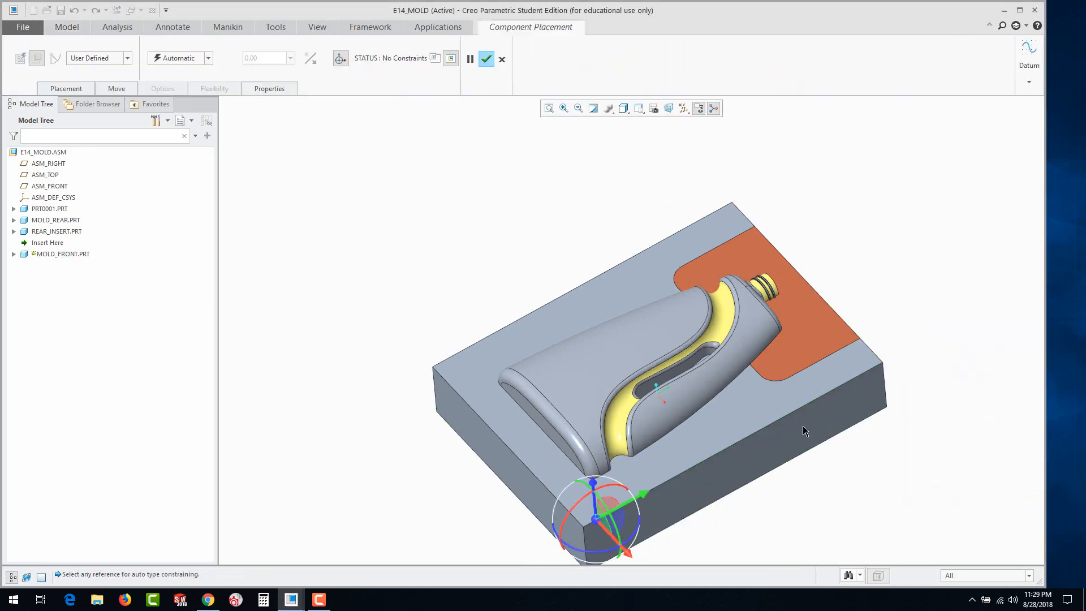
{"action": "left_click", "coordinate": [208, 57]}
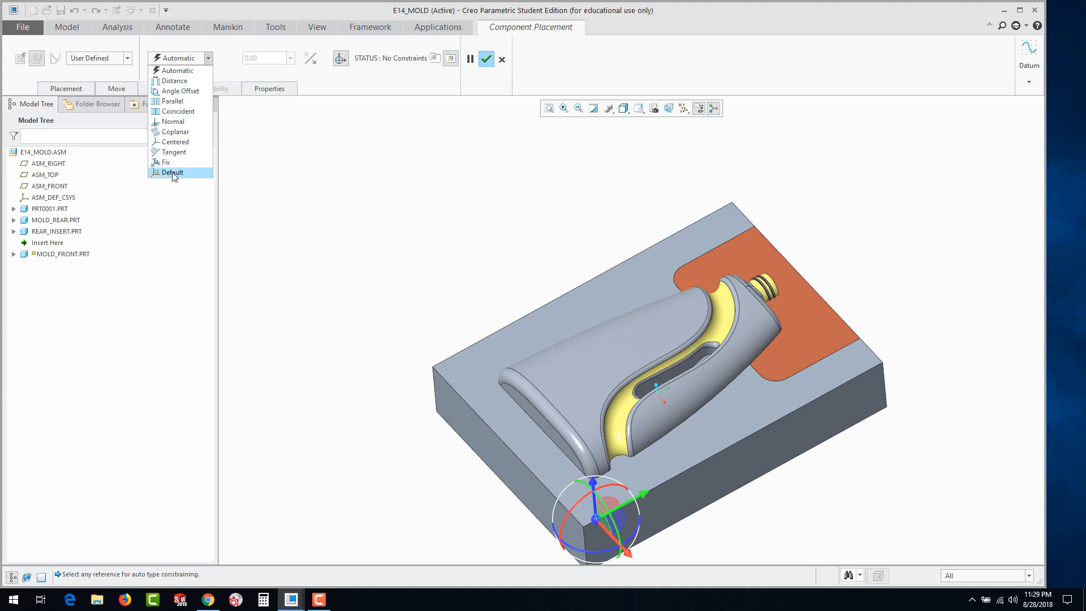
{"action": "left_click", "coordinate": [177, 176]}
{"action": "left_click", "coordinate": [492, 61]}
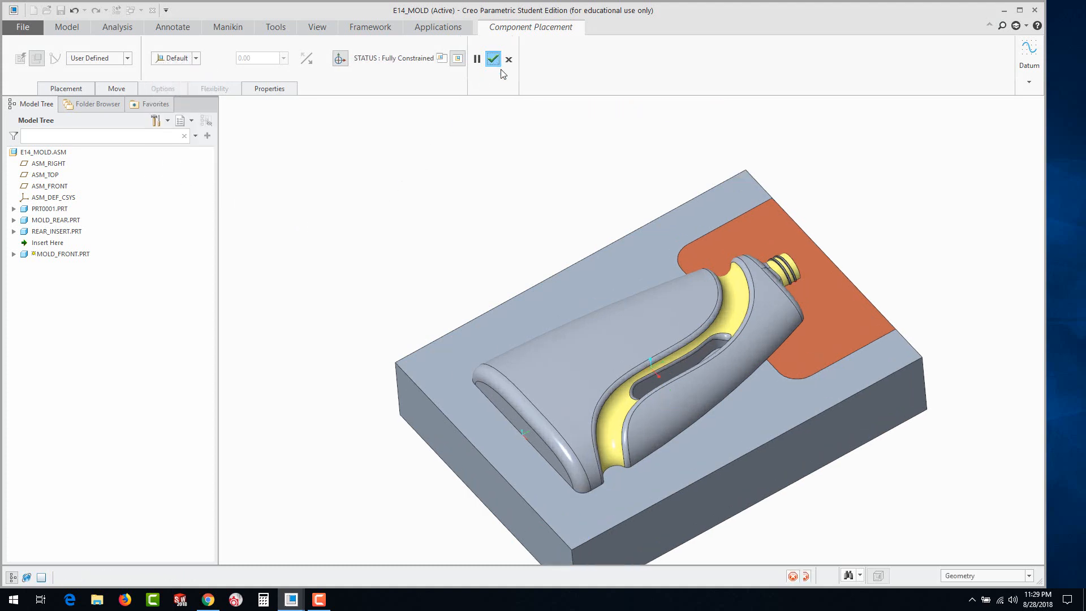
Activate MOLD_FRONT and start an Extrude sketch on its own FRONT datum plane
{"action": "left_click", "coordinate": [35, 243]}
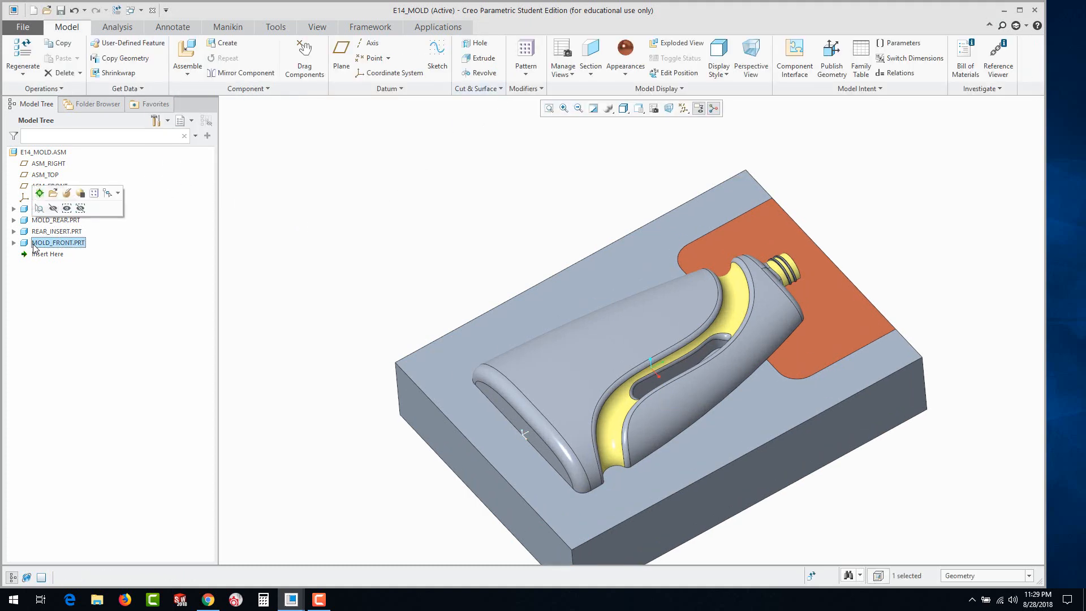
{"action": "left_click", "coordinate": [41, 195]}
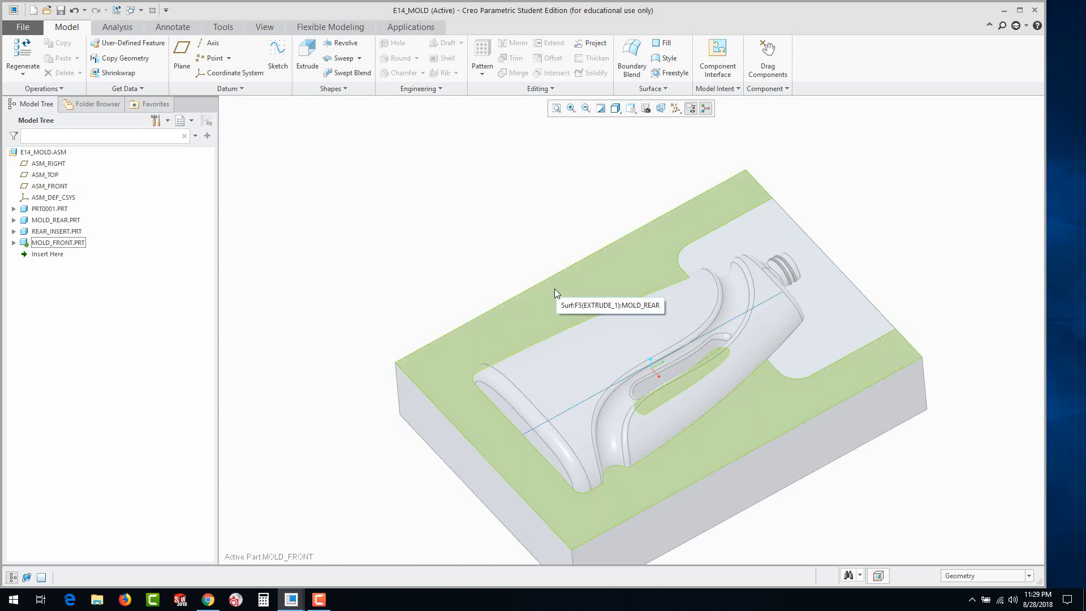
{"action": "left_click", "coordinate": [14, 242]}
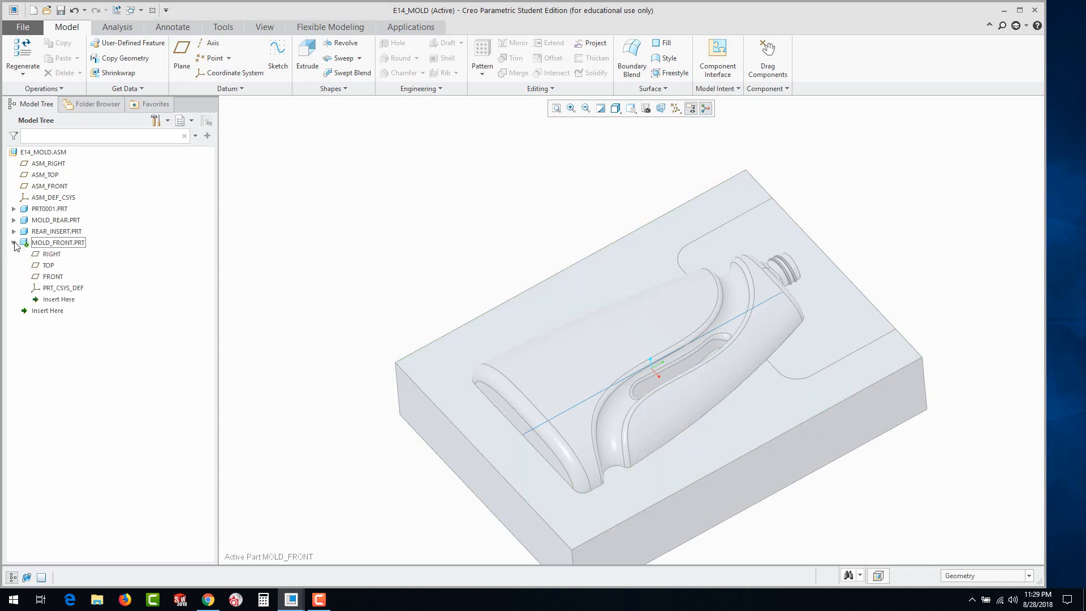
{"action": "left_click", "coordinate": [51, 277]}
{"action": "left_click", "coordinate": [69, 223]}
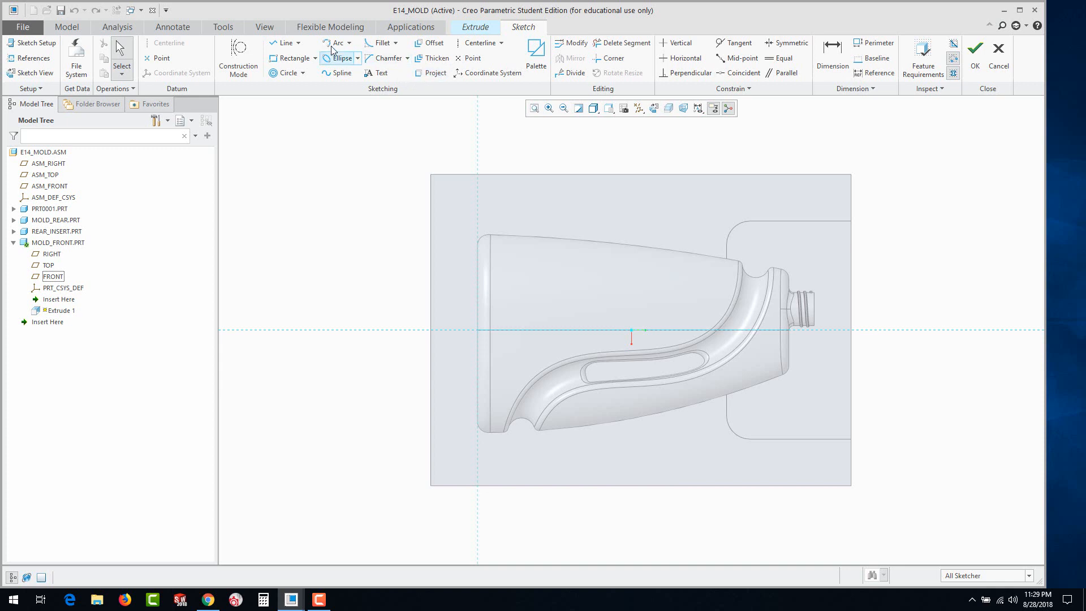
Sketch a rectangle between opposite corners of the MOLD_REAR block so it matches the block's outline, and finish the sketch
{"action": "left_click", "coordinate": [290, 58]}
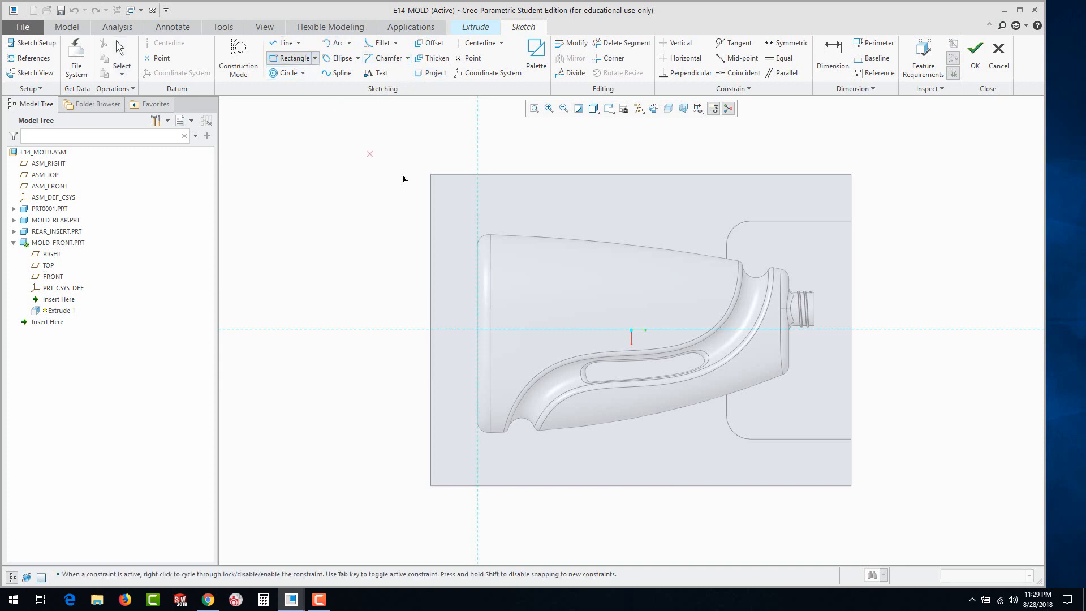
{"action": "left_click", "coordinate": [431, 176]}
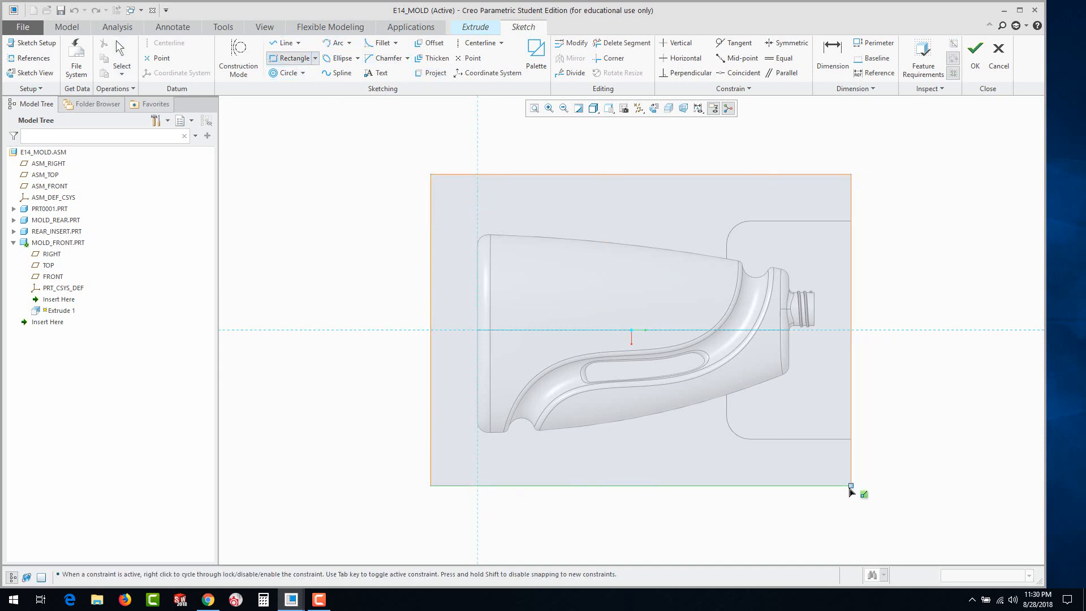
{"action": "left_click", "coordinate": [850, 485]}
{"action": "middle_click", "coordinate": [709, 512]}
{"action": "middle_click_drag", "start_coordinate": [706, 515], "coordinate": [848, 418]}
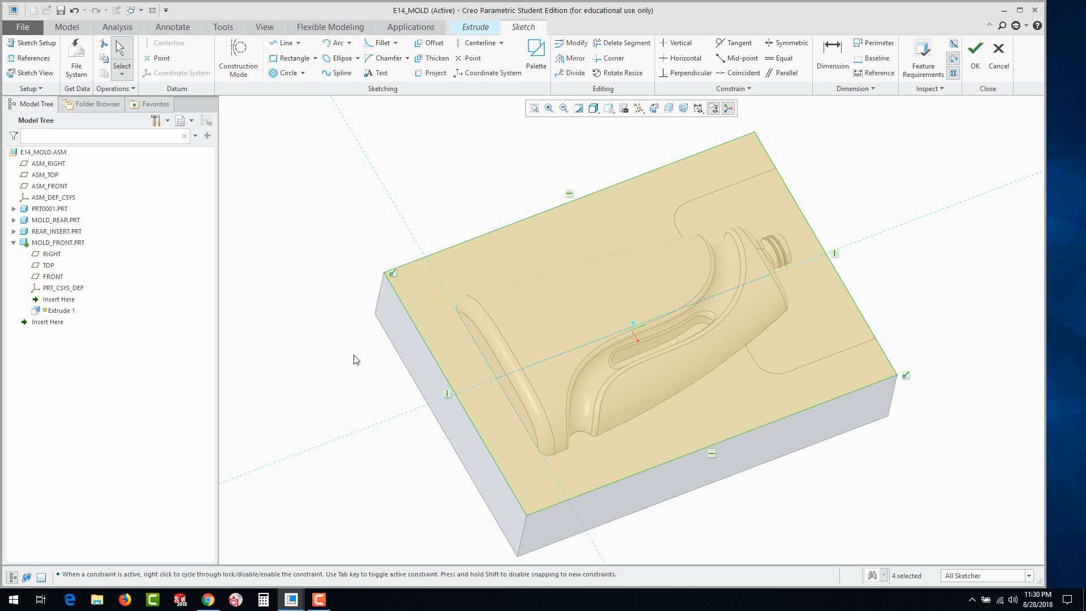
{"action": "left_click", "coordinate": [974, 53]}
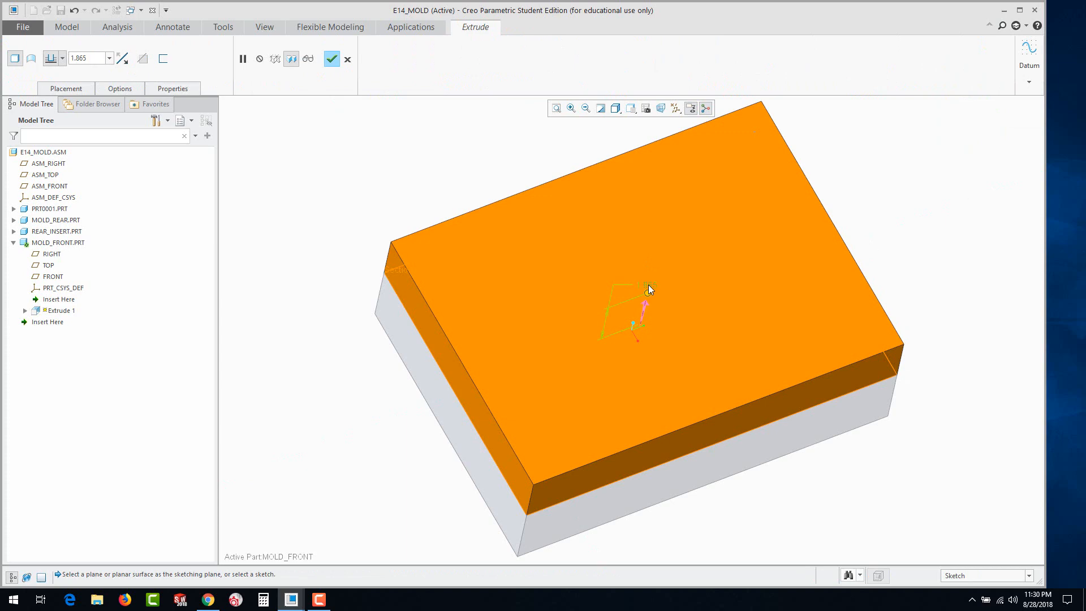
Set the extrusion depth to 2.500 on the side opposite MOLD_REAR and complete the MOLD_FRONT block
{"action": "double_click", "coordinate": [648, 284]}
{"action": "key", "text": "Return"}
{"action": "mouse_move", "coordinate": [650, 282]}
{"action": "middle_mouse_down"}
{"action": "mouse_move", "coordinate": [678, 273]}
{"action": "mouse_move", "coordinate": [623, 232]}
{"action": "mouse_move", "coordinate": [659, 258]}
{"action": "middle_mouse_up"}
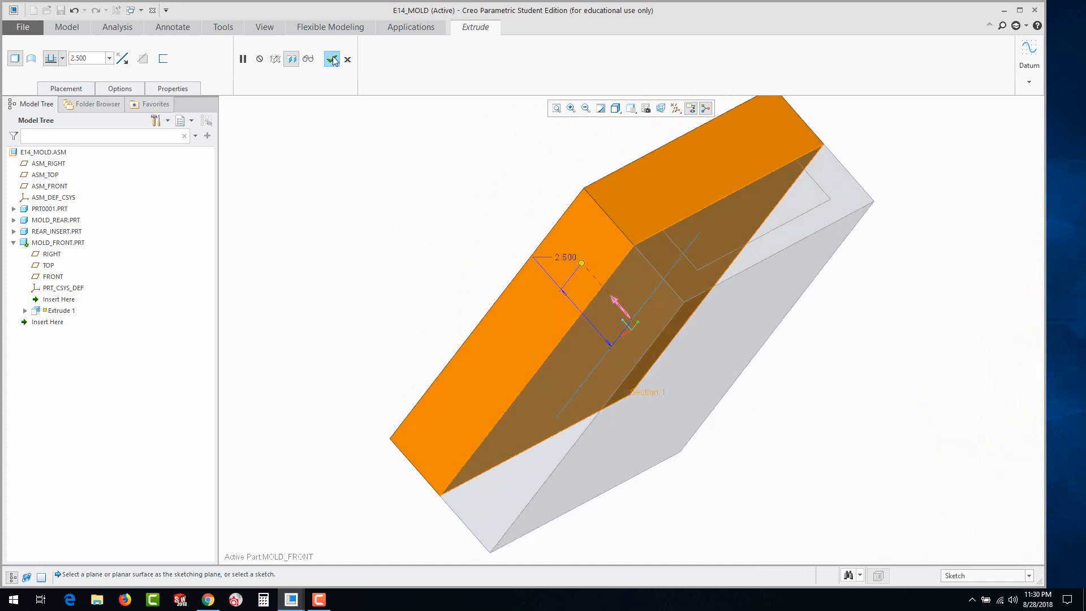
{"action": "left_click", "coordinate": [332, 59]}
Reactivate the top-level assembly E14_MOLD
{"action": "middle_click_drag", "start_coordinate": [465, 261], "coordinate": [424, 190]}
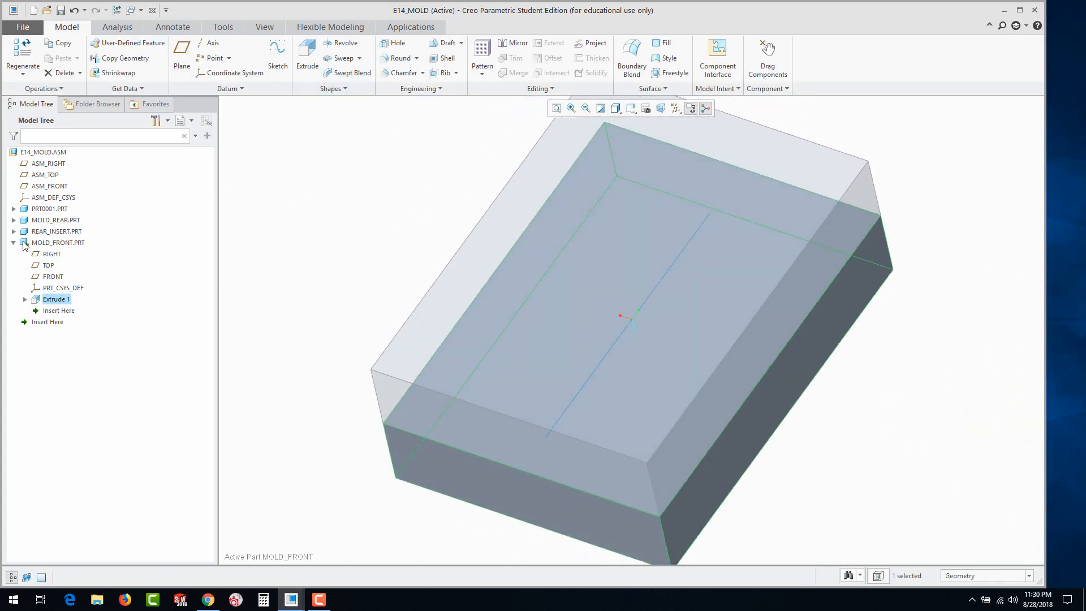
{"action": "right_click", "coordinate": [20, 153]}
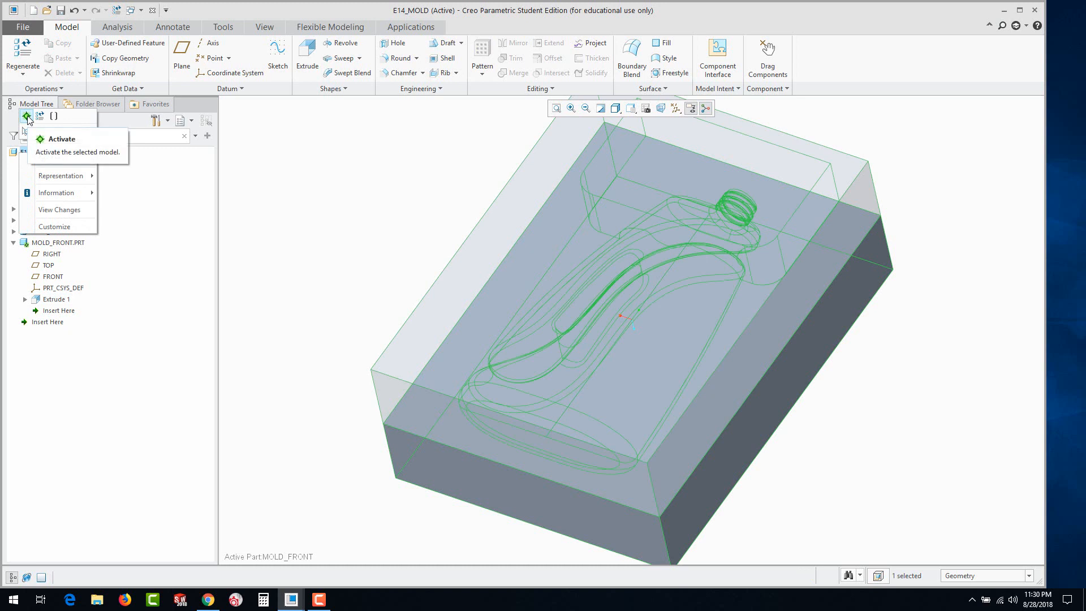
{"action": "left_click", "coordinate": [27, 116]}
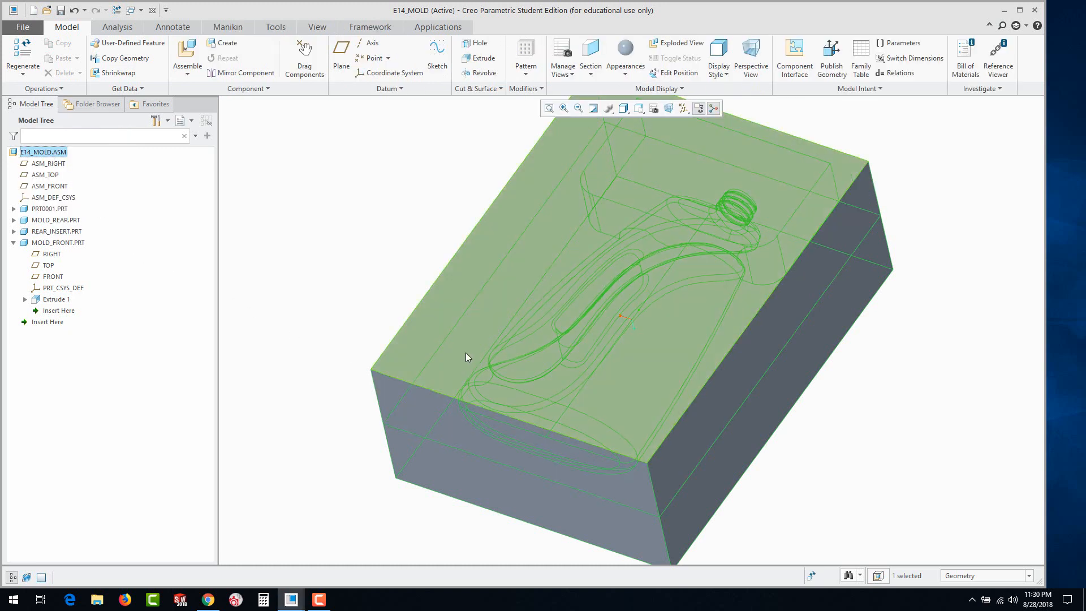
Hide MOLD_REAR and REAR_INSERT so only the bottle and MOLD_FRONT are displayed
{"action": "left_click", "coordinate": [39, 221]}
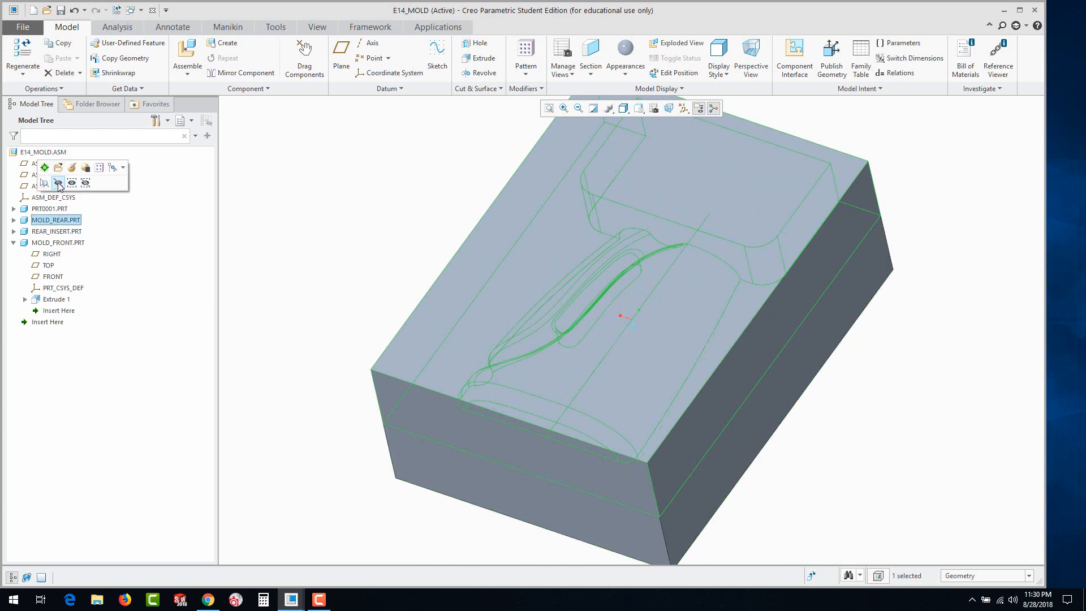
{"action": "left_click", "coordinate": [59, 183]}
{"action": "mouse_move", "coordinate": [392, 305]}
{"action": "middle_mouse_down"}
{"action": "mouse_move", "coordinate": [373, 322]}
{"action": "mouse_move", "coordinate": [388, 305]}
{"action": "mouse_move", "coordinate": [379, 289]}
{"action": "mouse_move", "coordinate": [390, 292]}
{"action": "middle_mouse_up"}
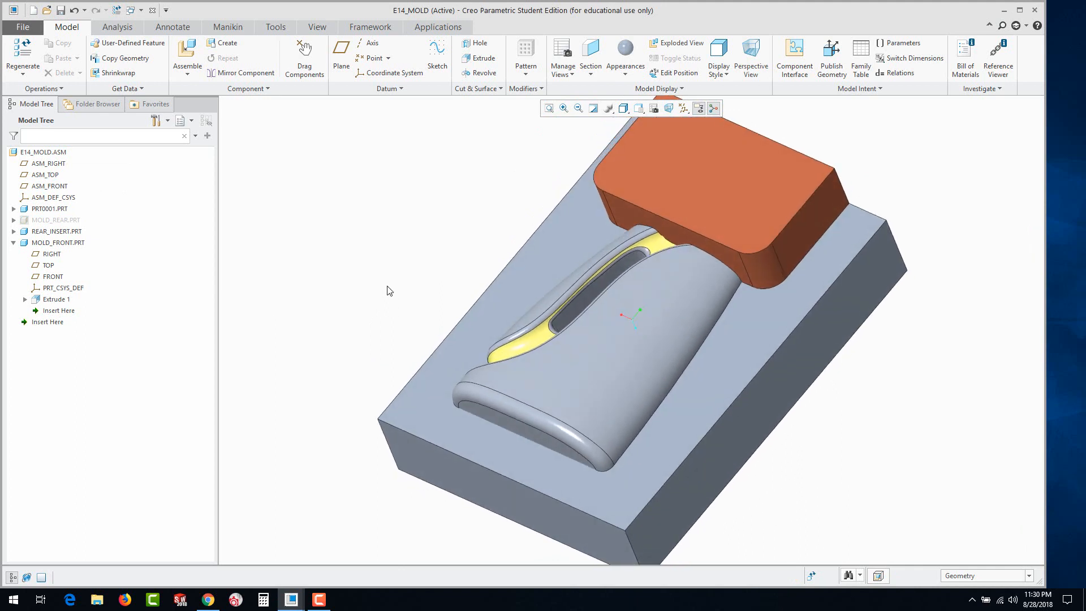
{"action": "left_click", "coordinate": [34, 230]}
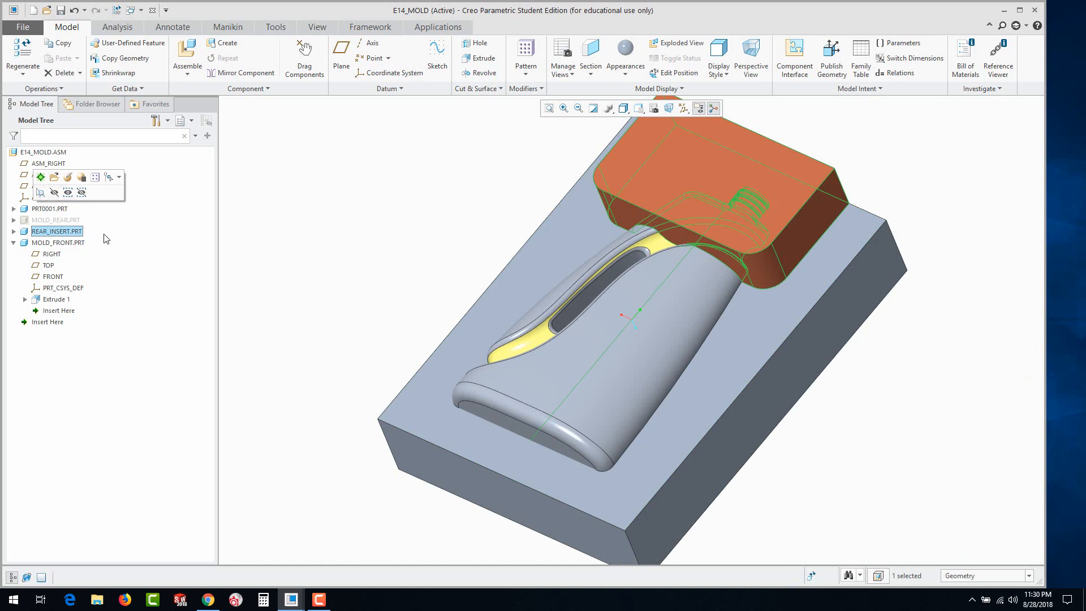
{"action": "left_click", "coordinate": [54, 192]}
{"action": "middle_click_drag", "start_coordinate": [439, 287], "coordinate": [537, 423]}
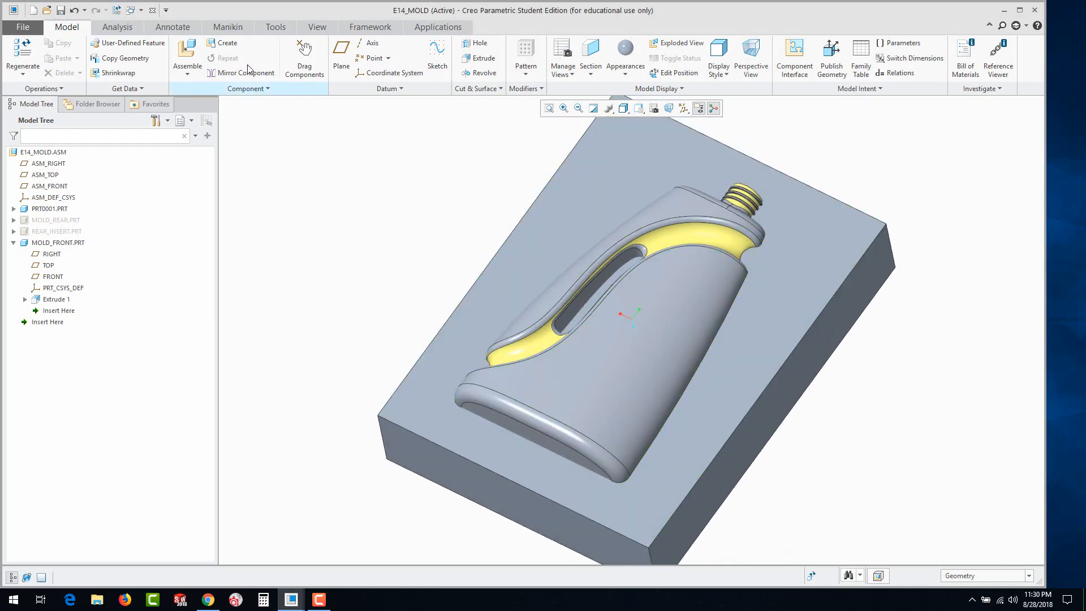
Cut the bottle PRT0001 out of MOLD_FRONT with a Boolean Cut component operation
{"action": "left_click", "coordinate": [254, 90]}
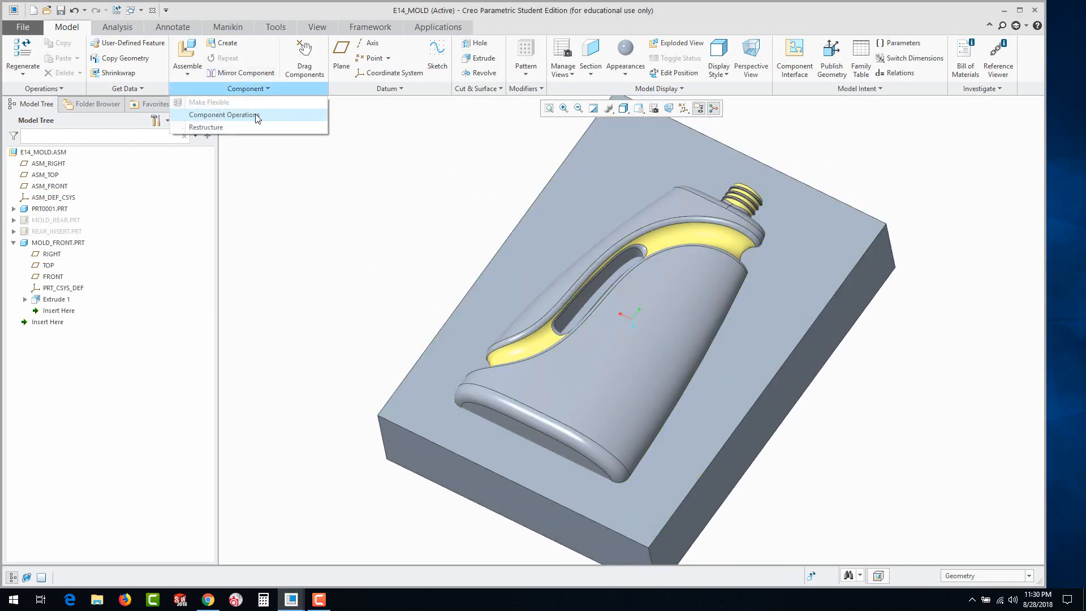
{"action": "left_click", "coordinate": [252, 116]}
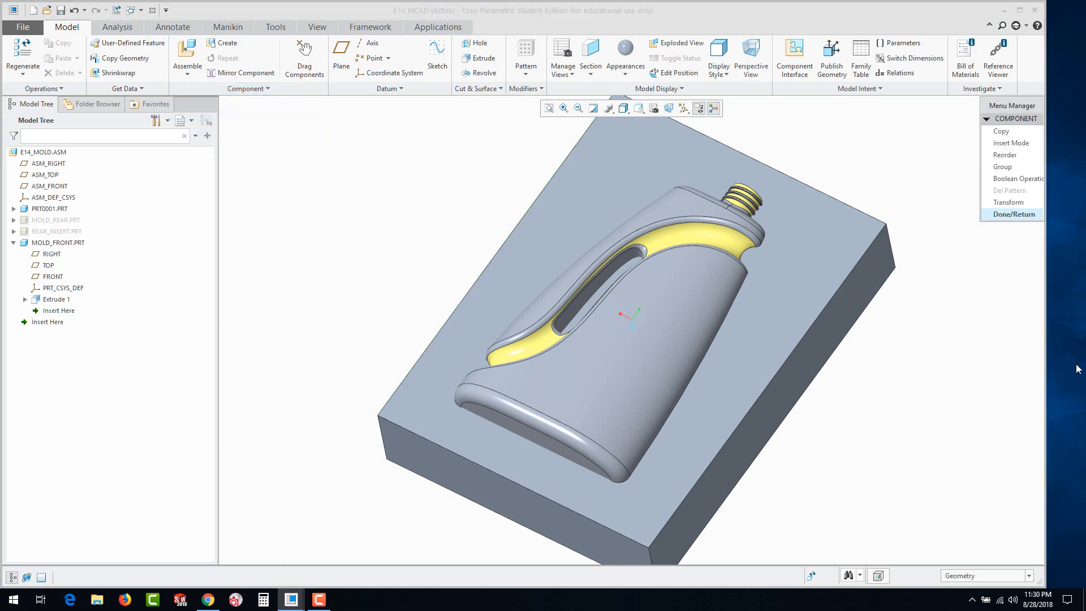
{"action": "left_click", "coordinate": [1022, 186]}
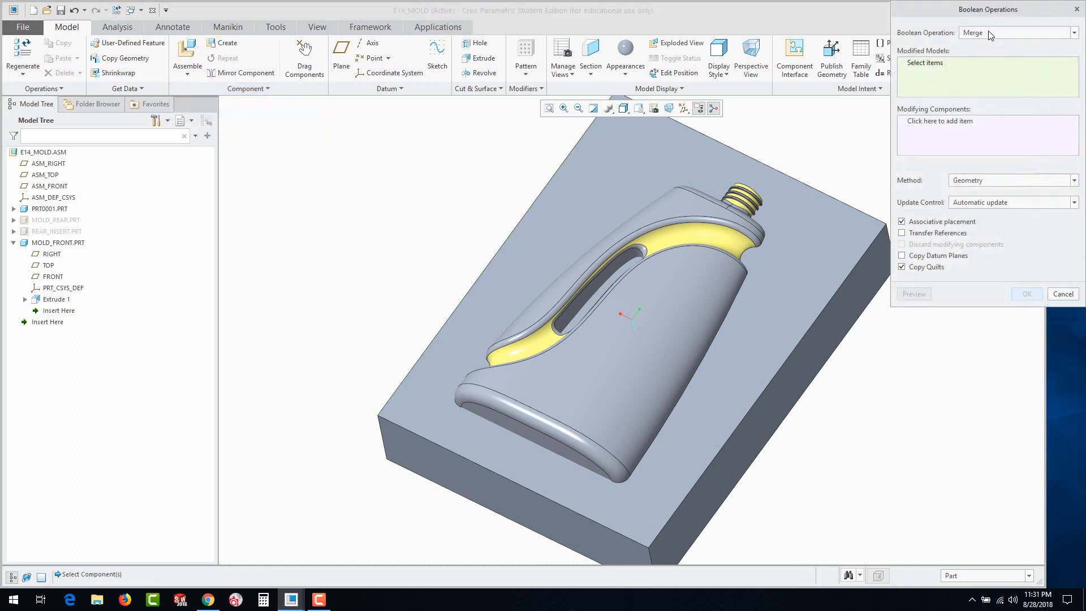
{"action": "left_click", "coordinate": [990, 35]}
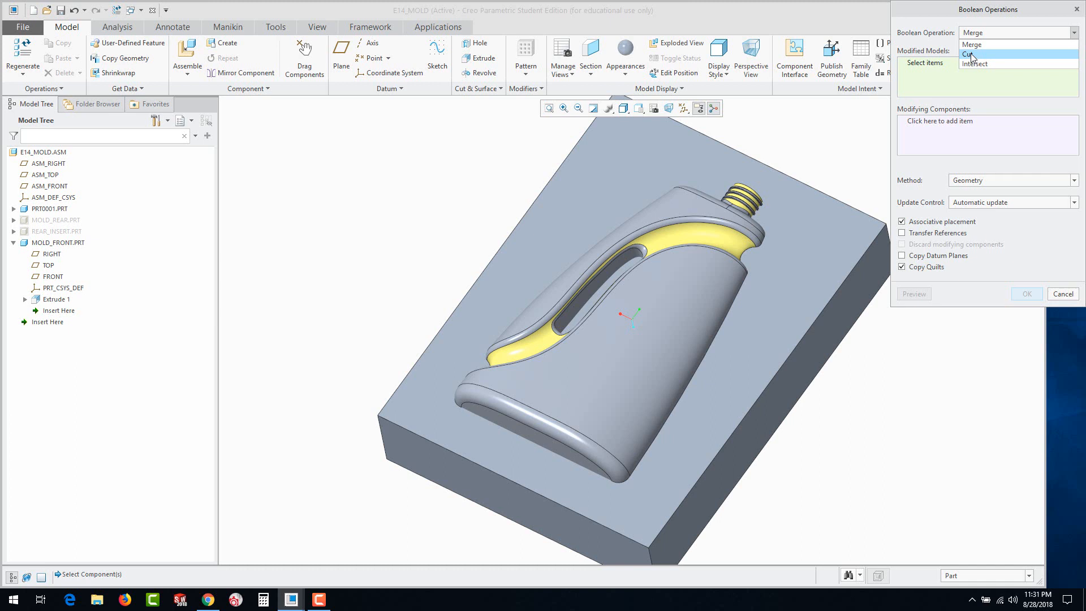
{"action": "left_click", "coordinate": [970, 55]}
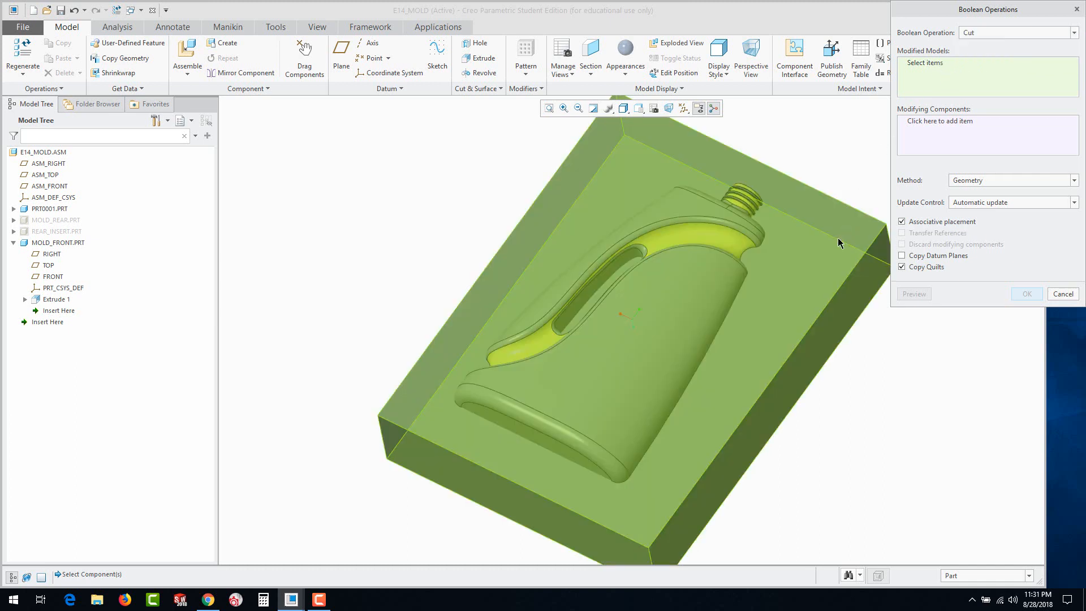
{"action": "left_click", "coordinate": [836, 252]}
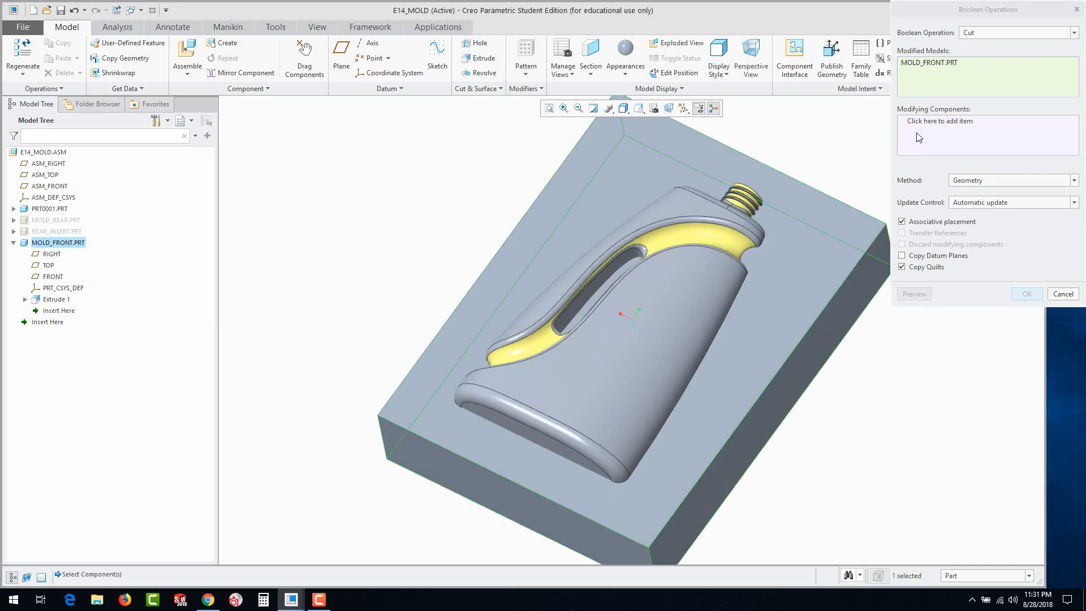
{"action": "left_click", "coordinate": [690, 266]}
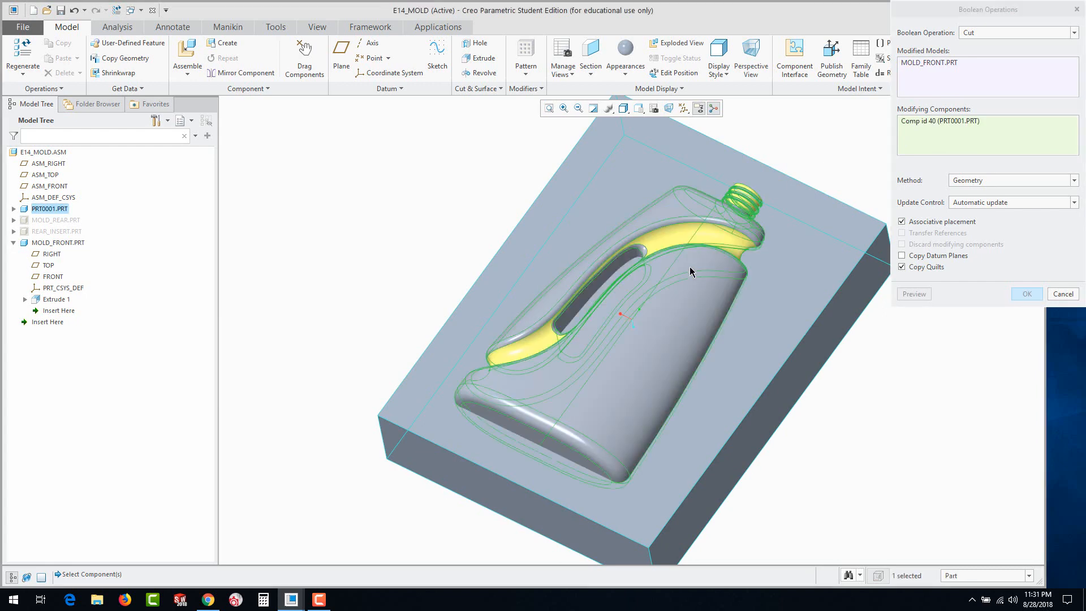
{"action": "left_click", "coordinate": [1027, 294]}
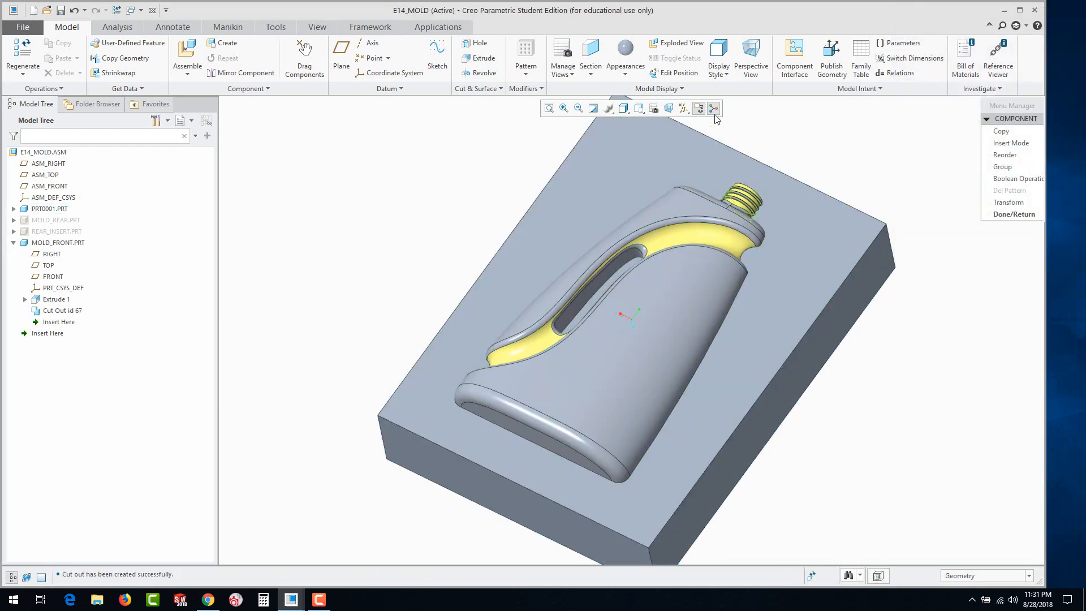
Edit the exploded positions and lift the bottle about 5.53 straight out of the MOLD_FRONT cavity
{"action": "left_click", "coordinate": [661, 74]}
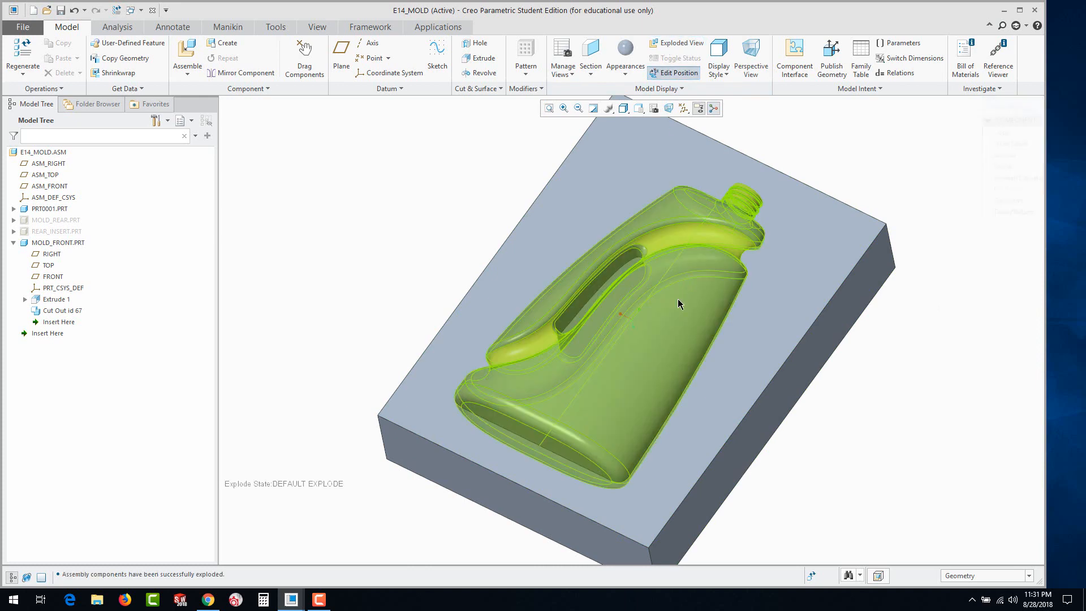
{"action": "left_click", "coordinate": [676, 300]}
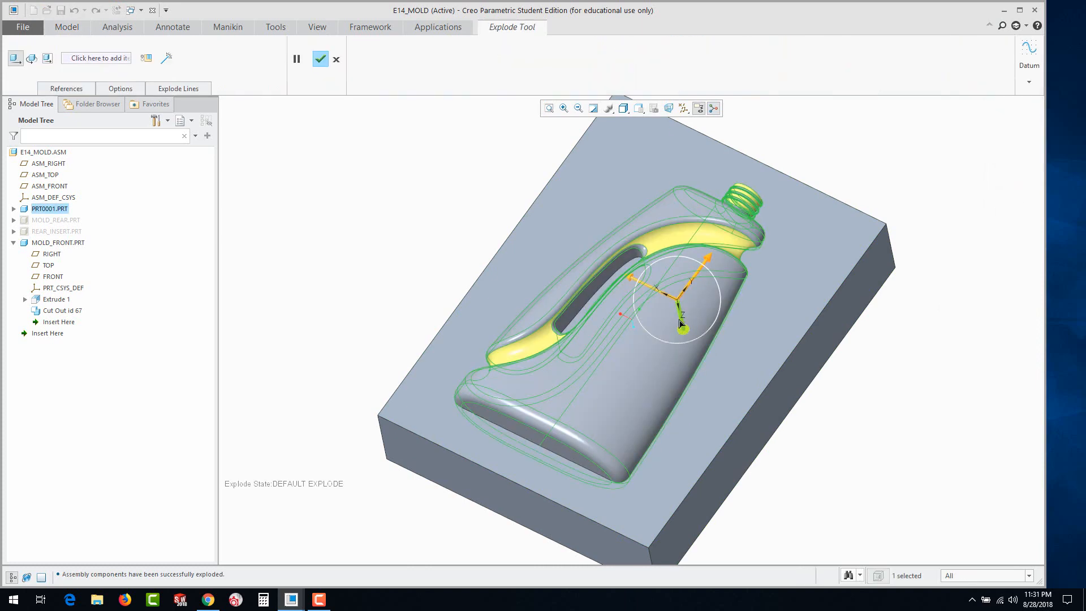
{"action": "mouse_move", "coordinate": [680, 323]}
{"action": "left_mouse_down"}
{"action": "mouse_move", "coordinate": [635, 306]}
{"action": "mouse_move", "coordinate": [693, 332]}
{"action": "left_mouse_up"}
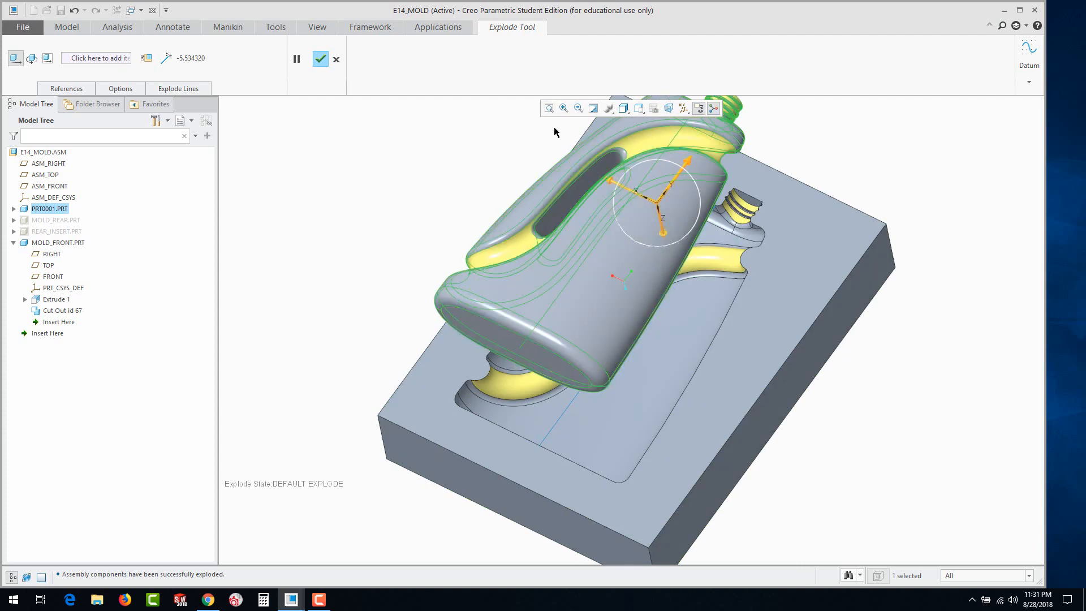
Quit editing the exploded positions, restore all components, and collapse MOLD_FRONT in the model tree
{"action": "left_click", "coordinate": [336, 62]}
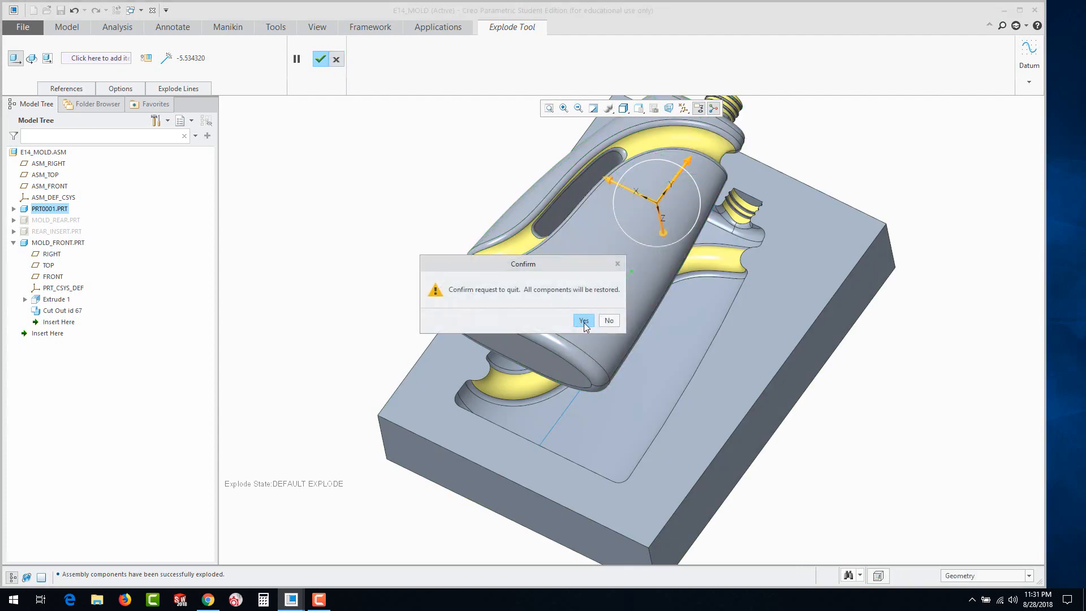
{"action": "left_click", "coordinate": [583, 320]}
{"action": "left_click", "coordinate": [347, 196]}
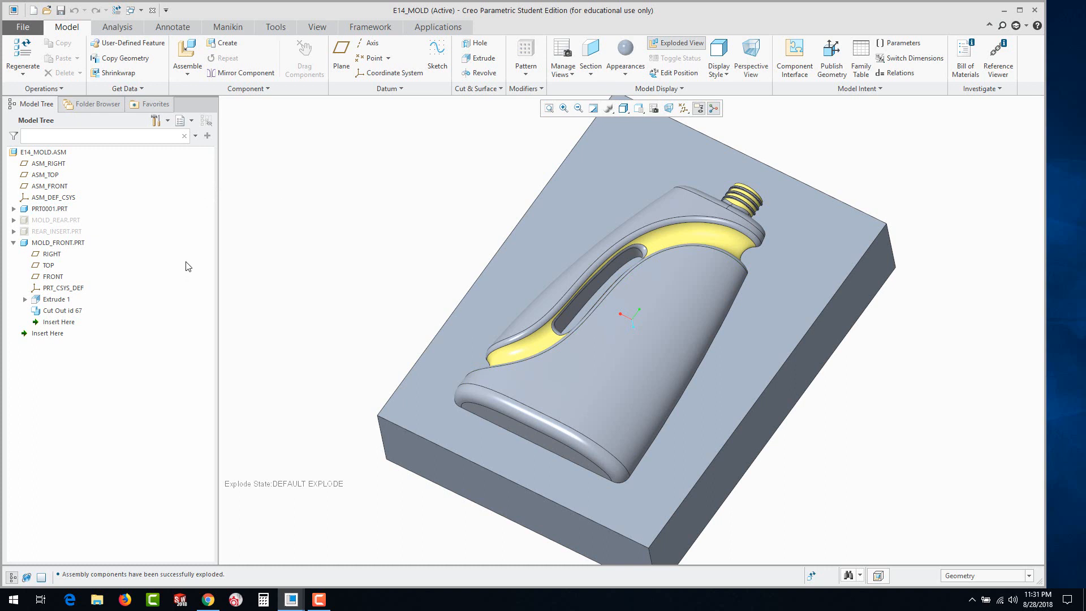
{"action": "left_click", "coordinate": [13, 242]}
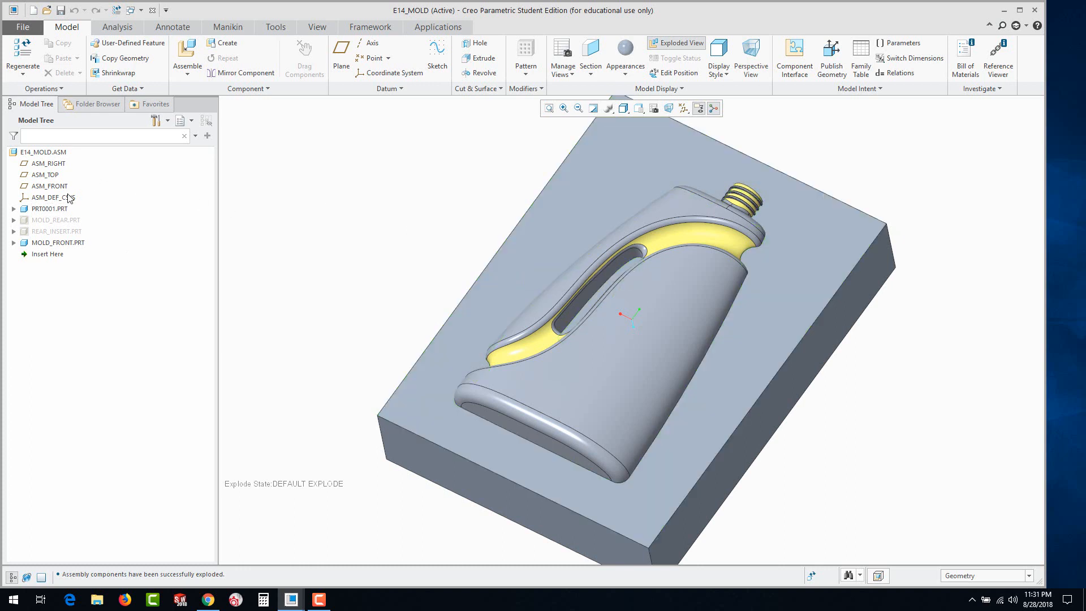
Unexplode the assembly and create a solid part component FRONT_INSERT copied from the existing template inlbs_part_solid.prt
{"action": "left_click", "coordinate": [225, 43]}
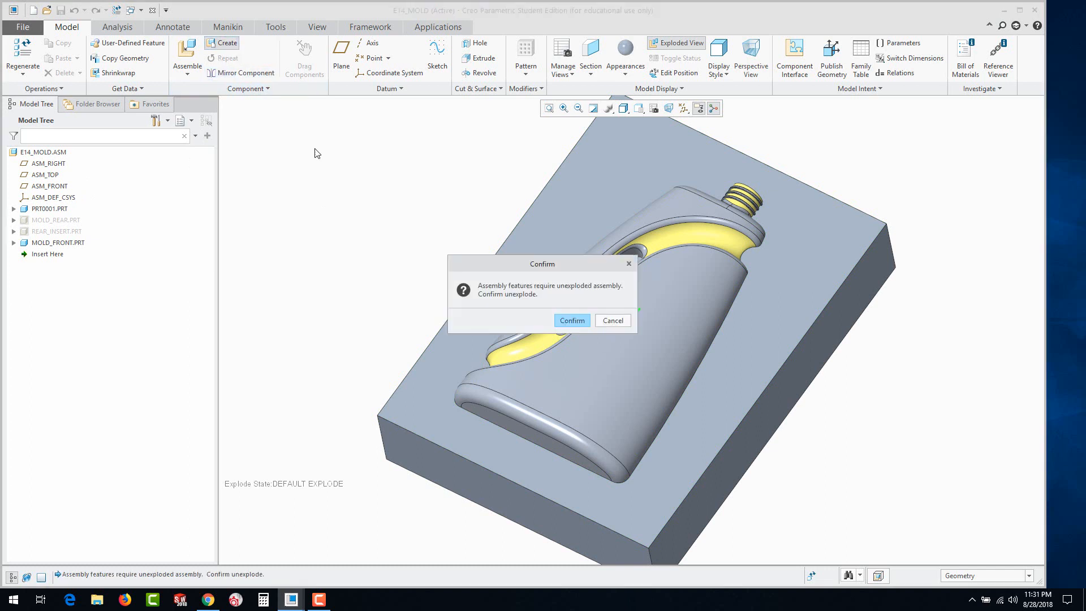
{"action": "left_click", "coordinate": [569, 320]}
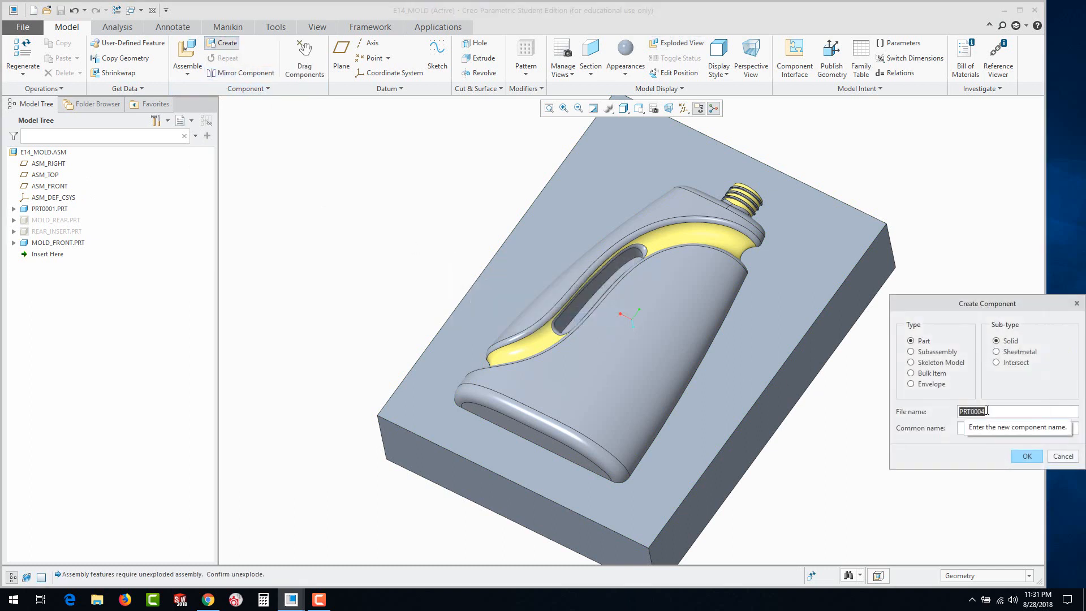
{"action": "type", "text": "FRONT_INSERT"}
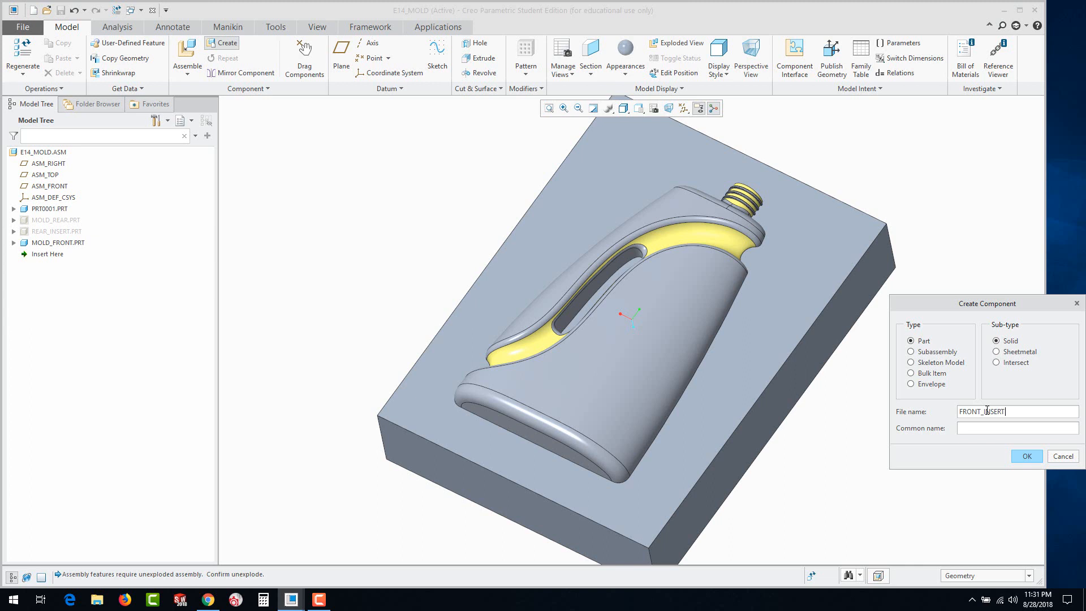
{"action": "left_click", "coordinate": [1024, 457]}
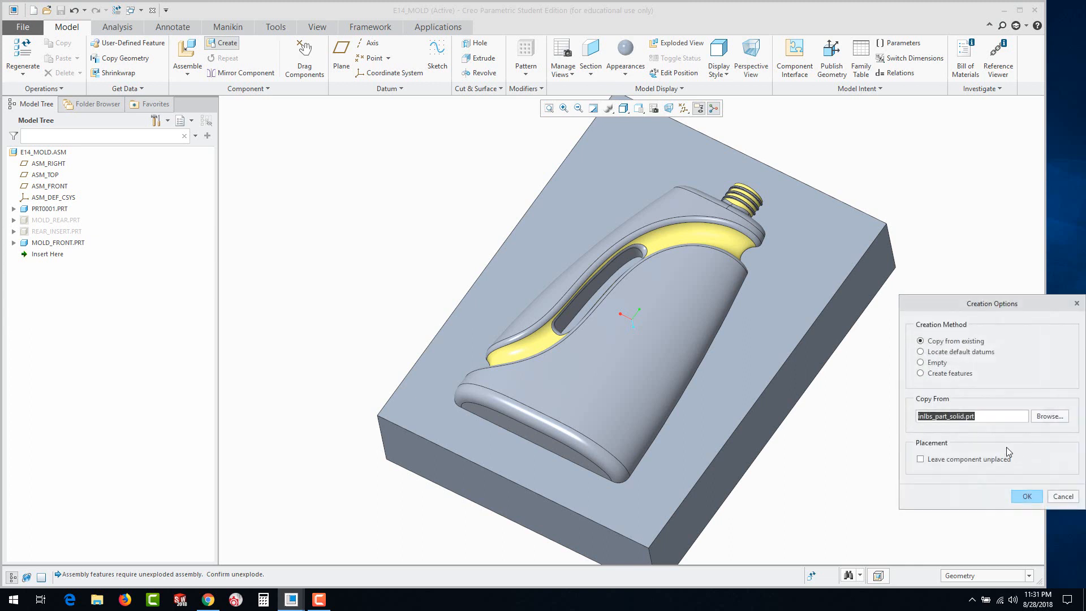
{"action": "left_click", "coordinate": [1026, 496]}
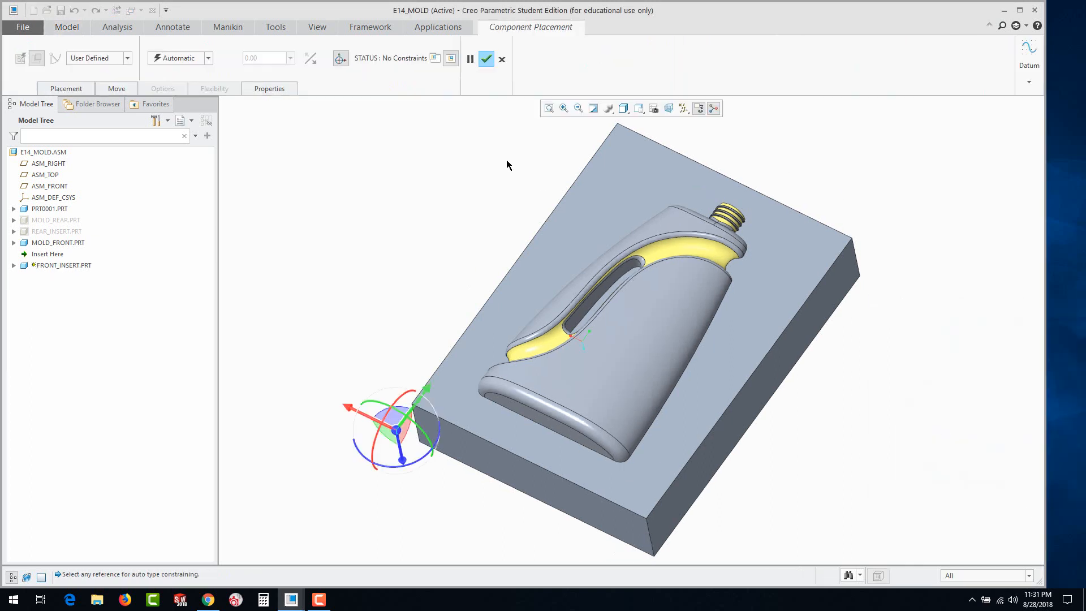
Place FRONT_INSERT in the assembly with a Default constraint
{"action": "left_click", "coordinate": [208, 57]}
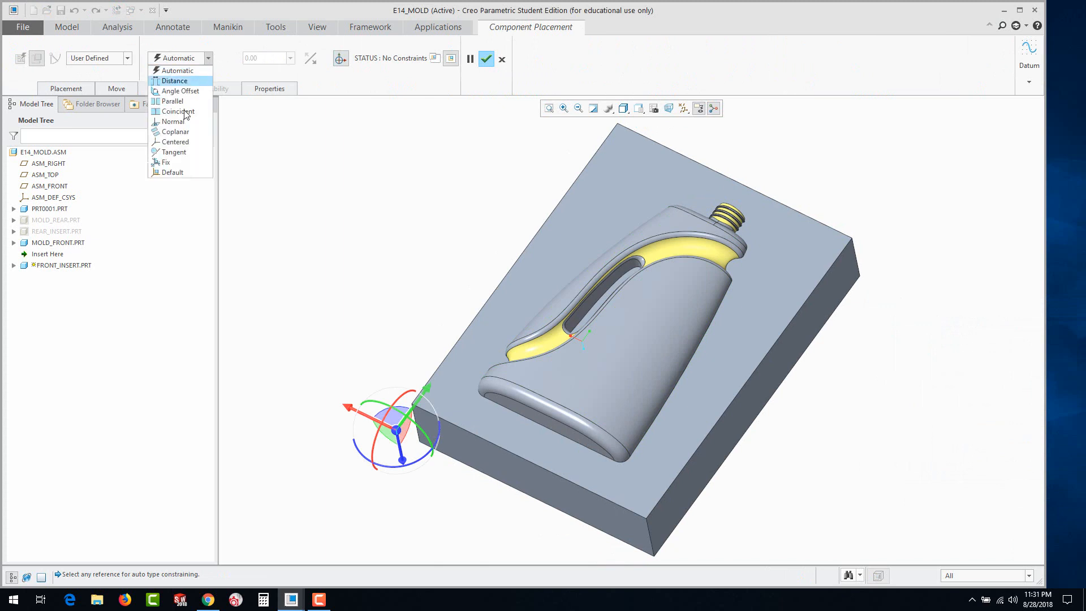
{"action": "left_click", "coordinate": [169, 172]}
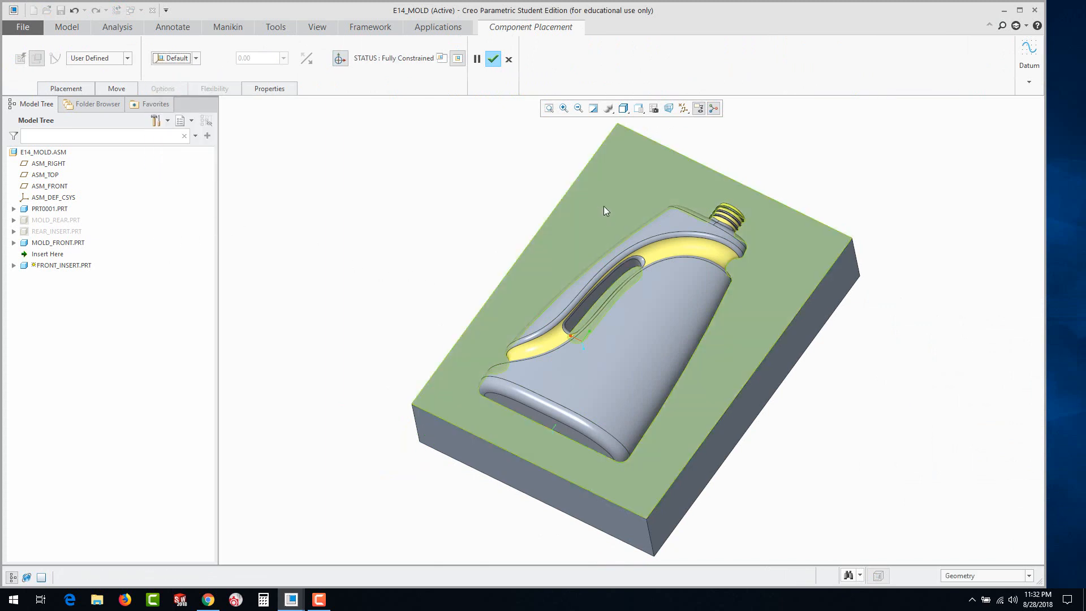
{"action": "left_click", "coordinate": [26, 265]}
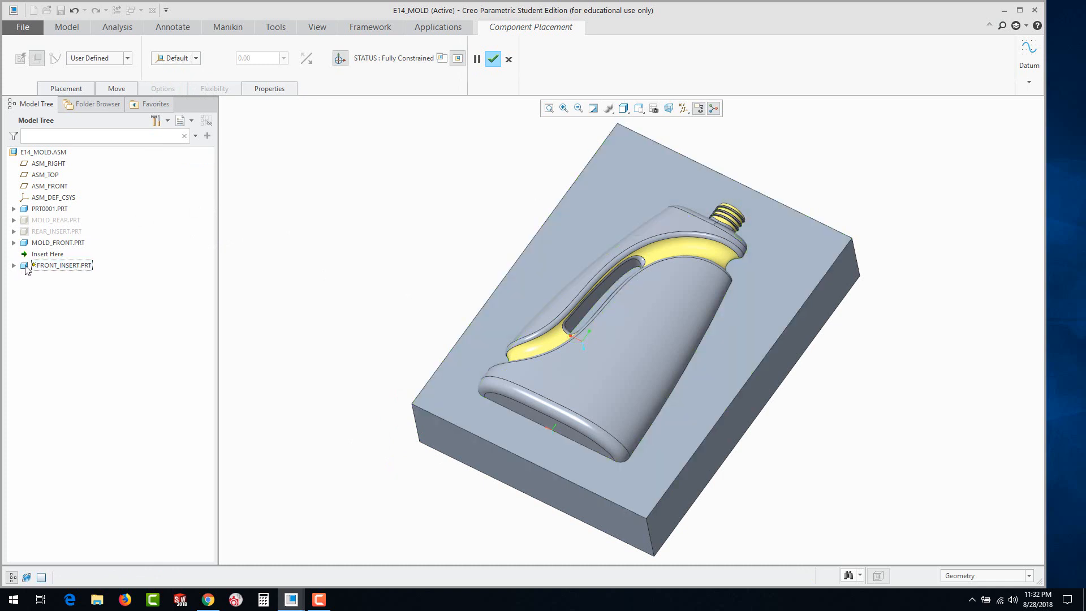
{"action": "left_click", "coordinate": [492, 60]}
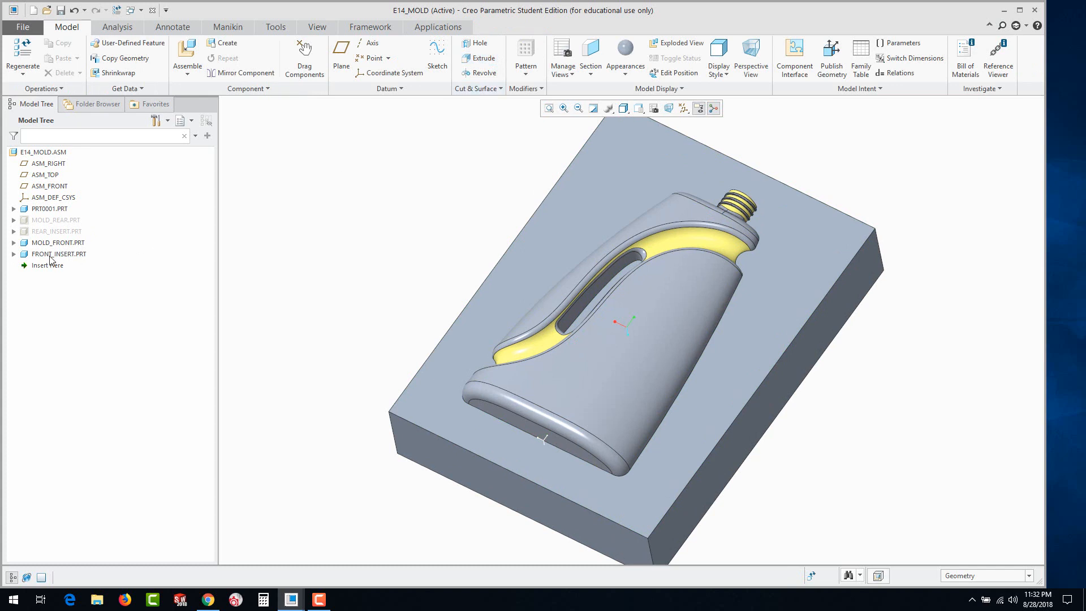
Activate FRONT_INSERT for editing and show the hidden REAR_INSERT part
{"action": "left_click", "coordinate": [26, 257]}
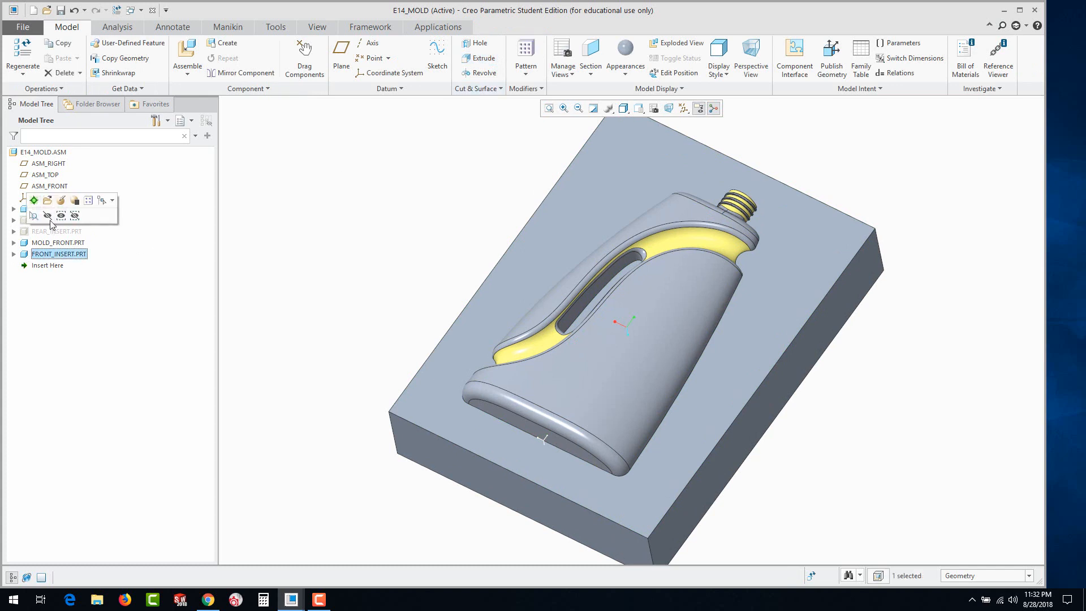
{"action": "left_click", "coordinate": [34, 201]}
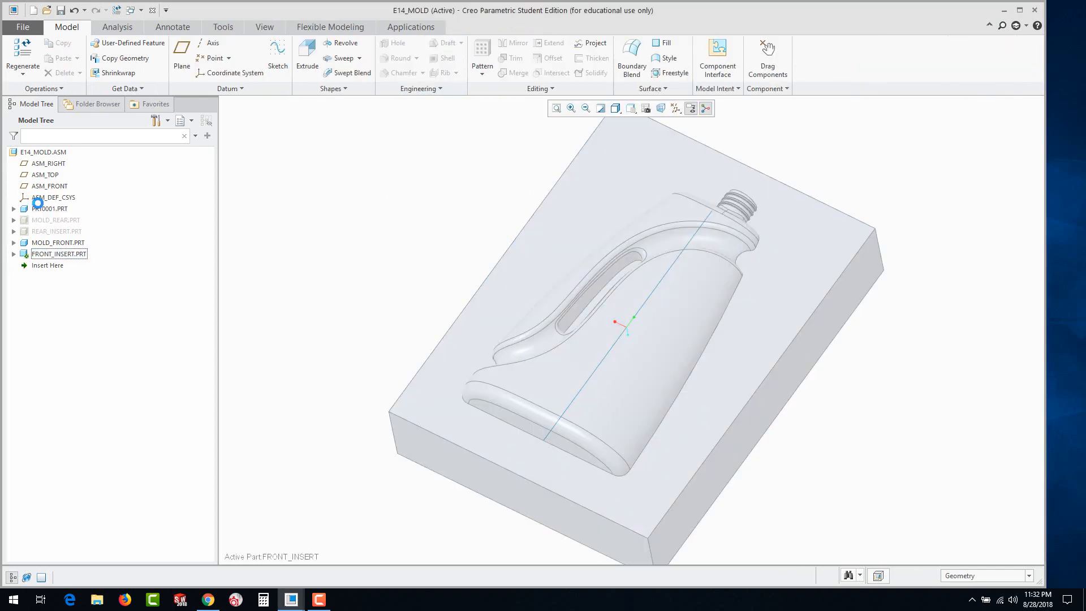
{"action": "left_click", "coordinate": [24, 236]}
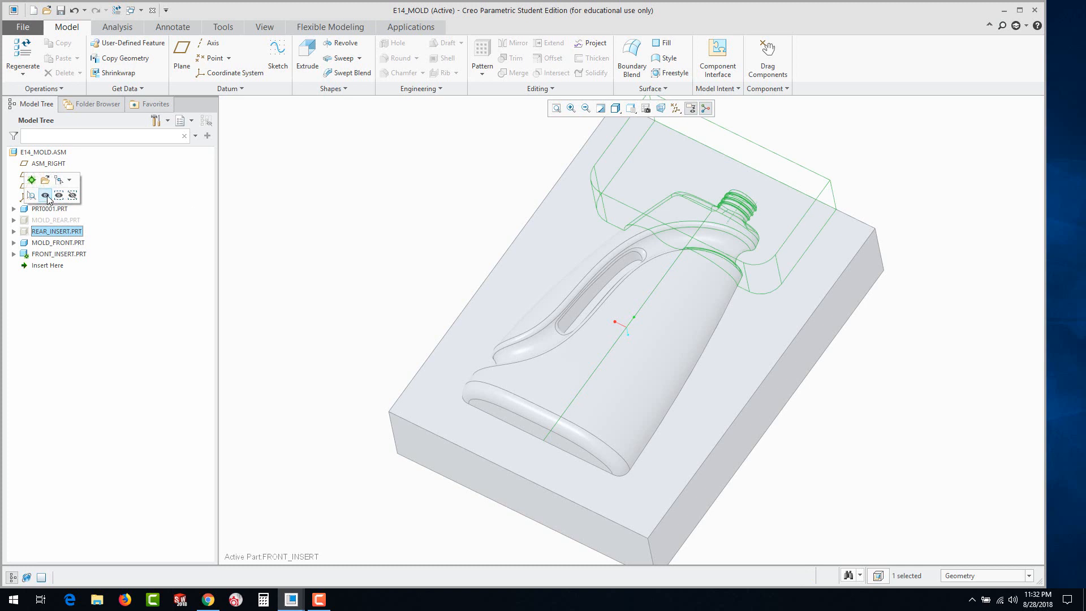
{"action": "left_click", "coordinate": [48, 196]}
{"action": "left_click", "coordinate": [363, 247]}
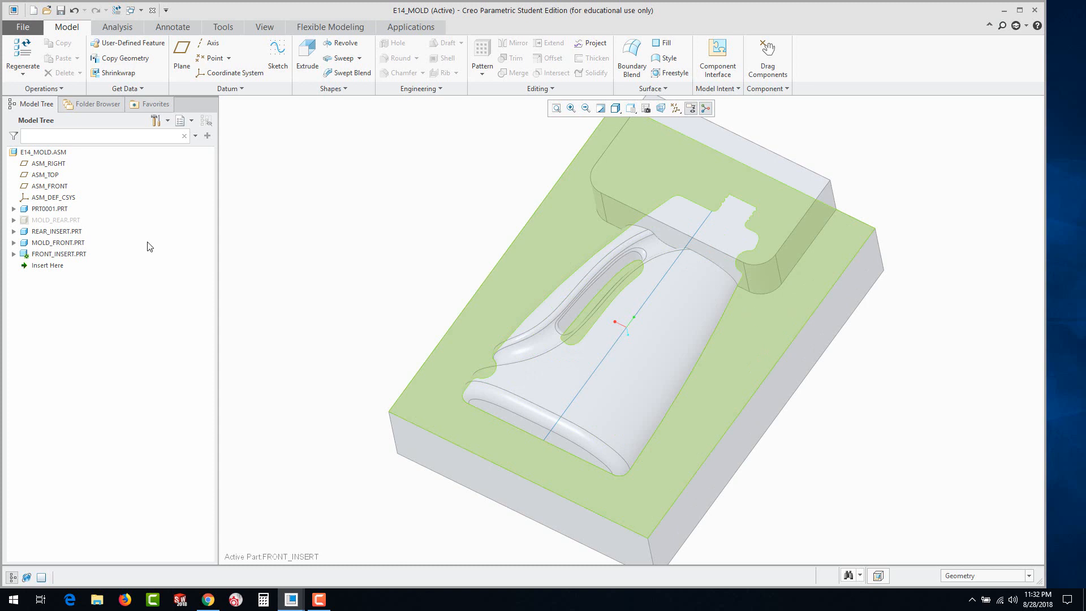
Start an Extrude sketch on FRONT_INSERT's FRONT plane and display the models in wireframe
{"action": "left_click", "coordinate": [14, 254]}
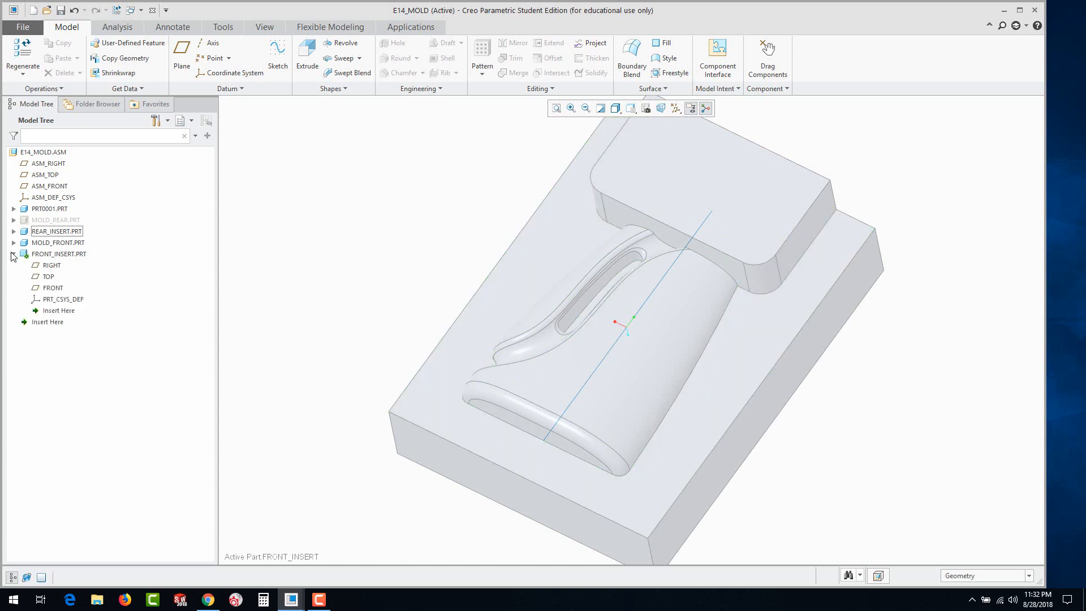
{"action": "left_click", "coordinate": [49, 288]}
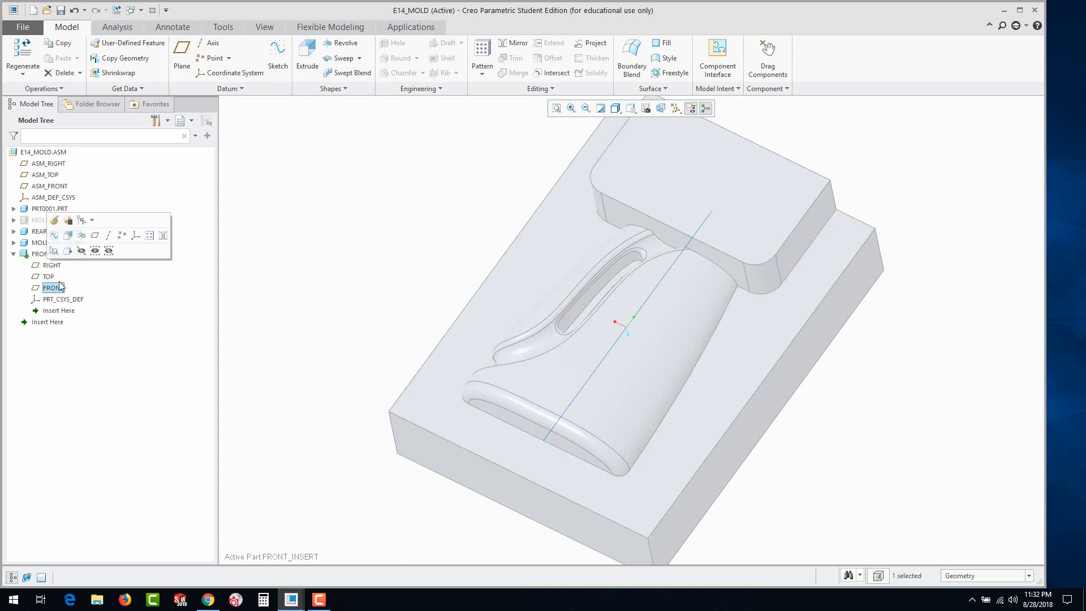
{"action": "left_click", "coordinate": [67, 236]}
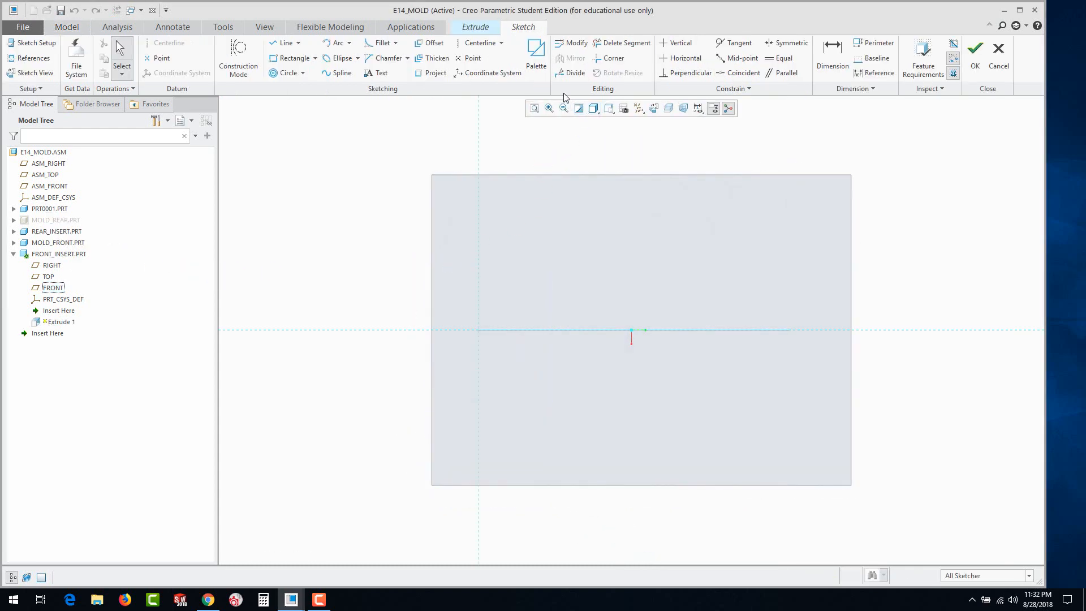
{"action": "left_click", "coordinate": [593, 108]}
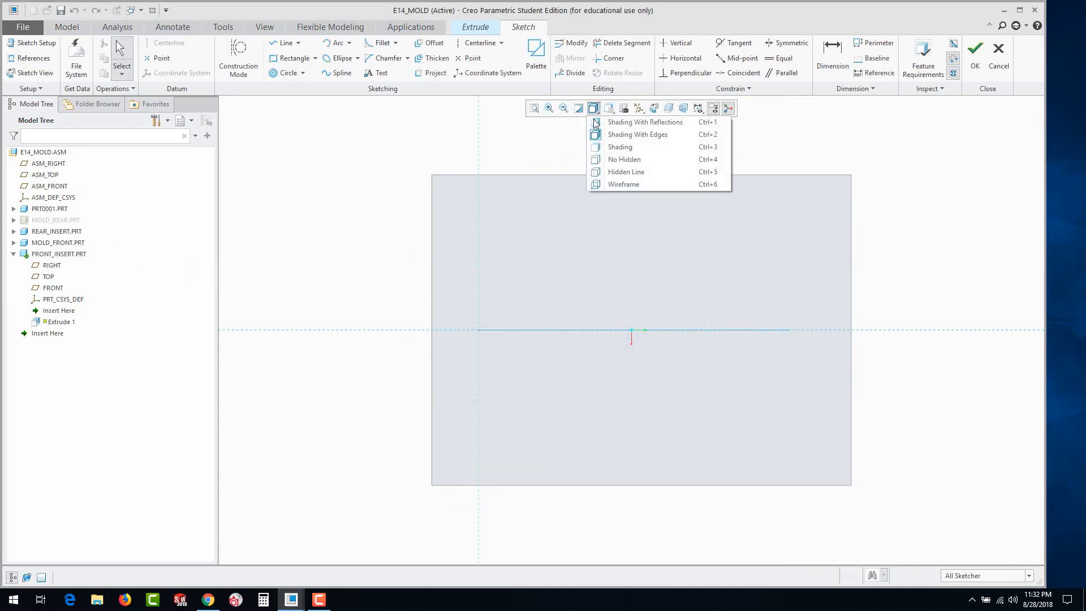
{"action": "left_click", "coordinate": [622, 183]}
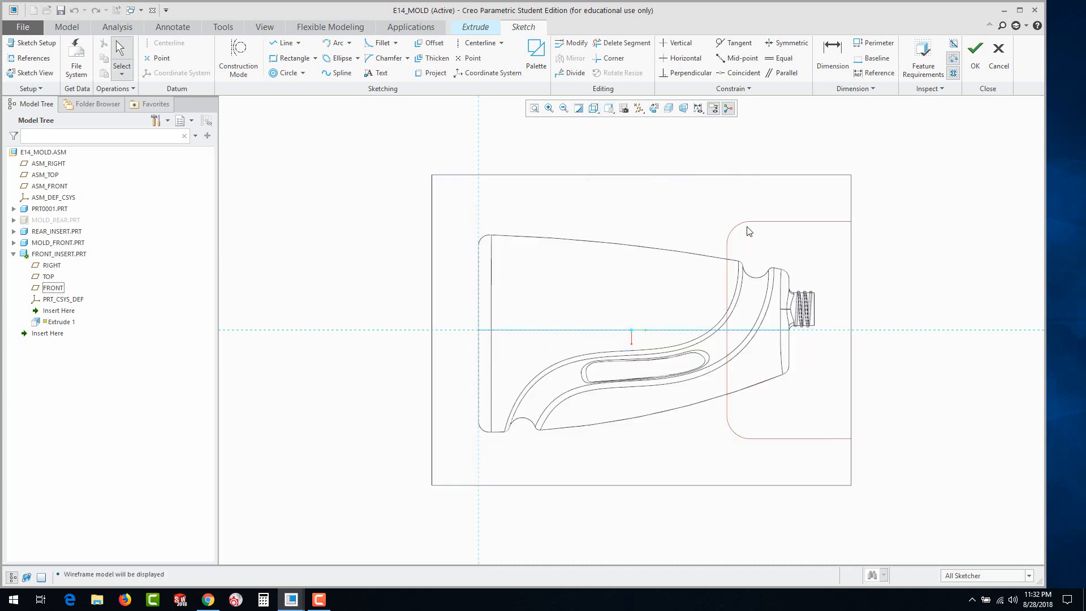
Project REAR_INSERT's two long straight edges and its two rounded corners into the sketch
{"action": "left_click", "coordinate": [431, 73]}
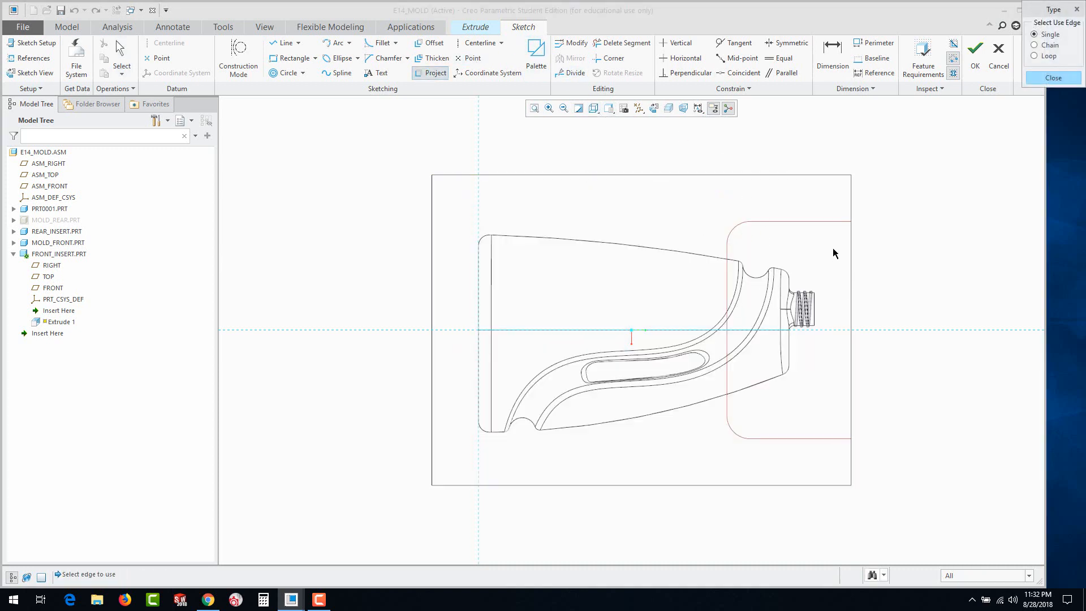
{"action": "left_click", "coordinate": [806, 226]}
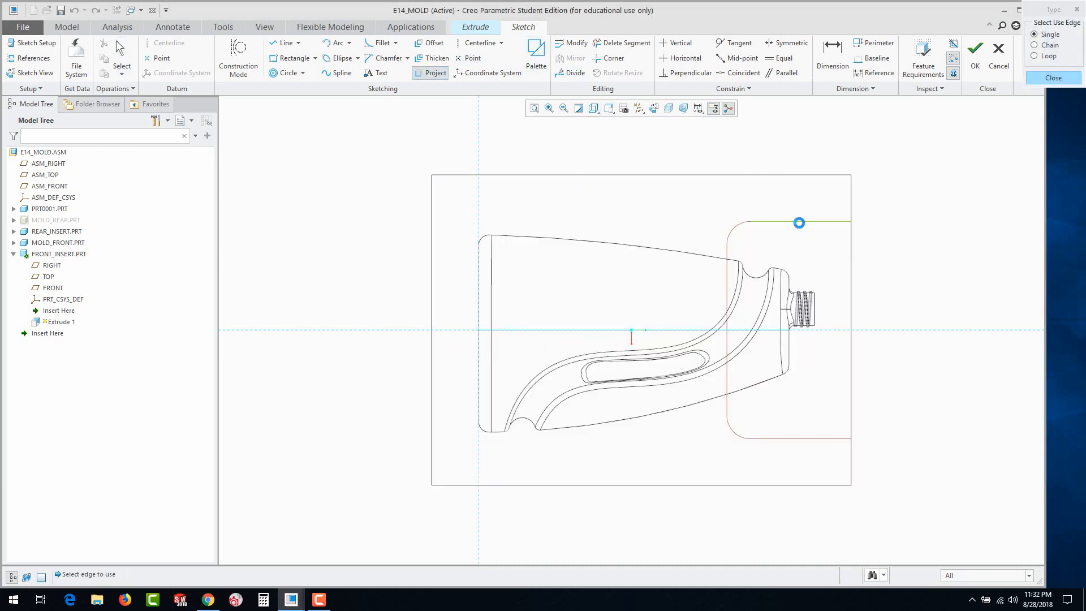
{"action": "left_click", "coordinate": [733, 232]}
{"action": "left_click", "coordinate": [731, 432]}
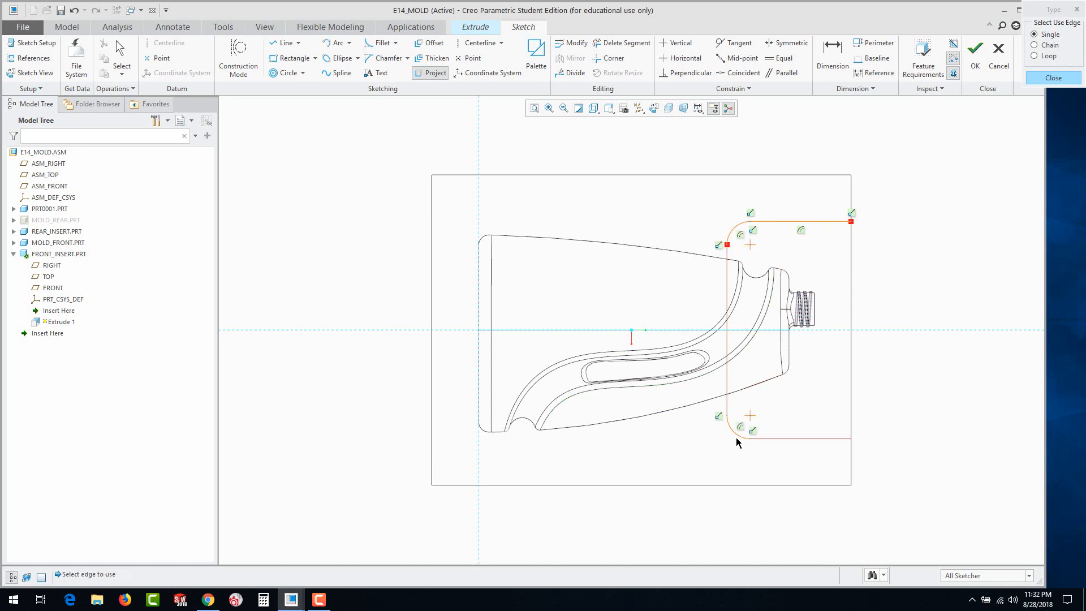
{"action": "left_click", "coordinate": [797, 439]}
{"action": "left_click", "coordinate": [1052, 80]}
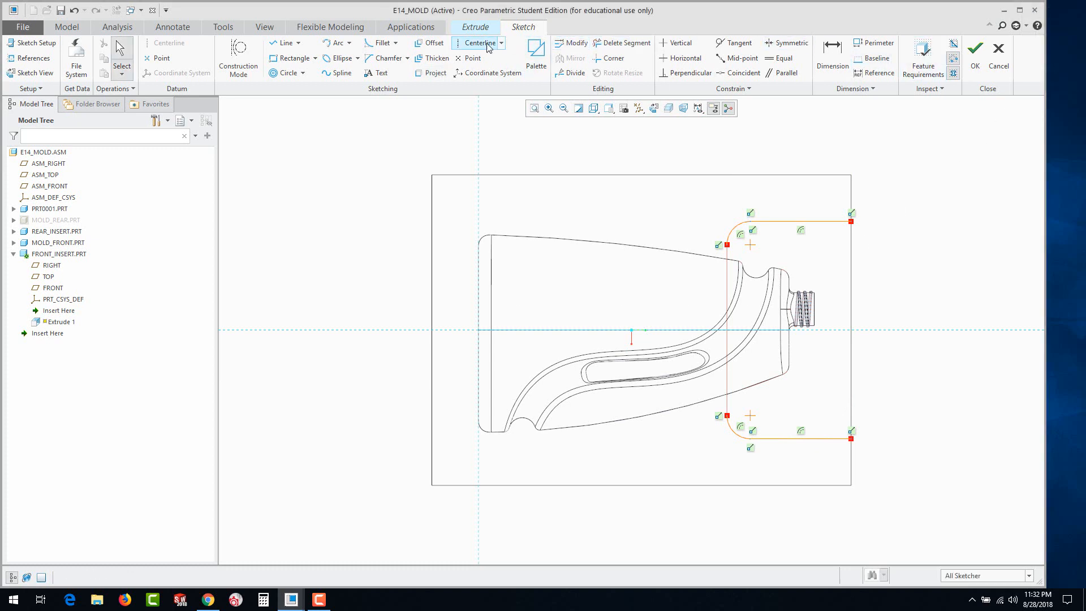
Close the projected insert outline with one line between the corner arcs and another along the mold's neck-side edge
{"action": "left_click", "coordinate": [283, 43]}
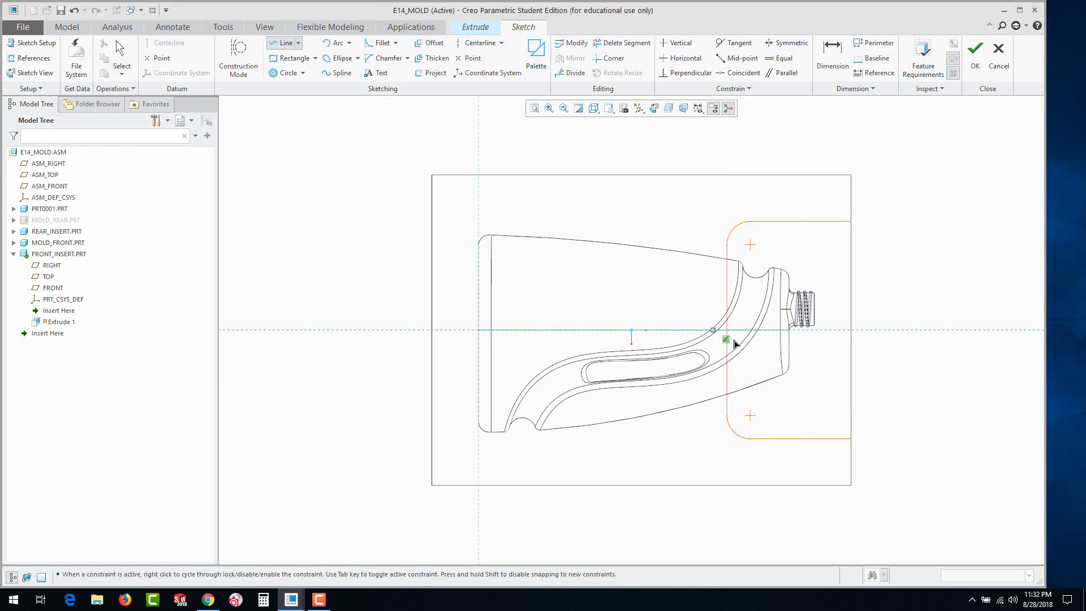
{"action": "left_click", "coordinate": [727, 416]}
{"action": "middle_click", "coordinate": [807, 402]}
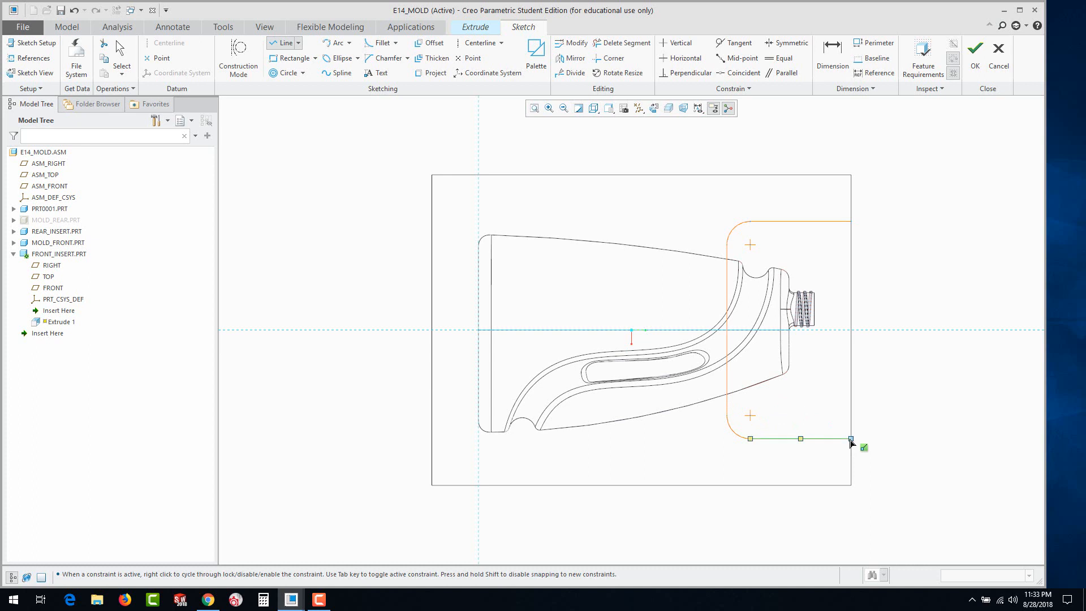
{"action": "left_click", "coordinate": [851, 438]}
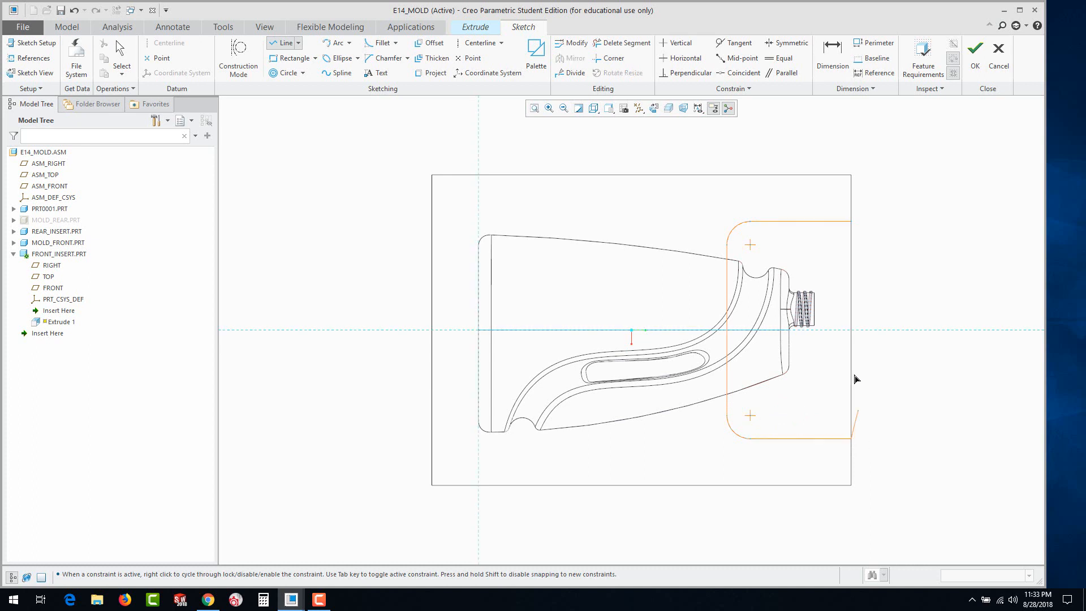
{"action": "left_click", "coordinate": [851, 222]}
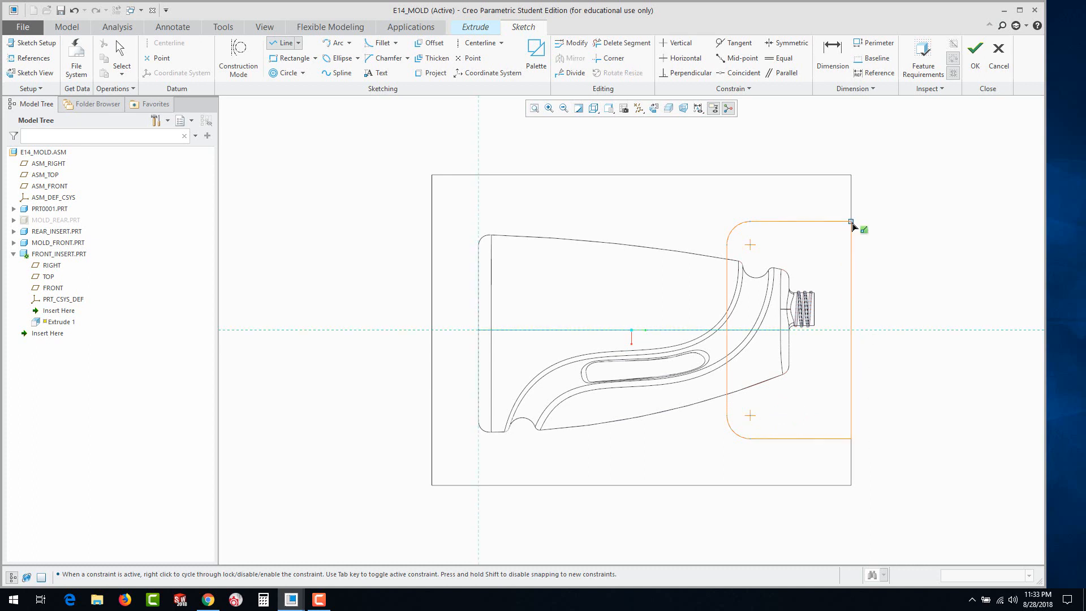
{"action": "middle_click", "coordinate": [926, 311]}
{"action": "middle_click", "coordinate": [921, 377]}
{"action": "mouse_move", "coordinate": [920, 399]}
{"action": "middle_mouse_down"}
{"action": "mouse_move", "coordinate": [907, 347]}
{"action": "mouse_move", "coordinate": [945, 339]}
{"action": "mouse_move", "coordinate": [945, 354]}
{"action": "mouse_move", "coordinate": [927, 291]}
{"action": "mouse_move", "coordinate": [943, 315]}
{"action": "mouse_move", "coordinate": [934, 336]}
{"action": "mouse_move", "coordinate": [782, 257]}
{"action": "mouse_move", "coordinate": [788, 271]}
{"action": "middle_mouse_up"}
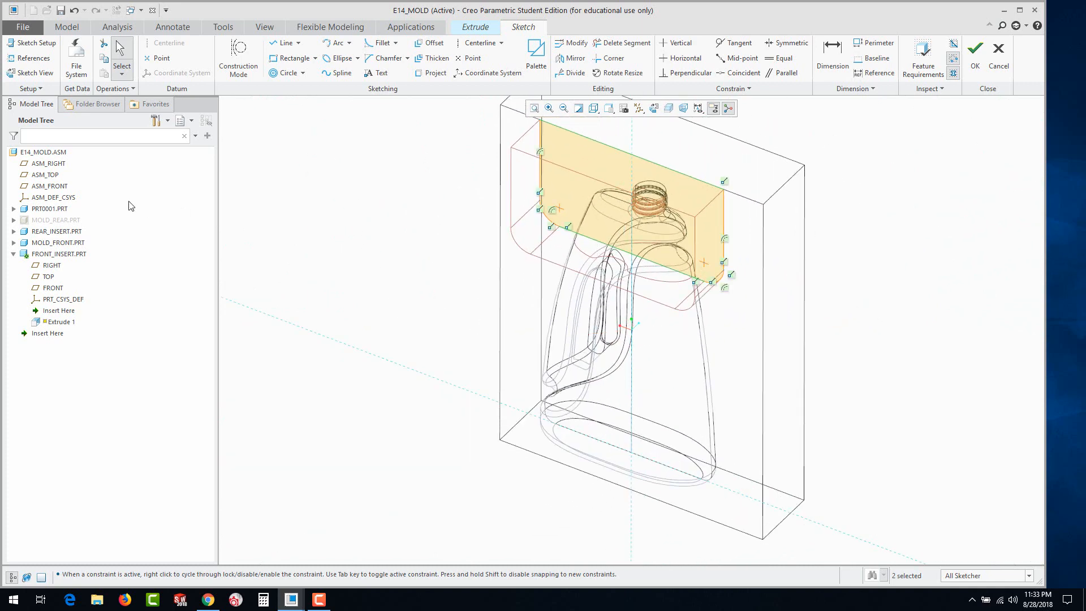
{"action": "left_click", "coordinate": [33, 231]}
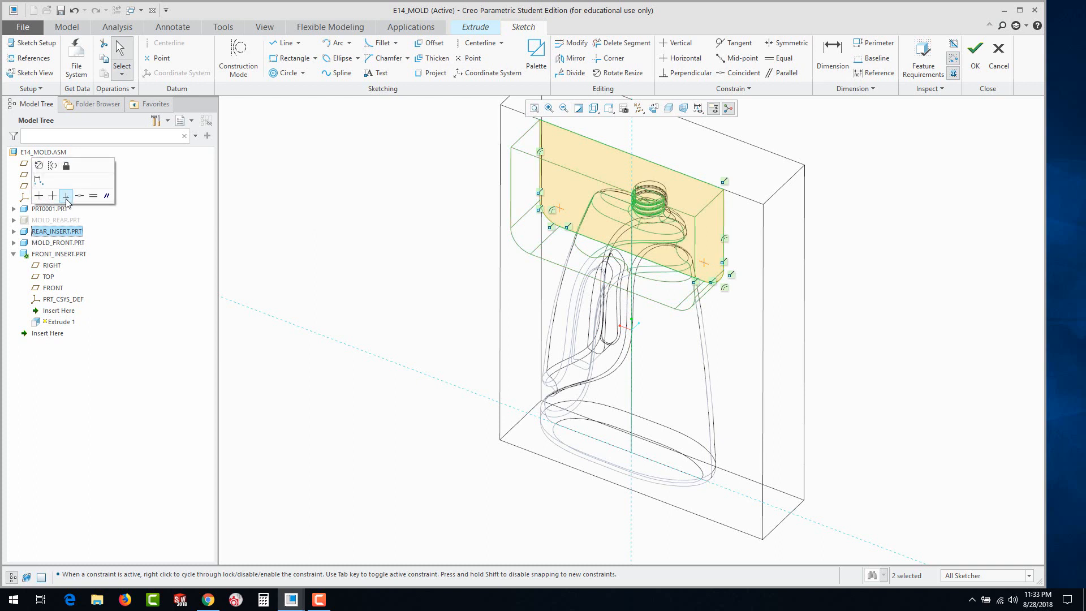
{"action": "left_click", "coordinate": [295, 289]}
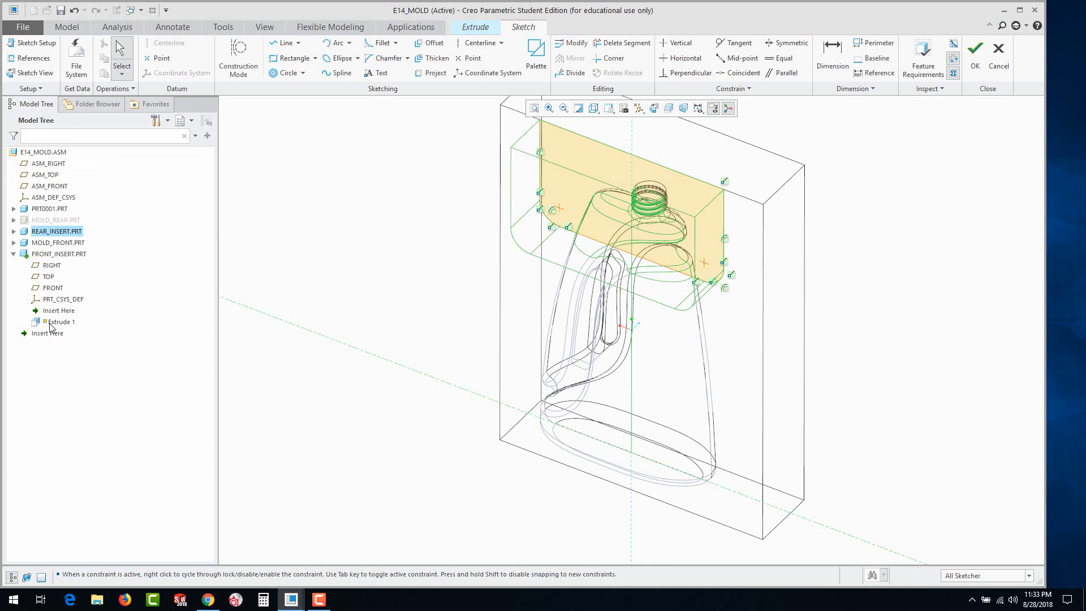
{"action": "left_click", "coordinate": [475, 29]}
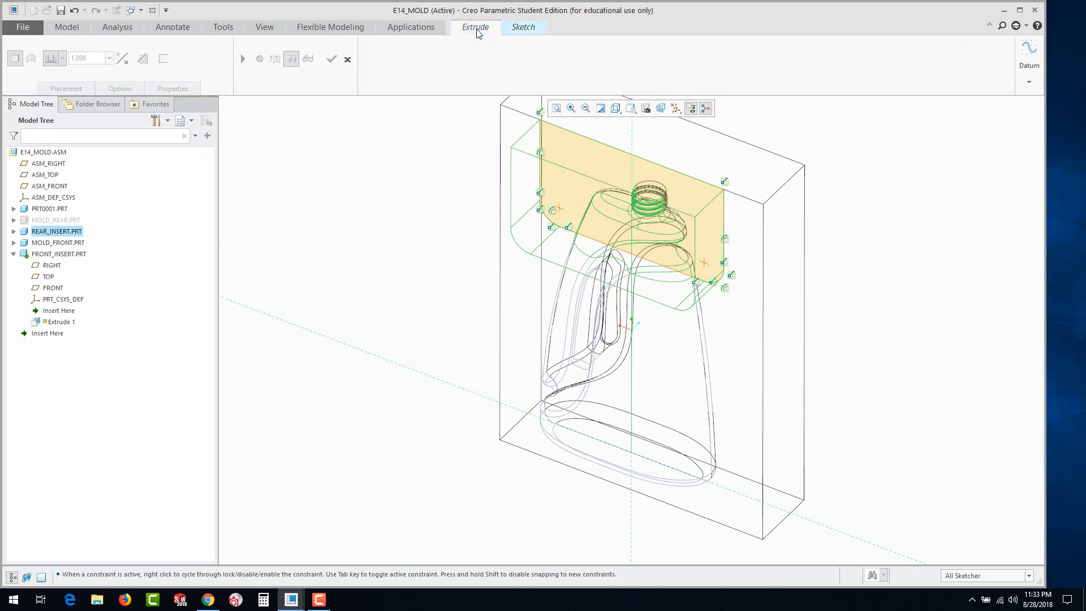
{"action": "mouse_move", "coordinate": [362, 209]}
{"action": "middle_mouse_down"}
{"action": "mouse_move", "coordinate": [341, 240]}
{"action": "mouse_move", "coordinate": [368, 230]}
{"action": "middle_mouse_up"}
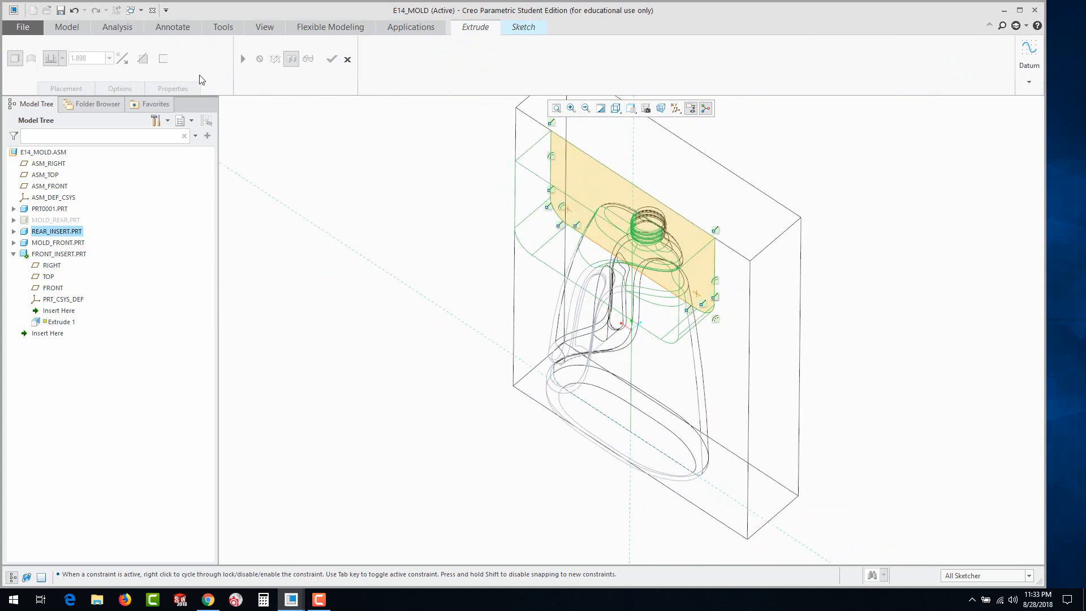
Accept the closed insert sketch as the section of the FRONT_INSERT extrusion
{"action": "left_click", "coordinate": [523, 28]}
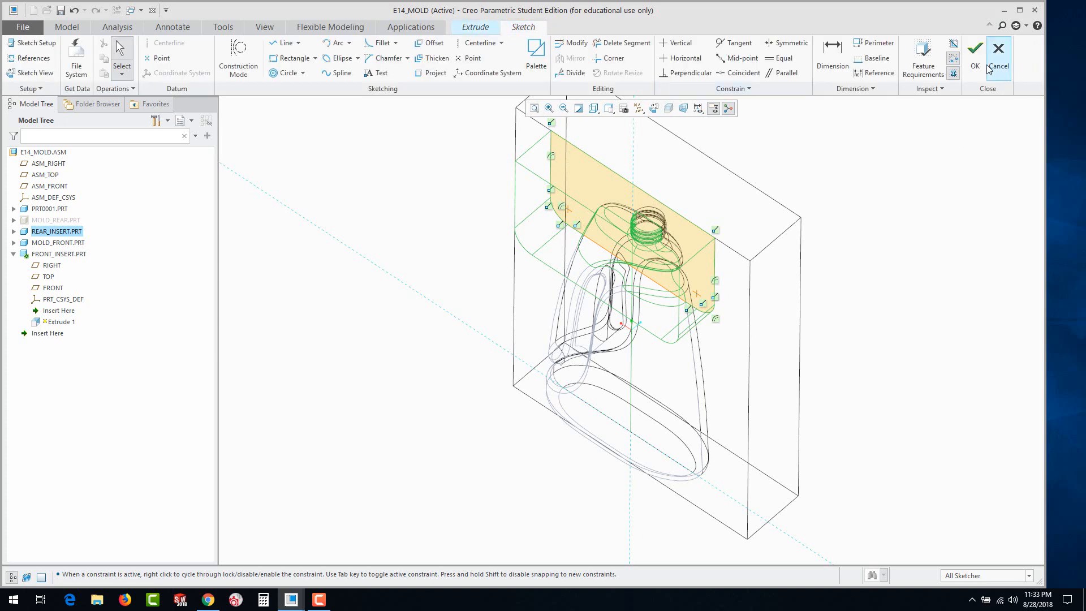
{"action": "left_click", "coordinate": [970, 51]}
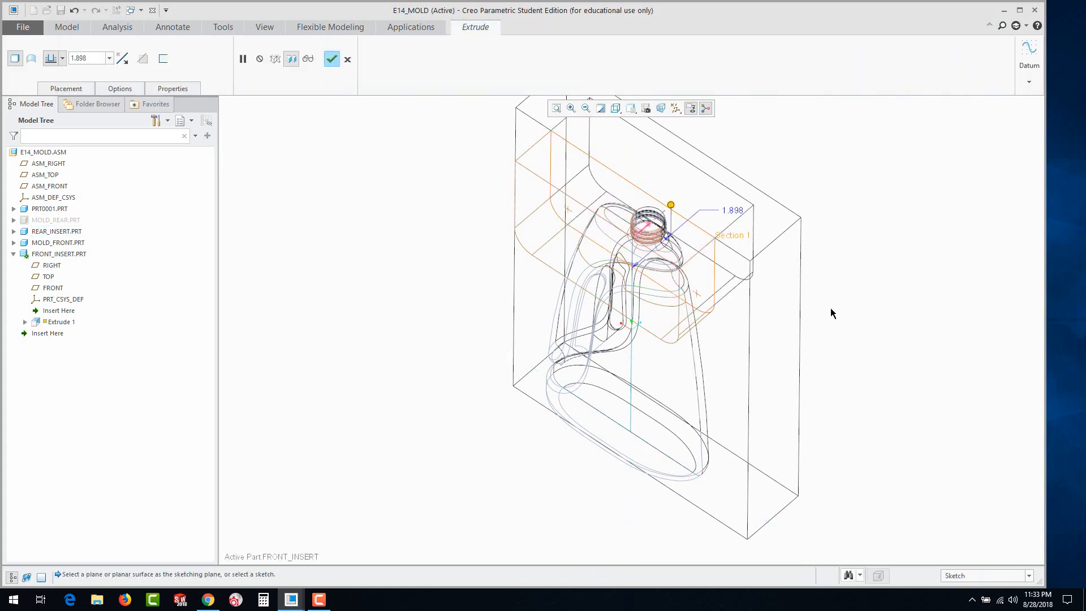
{"action": "middle_click_drag", "start_coordinate": [830, 309], "coordinate": [812, 287]}
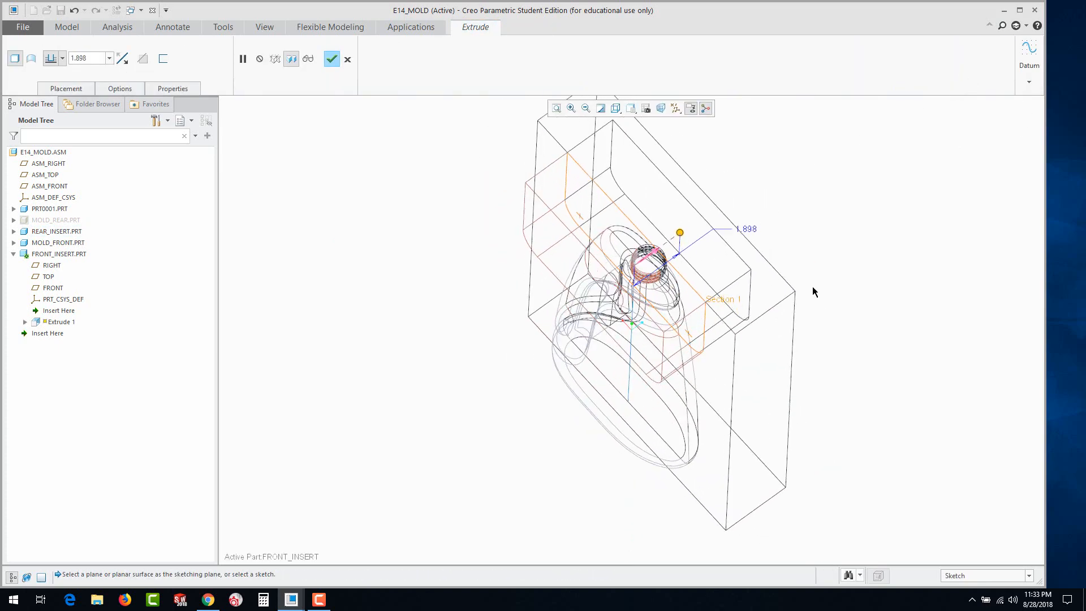
Set the FRONT_INSERT extrusion depth to 2 and display the models shaded with edges
{"action": "double_click", "coordinate": [747, 227]}
{"action": "type", "text": "2"}
{"action": "key", "text": "Return"}
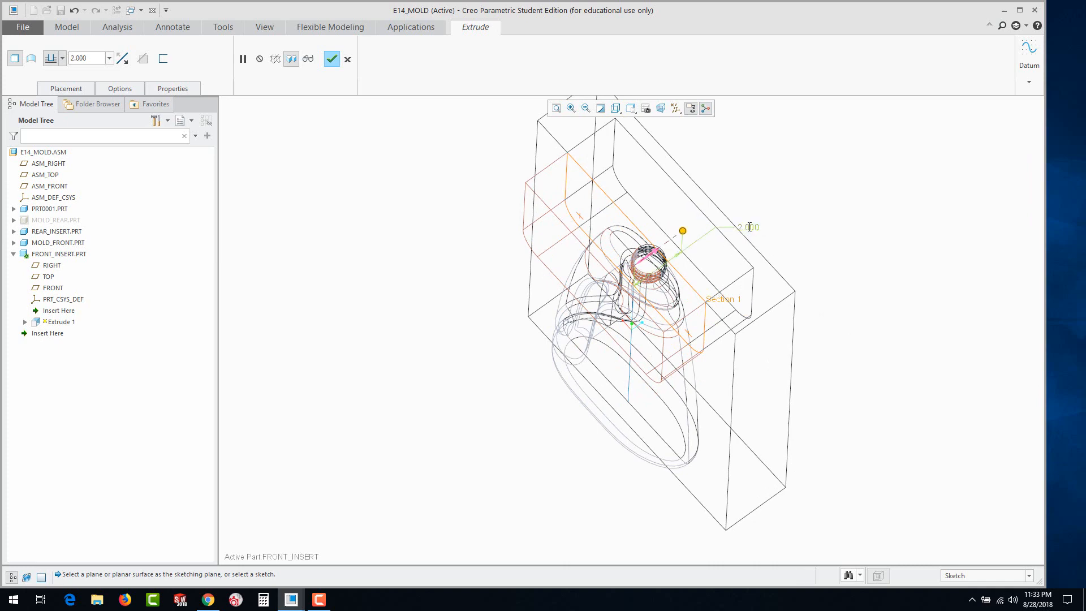
{"action": "mouse_move", "coordinate": [801, 252]}
{"action": "middle_mouse_down"}
{"action": "mouse_move", "coordinate": [773, 225]}
{"action": "mouse_move", "coordinate": [790, 240]}
{"action": "middle_mouse_up"}
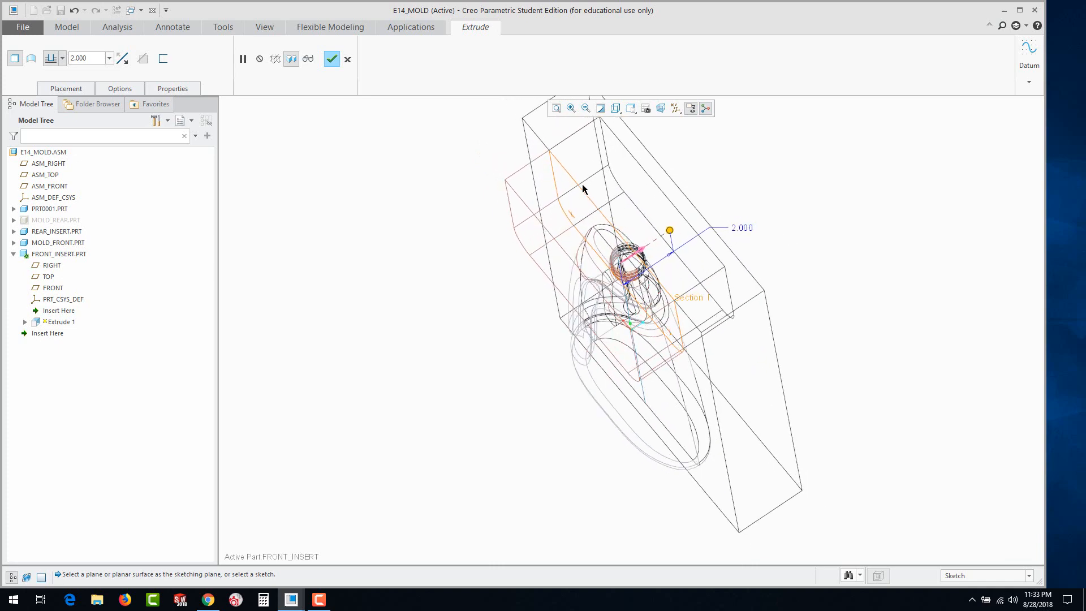
{"action": "left_click", "coordinate": [616, 109]}
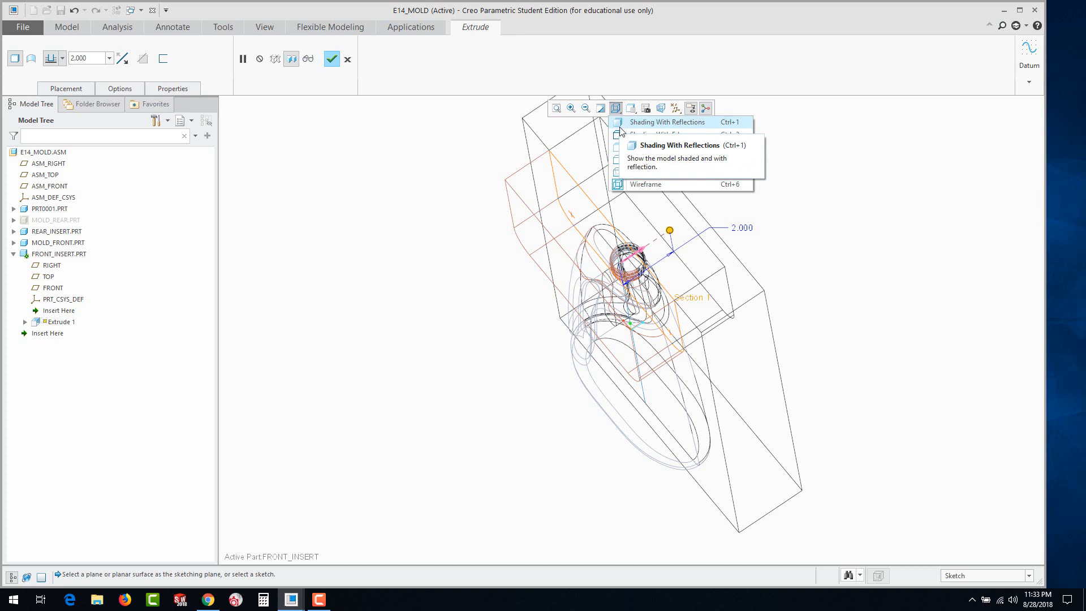
{"action": "left_click", "coordinate": [622, 135]}
{"action": "mouse_move", "coordinate": [475, 322]}
{"action": "middle_mouse_down"}
{"action": "mouse_move", "coordinate": [485, 303]}
{"action": "mouse_move", "coordinate": [460, 337]}
{"action": "mouse_move", "coordinate": [470, 331]}
{"action": "middle_mouse_up"}
Try a depth of 1.5 for the FRONT_INSERT extrusion and restore it to 2
{"action": "double_click", "coordinate": [750, 232]}
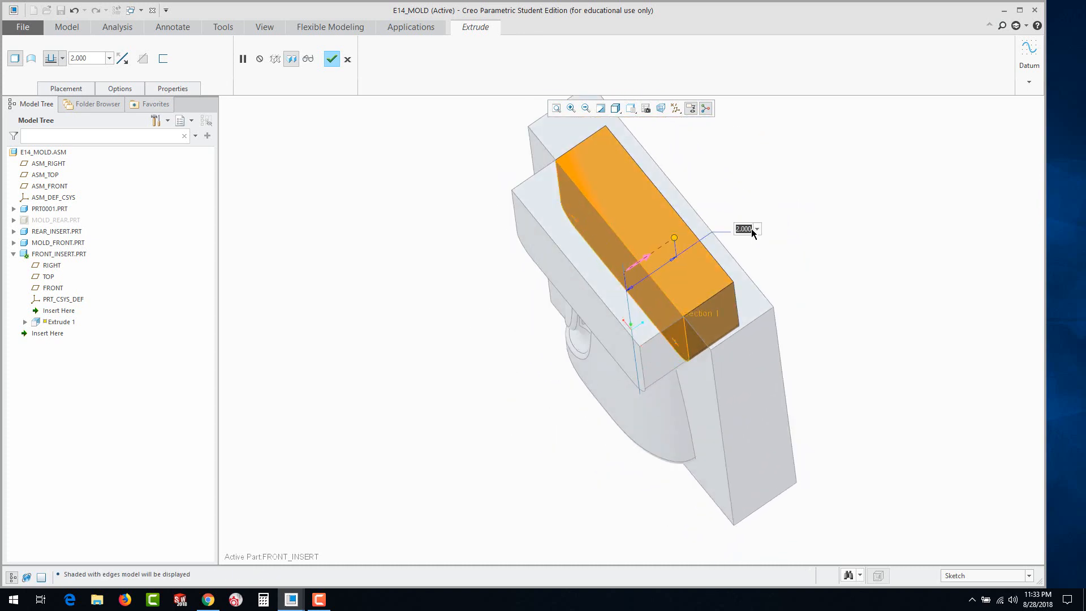
{"action": "type", "text": "1.5"}
{"action": "key", "text": "Return"}
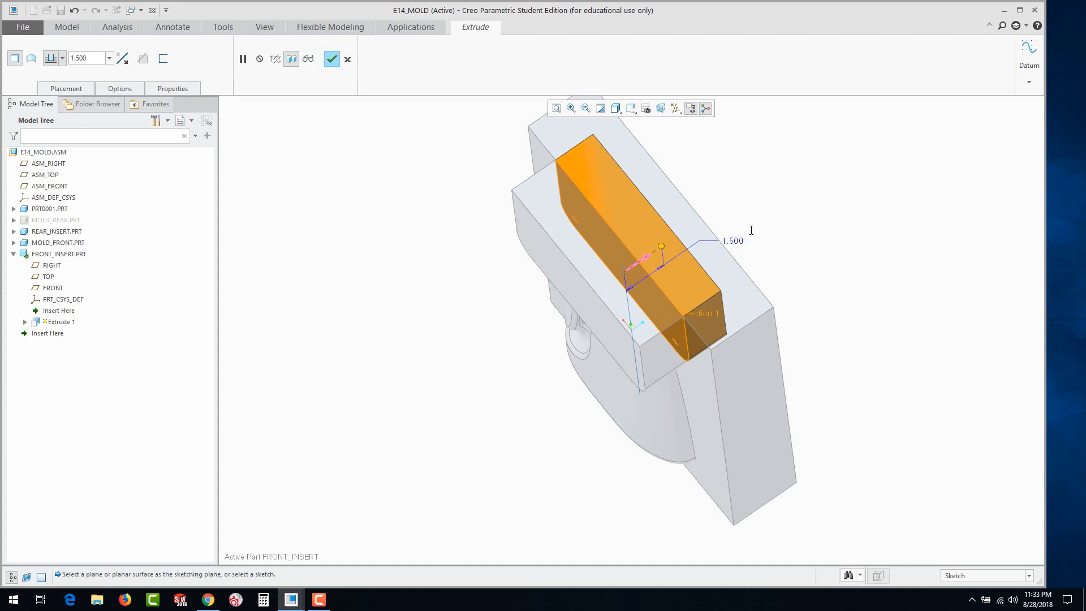
{"action": "middle_click_drag", "start_coordinate": [752, 290], "coordinate": [740, 260]}
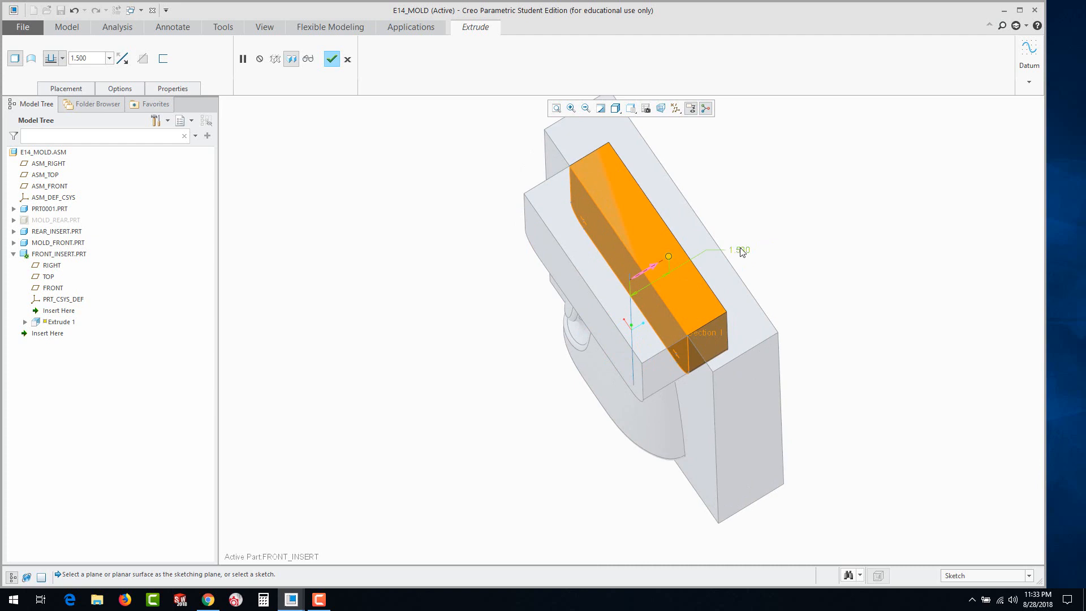
{"action": "double_click", "coordinate": [741, 251]}
{"action": "type", "text": "2"}
{"action": "key", "text": "Return"}
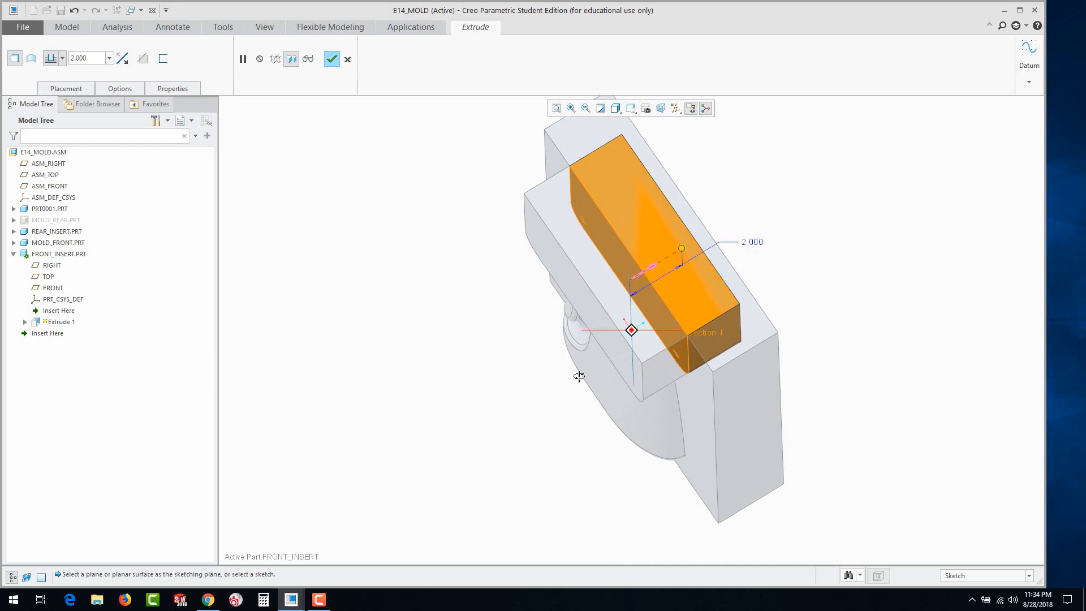
Hide REAR_INSERT and accept the FRONT_INSERT extrusion
{"action": "middle_click_drag", "start_coordinate": [579, 376], "coordinate": [605, 400]}
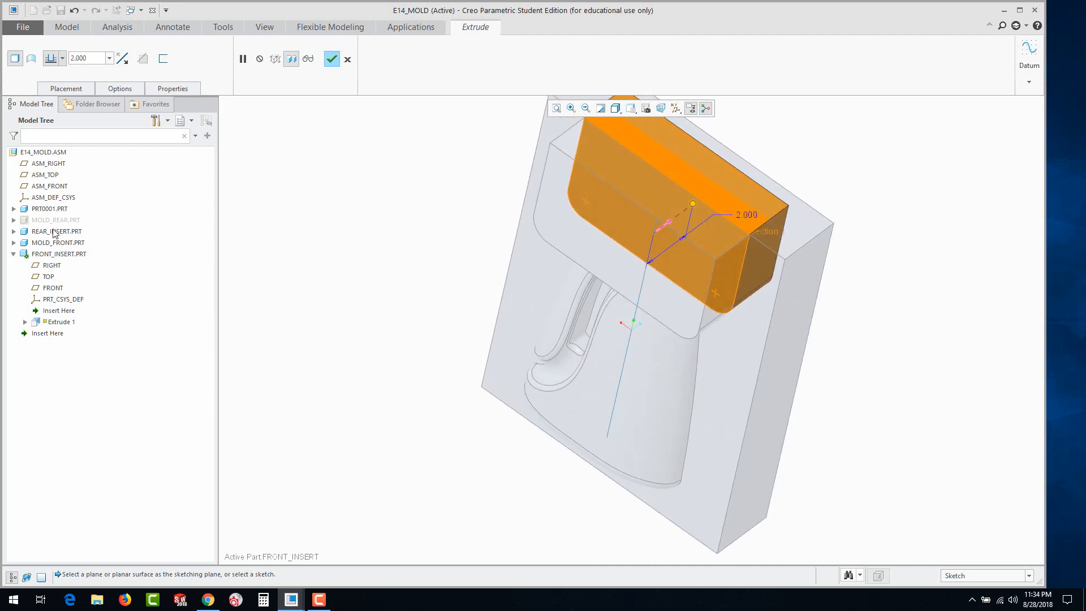
{"action": "left_click", "coordinate": [39, 234]}
{"action": "right_click", "coordinate": [40, 233]}
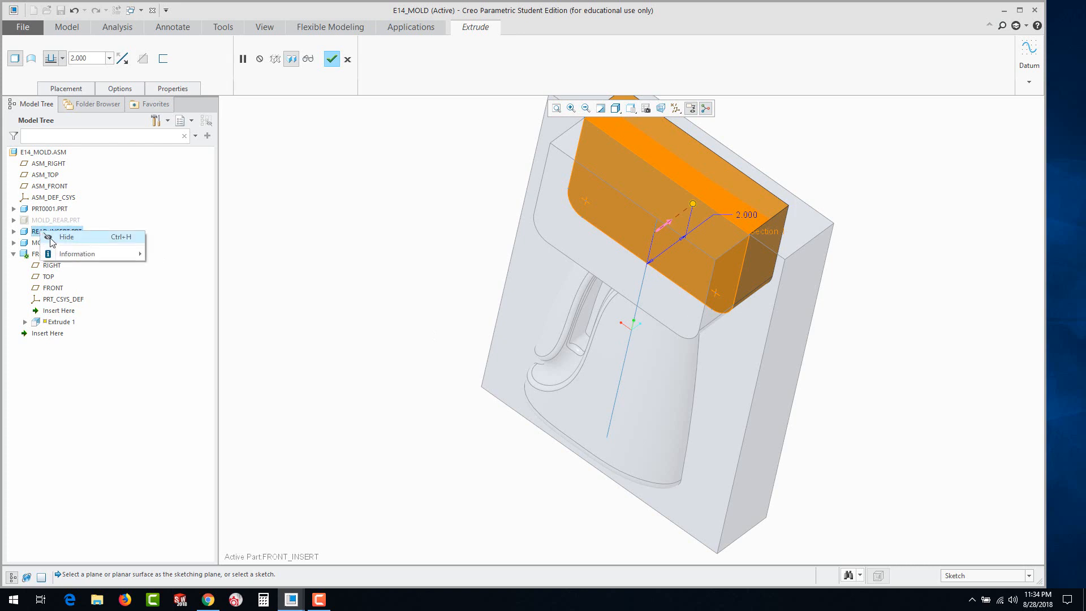
{"action": "left_click", "coordinate": [54, 238]}
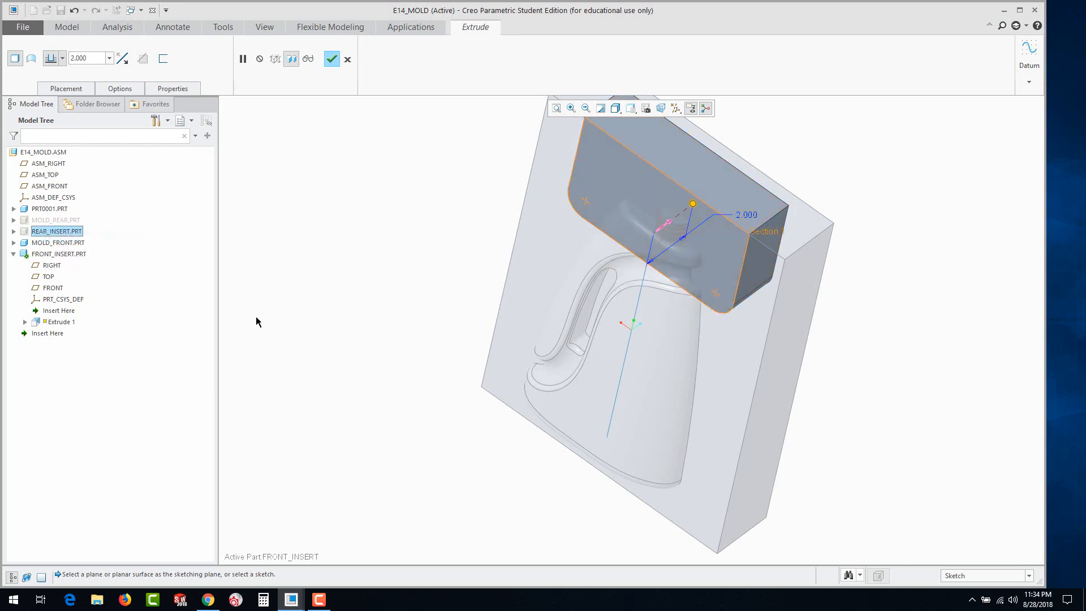
{"action": "middle_click_drag", "start_coordinate": [320, 318], "coordinate": [283, 262]}
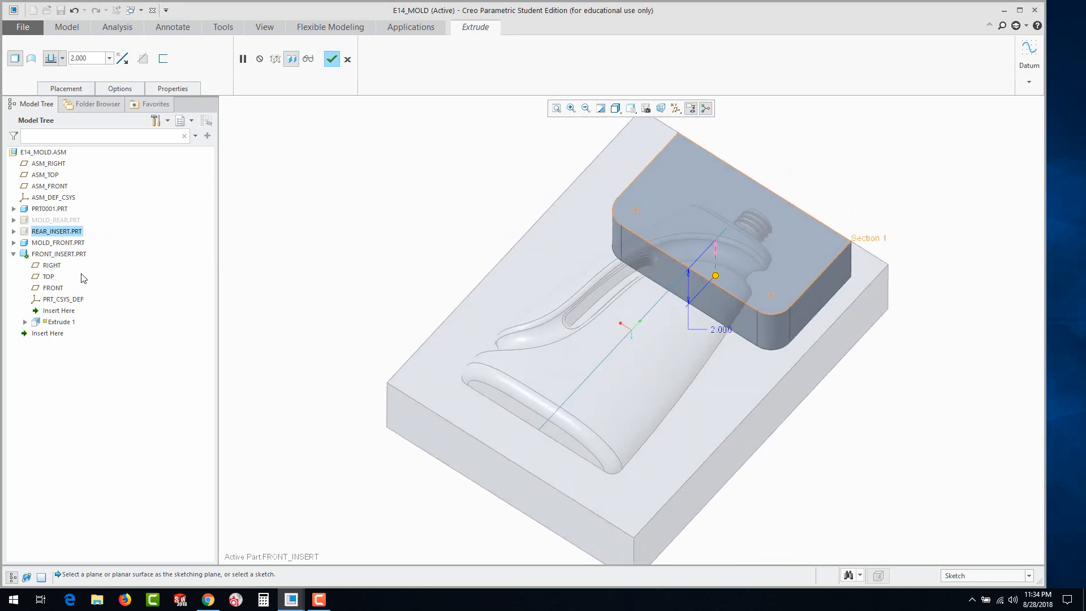
{"action": "left_click", "coordinate": [330, 60]}
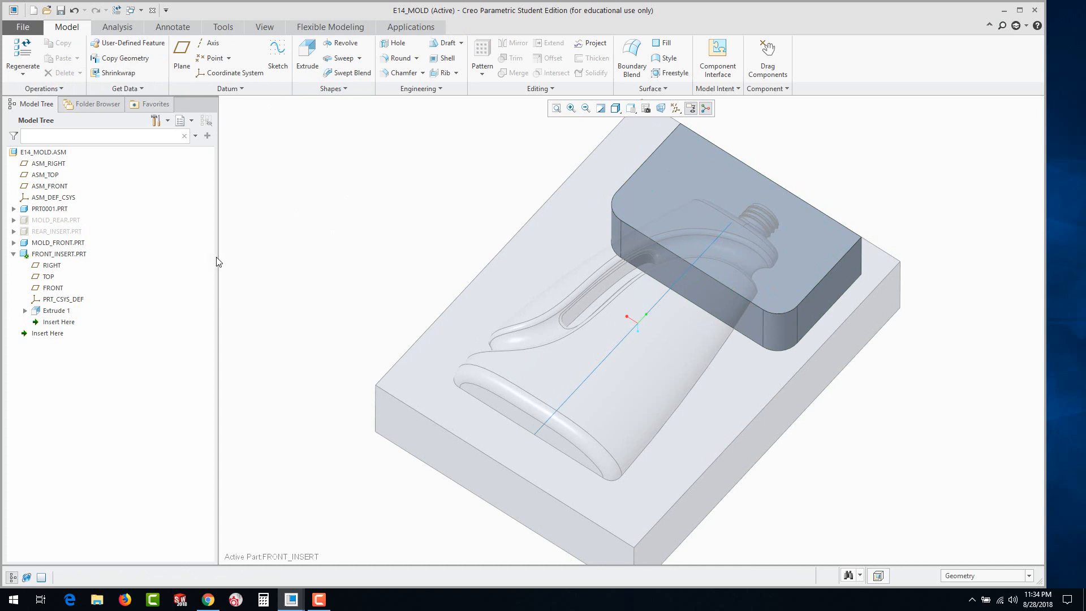
Collapse FRONT_INSERT's features in the model tree and activate the top-level assembly E14_MOLD
{"action": "left_click", "coordinate": [13, 255]}
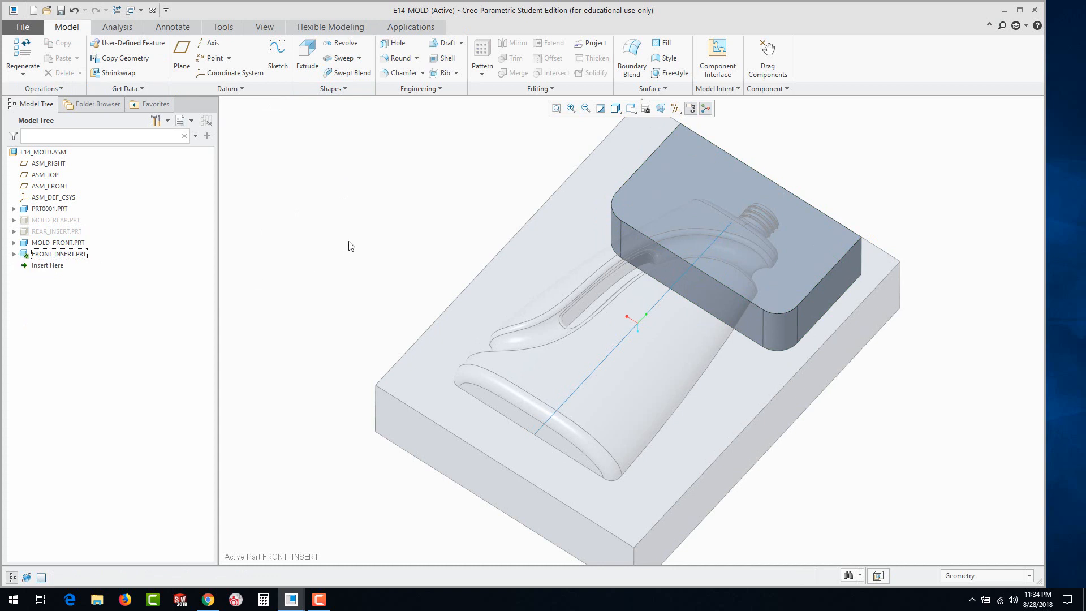
{"action": "left_click", "coordinate": [346, 218]}
{"action": "left_click", "coordinate": [44, 152]}
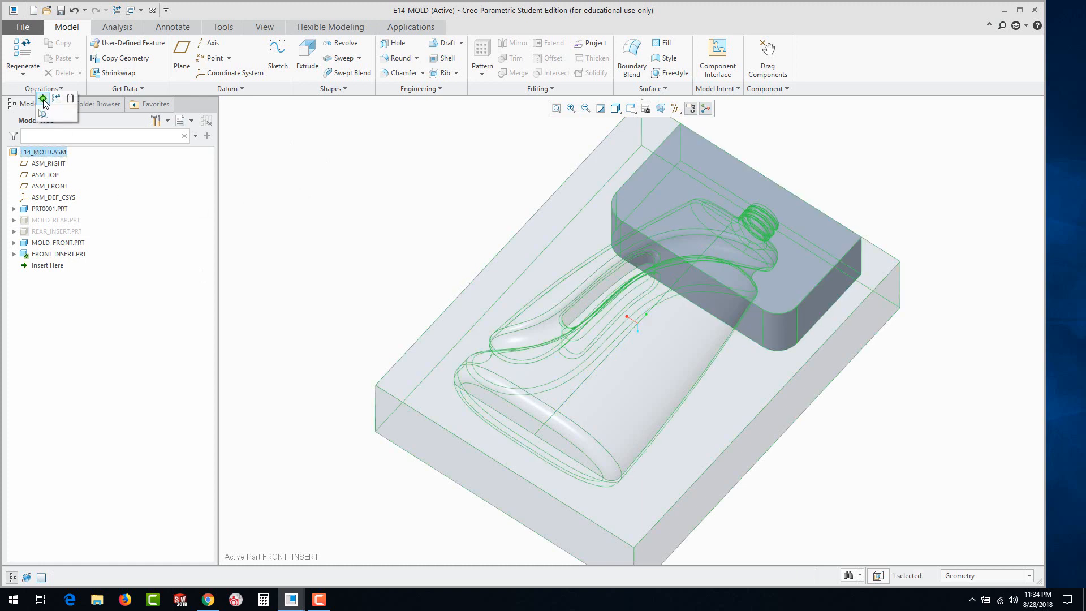
{"action": "left_click", "coordinate": [44, 101]}
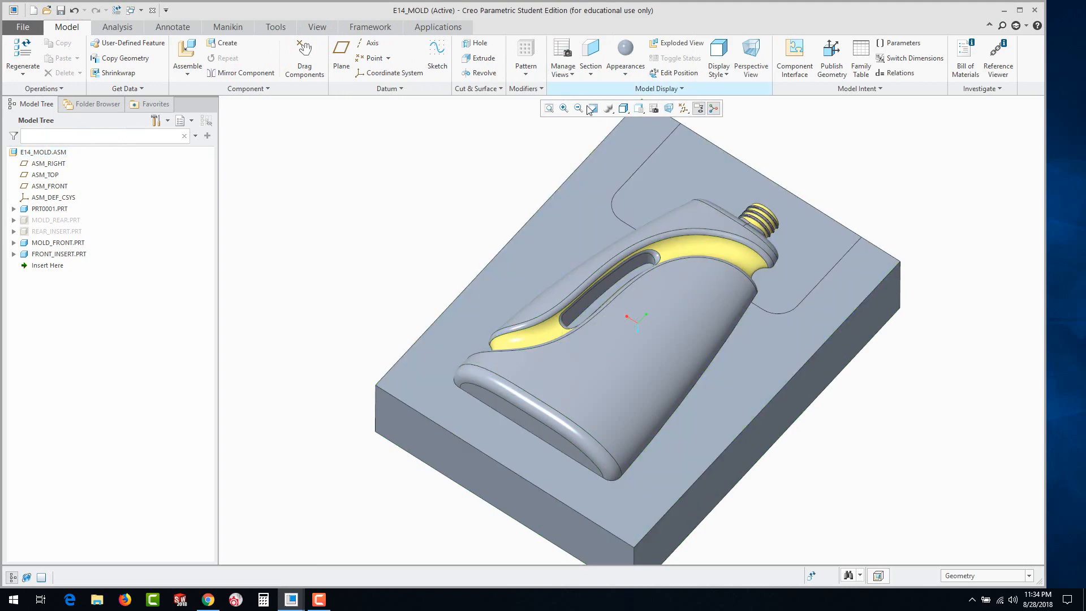
Apply the reddish-brown appearance already used in the model to the whole FRONT_INSERT component
{"action": "left_click", "coordinate": [625, 71]}
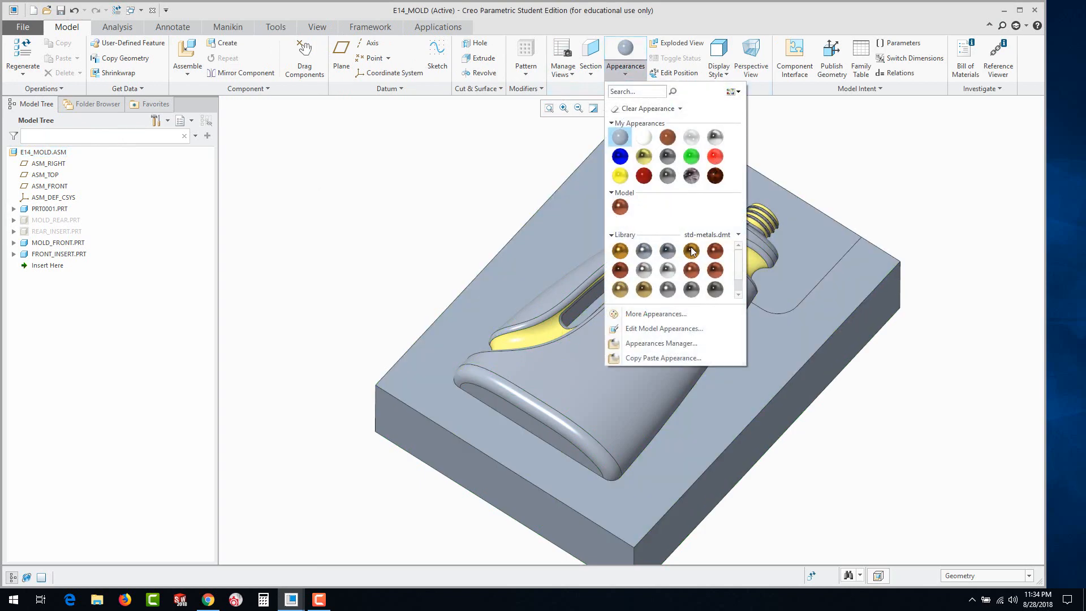
{"action": "left_click", "coordinate": [619, 208]}
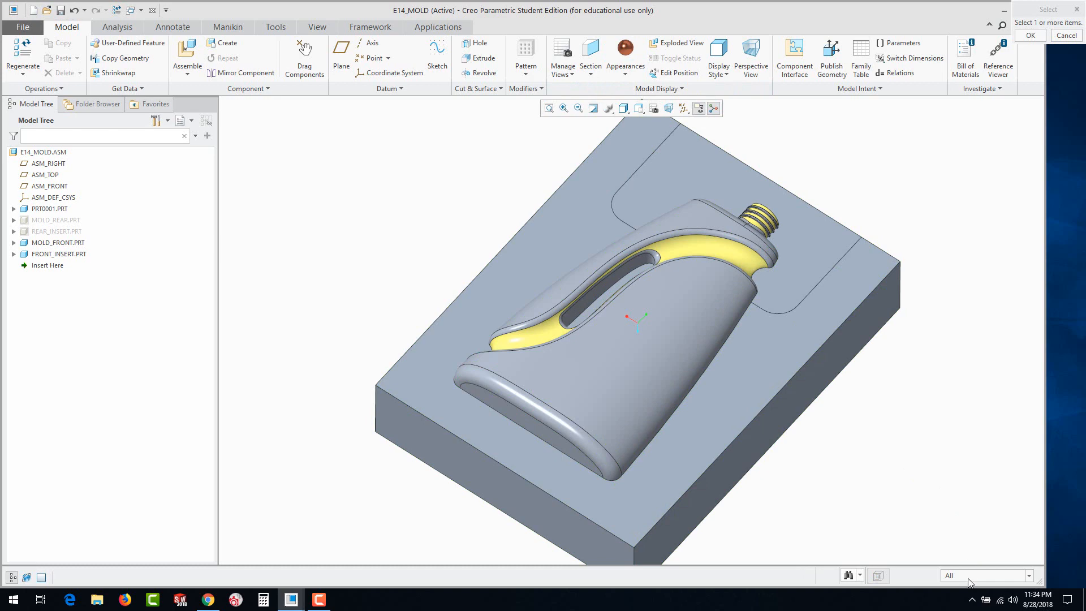
{"action": "left_click", "coordinate": [973, 576]}
{"action": "left_click", "coordinate": [960, 526]}
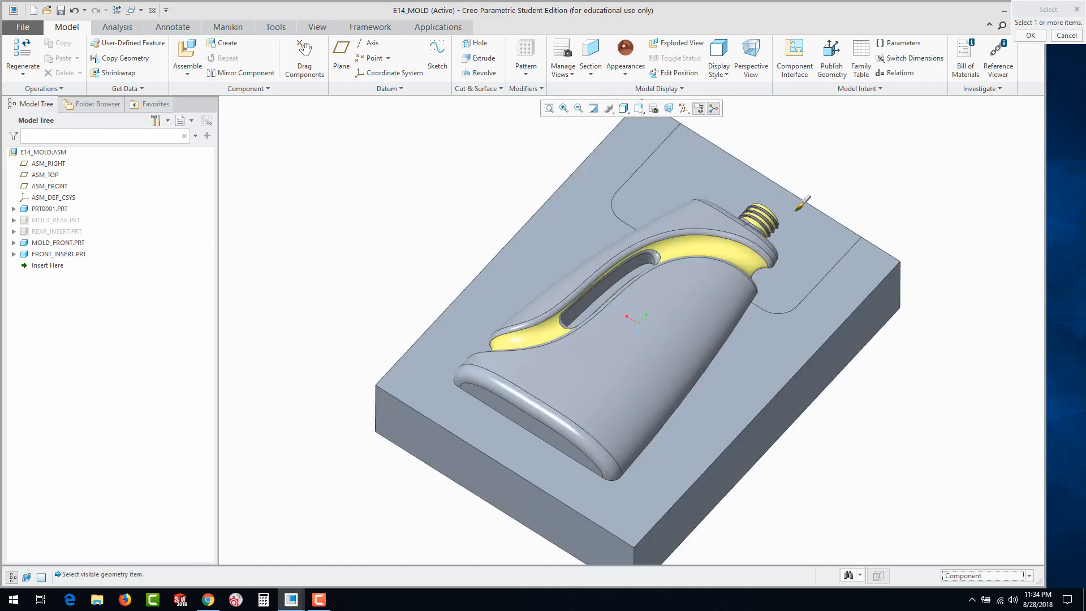
{"action": "left_click", "coordinate": [35, 255]}
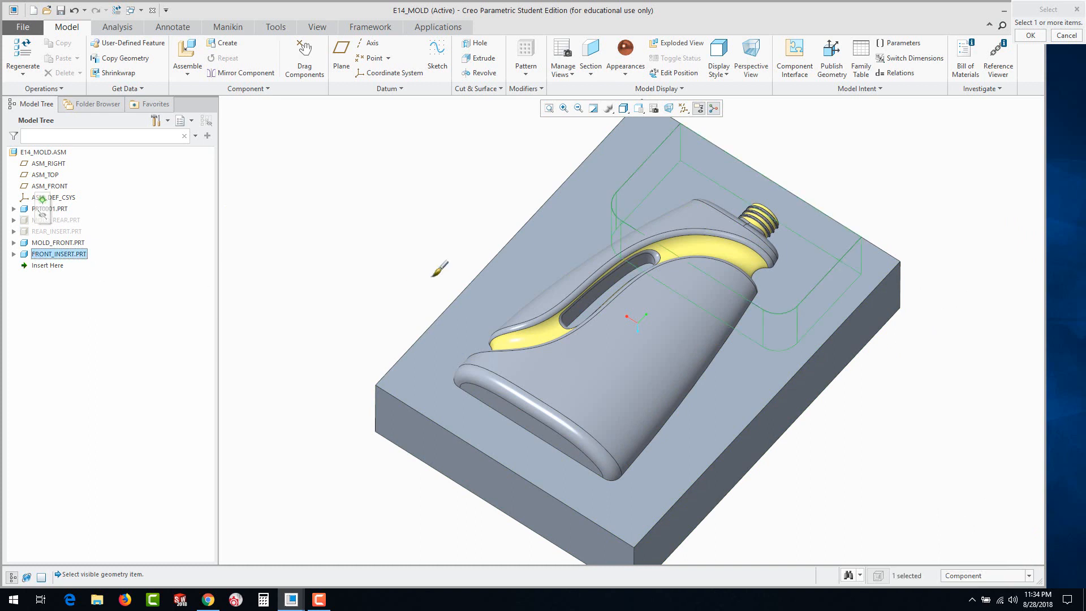
{"action": "middle_click", "coordinate": [413, 228]}
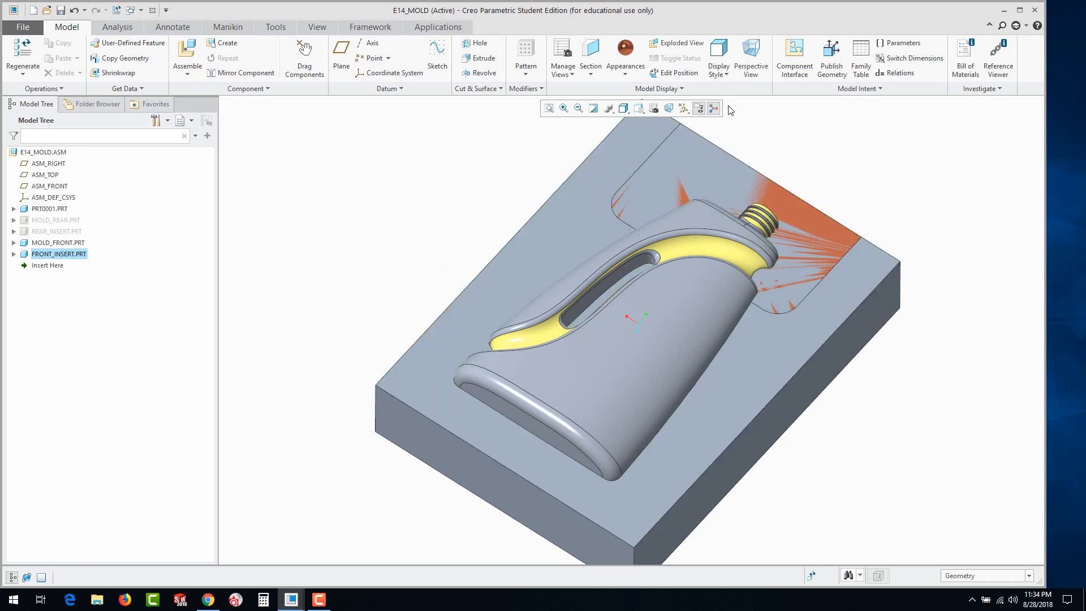
{"action": "left_click", "coordinate": [413, 144]}
Cut FRONT_INSERT's shape out of MOLD_FRONT with a Boolean Cut component operation
{"action": "left_click", "coordinate": [261, 93]}
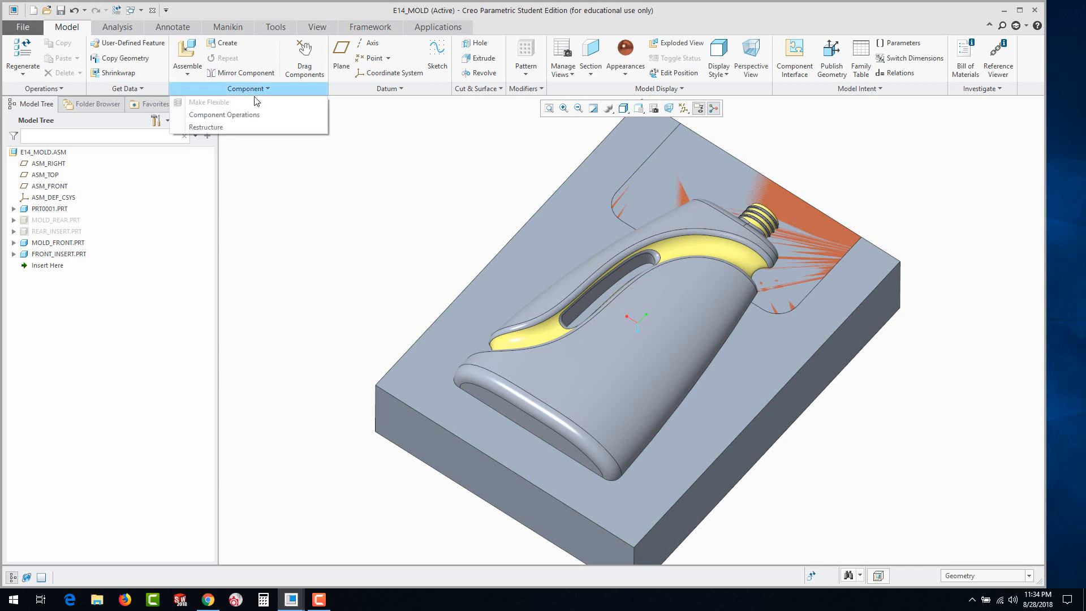
{"action": "left_click", "coordinate": [234, 115]}
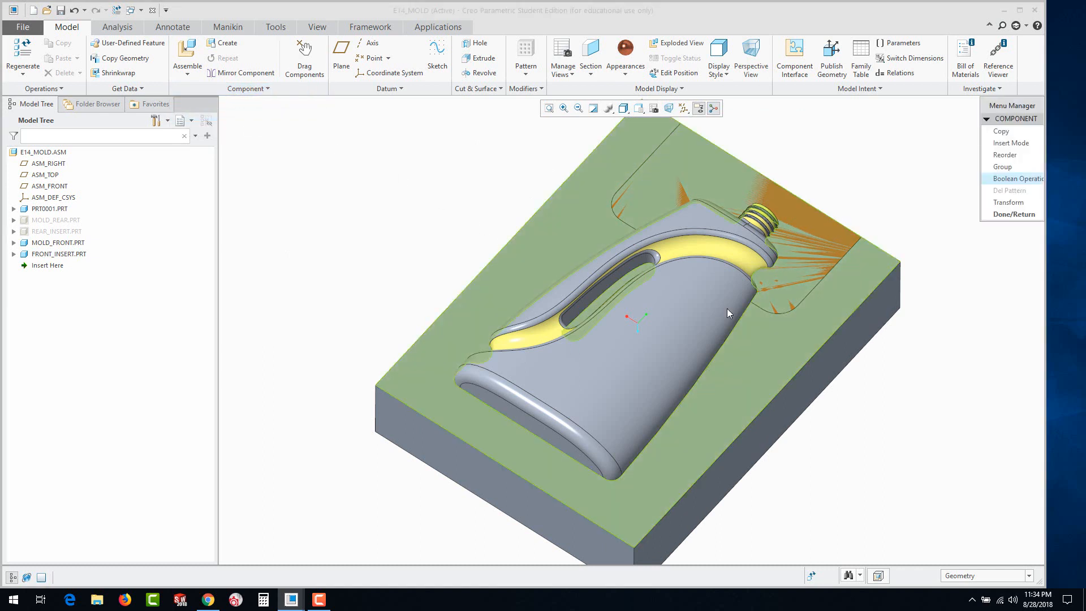
{"action": "left_click", "coordinate": [1009, 178]}
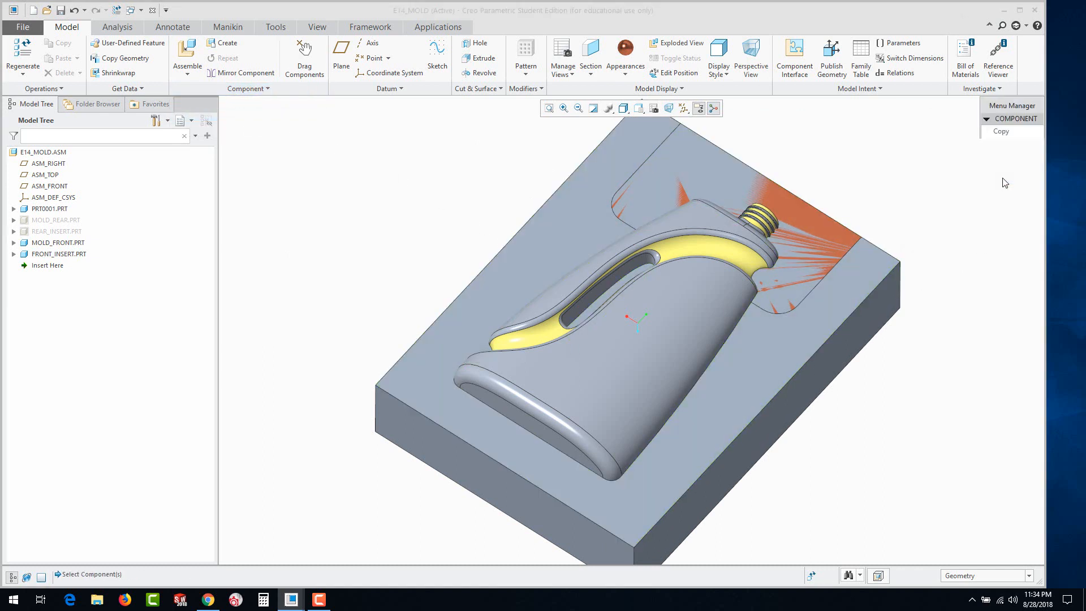
{"action": "left_click", "coordinate": [979, 34]}
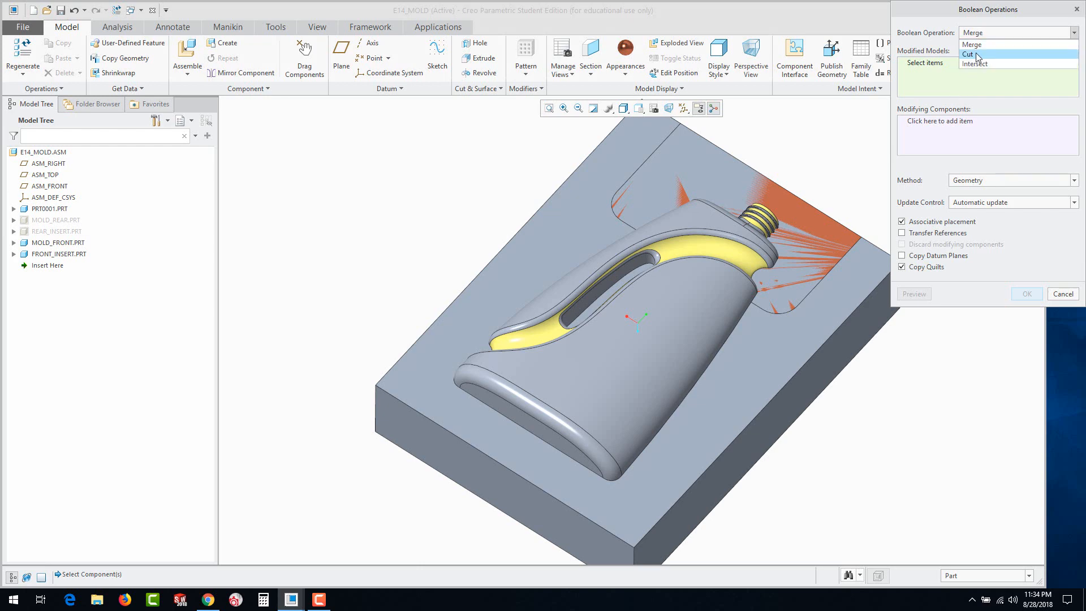
{"action": "left_click", "coordinate": [976, 52]}
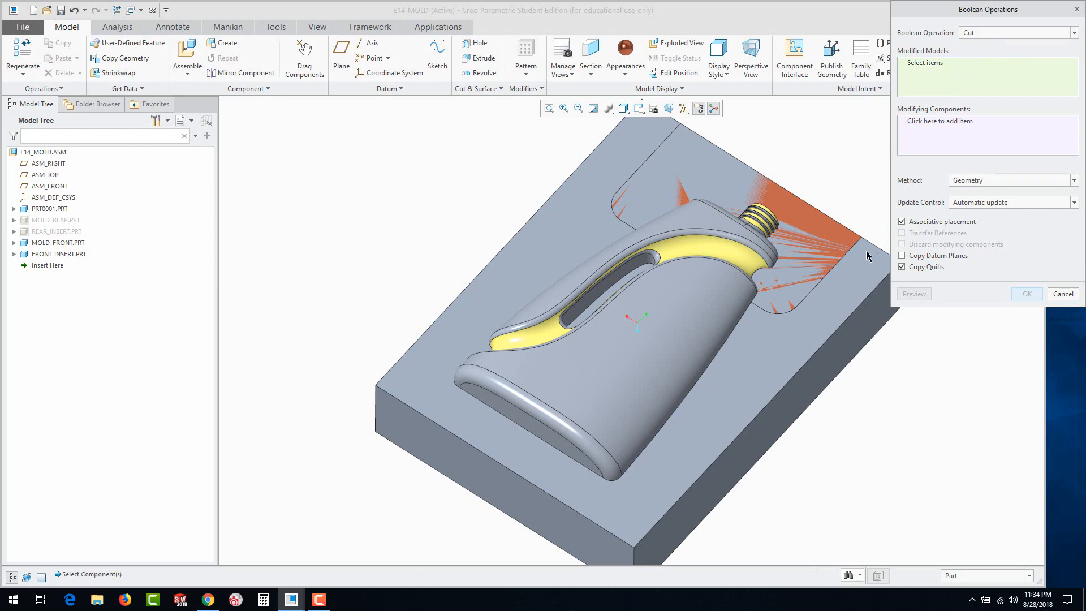
{"action": "left_click", "coordinate": [856, 294]}
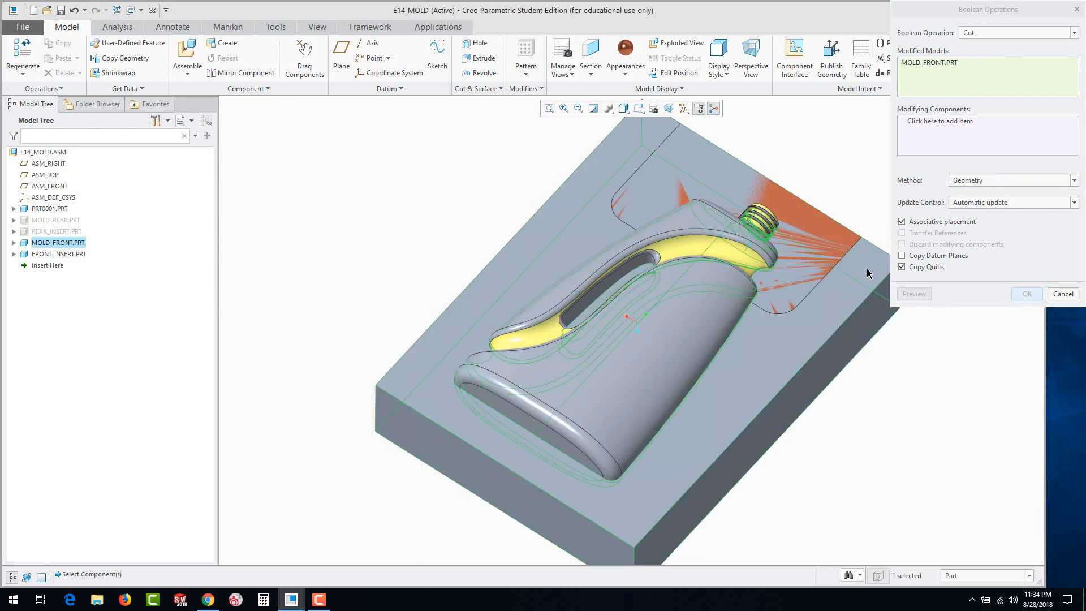
{"action": "left_click", "coordinate": [930, 133]}
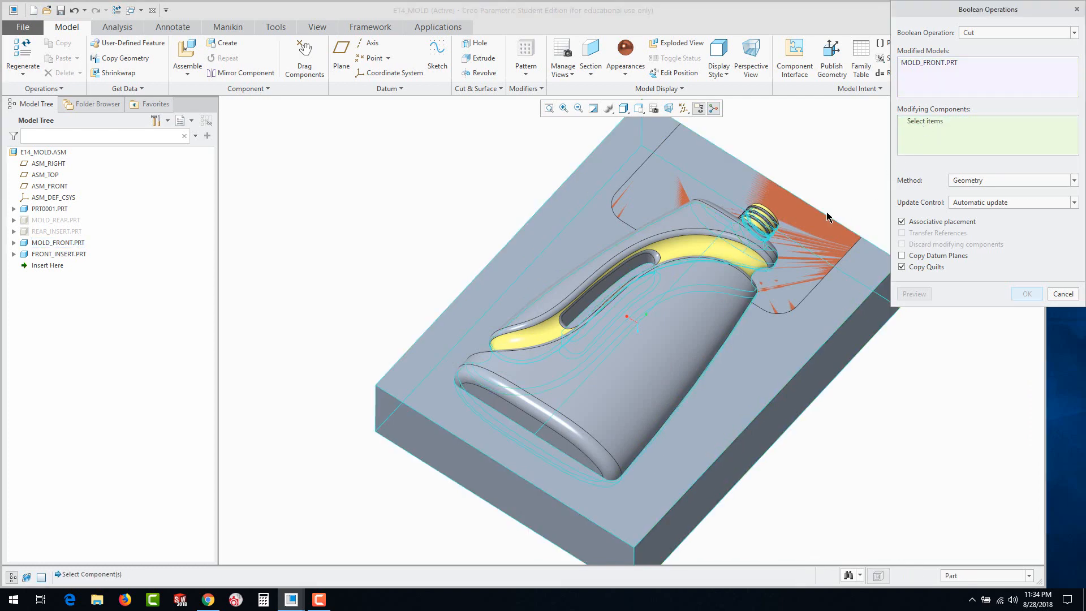
{"action": "left_click", "coordinate": [58, 254]}
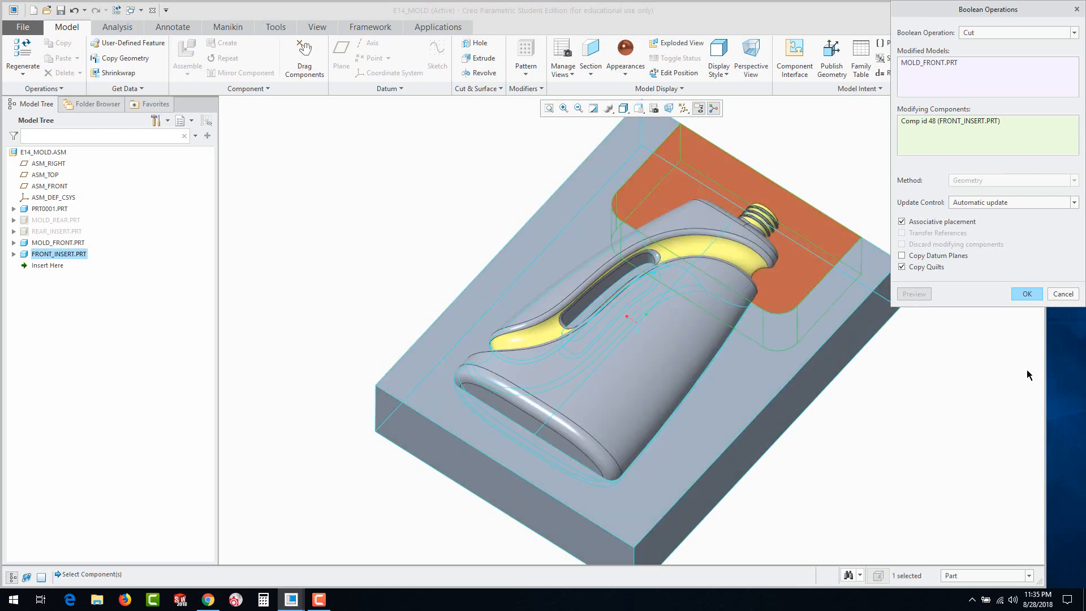
{"action": "left_click", "coordinate": [1028, 295]}
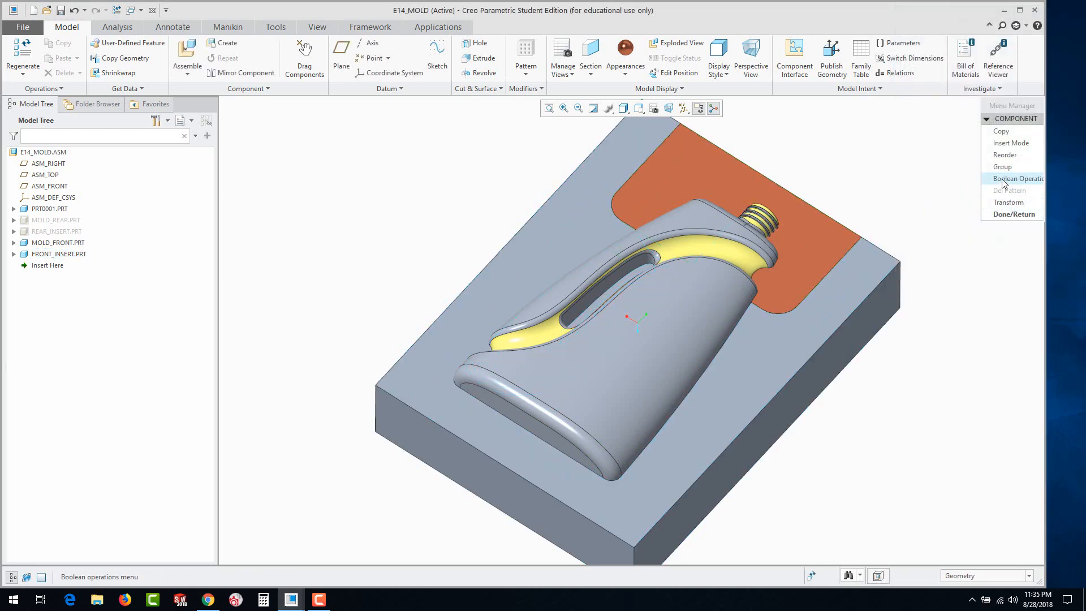
Cut the bottle PRT0001 out of FRONT_INSERT with a Boolean Cut and finish the component operations
{"action": "left_click", "coordinate": [1002, 178]}
{"action": "left_click", "coordinate": [974, 33]}
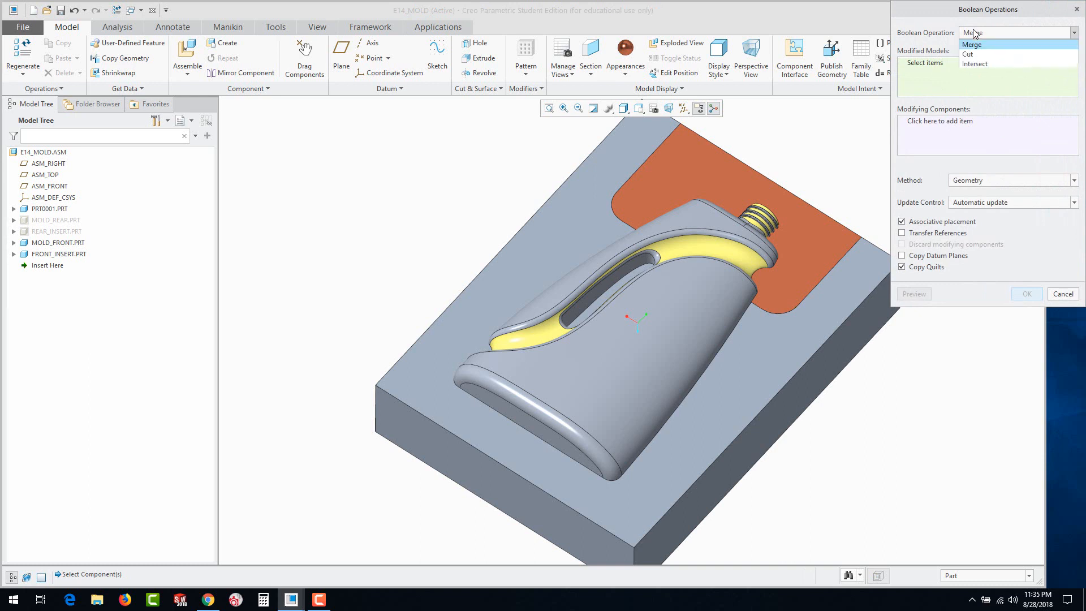
{"action": "left_click", "coordinate": [975, 50]}
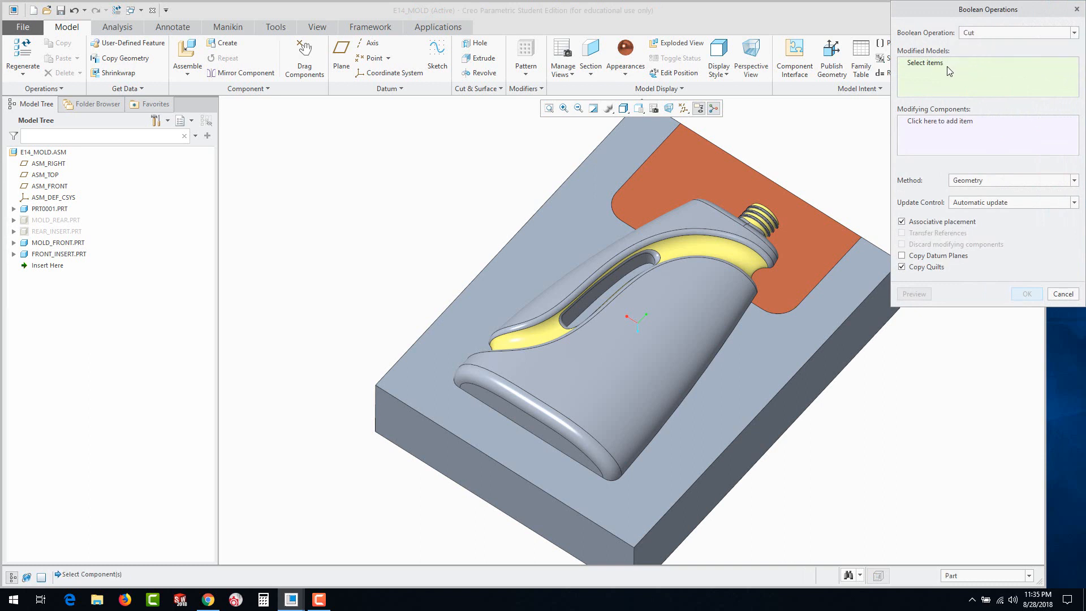
{"action": "left_click", "coordinate": [814, 235]}
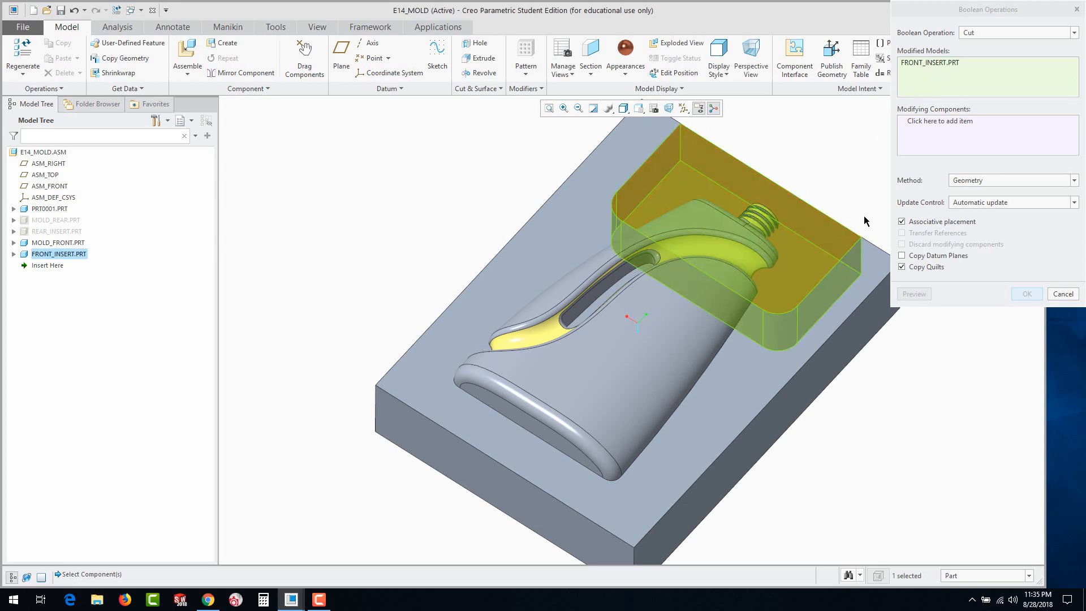
{"action": "left_click", "coordinate": [920, 126]}
{"action": "left_click", "coordinate": [668, 306]}
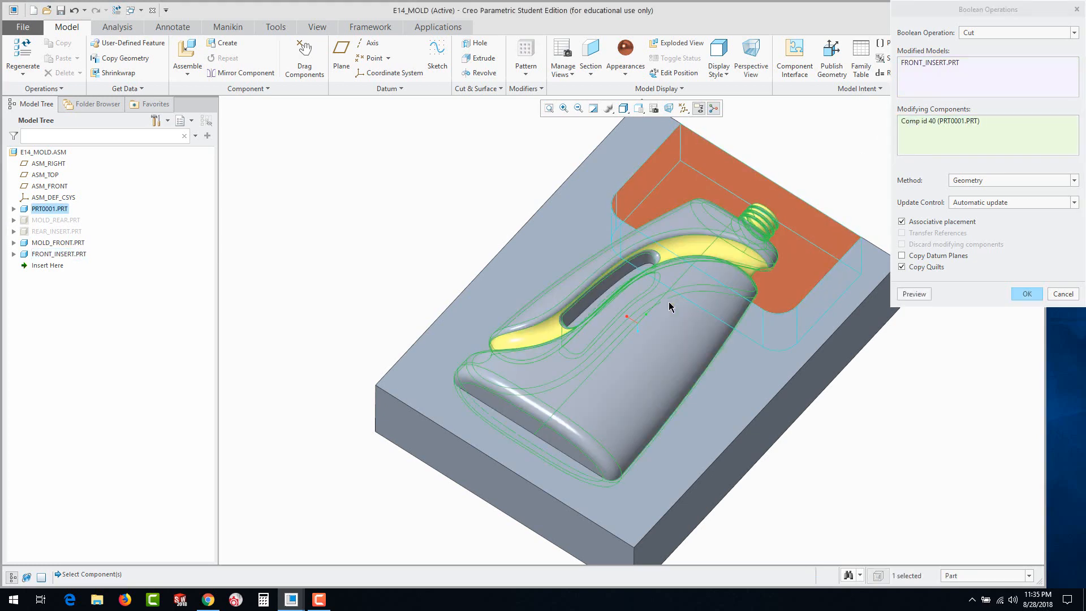
{"action": "left_click", "coordinate": [1027, 298]}
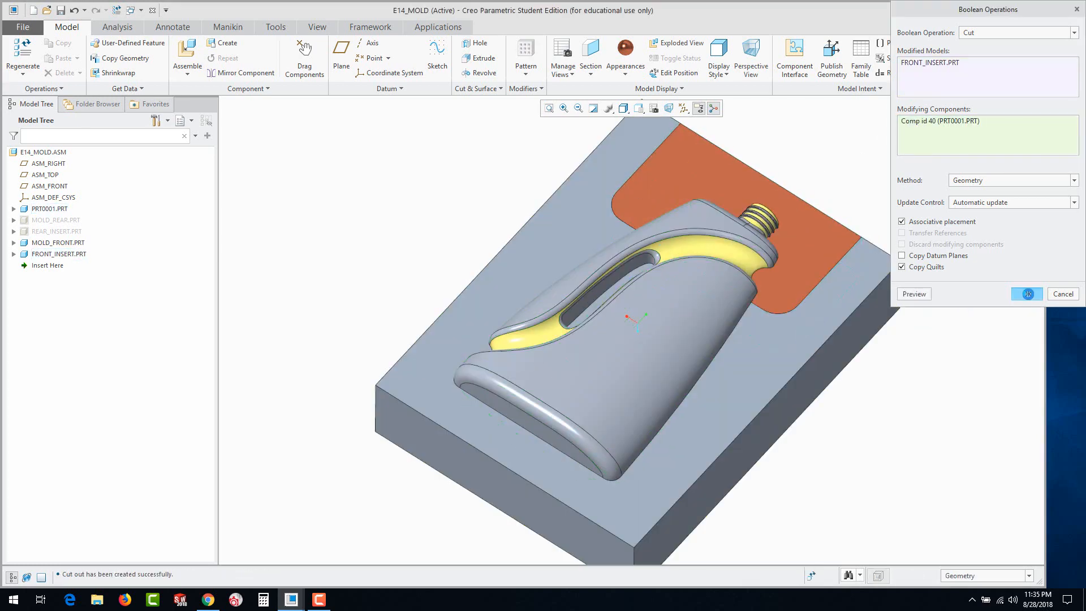
{"action": "left_click", "coordinate": [1013, 215]}
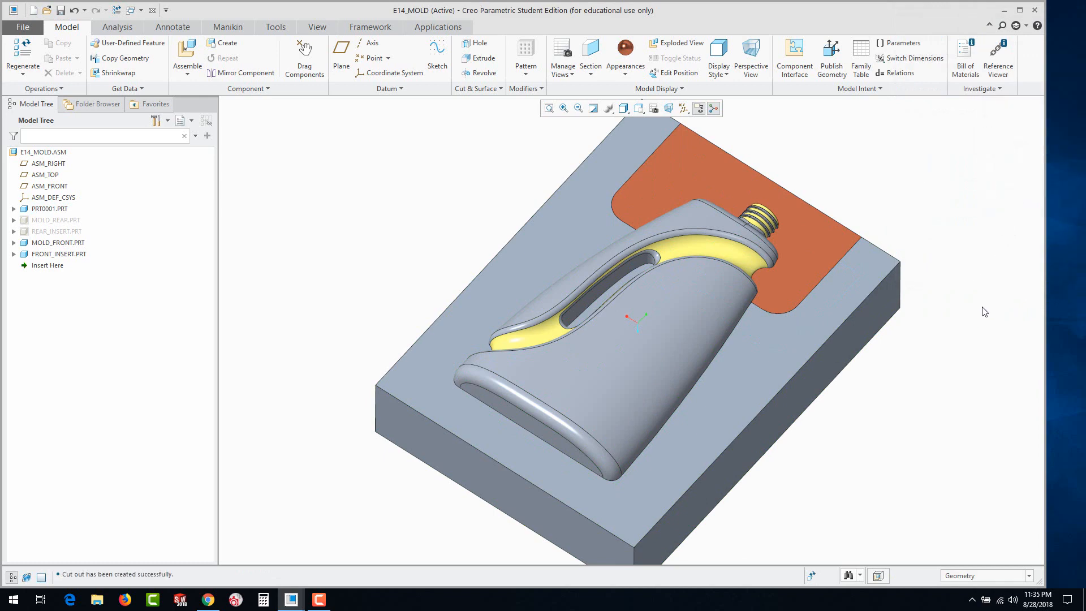
Show the hidden REAR_INSERT and MOLD_REAR components in the assembly again
{"action": "mouse_move", "coordinate": [888, 299]}
{"action": "middle_mouse_down"}
{"action": "mouse_move", "coordinate": [898, 323]}
{"action": "mouse_move", "coordinate": [843, 353]}
{"action": "middle_mouse_up"}
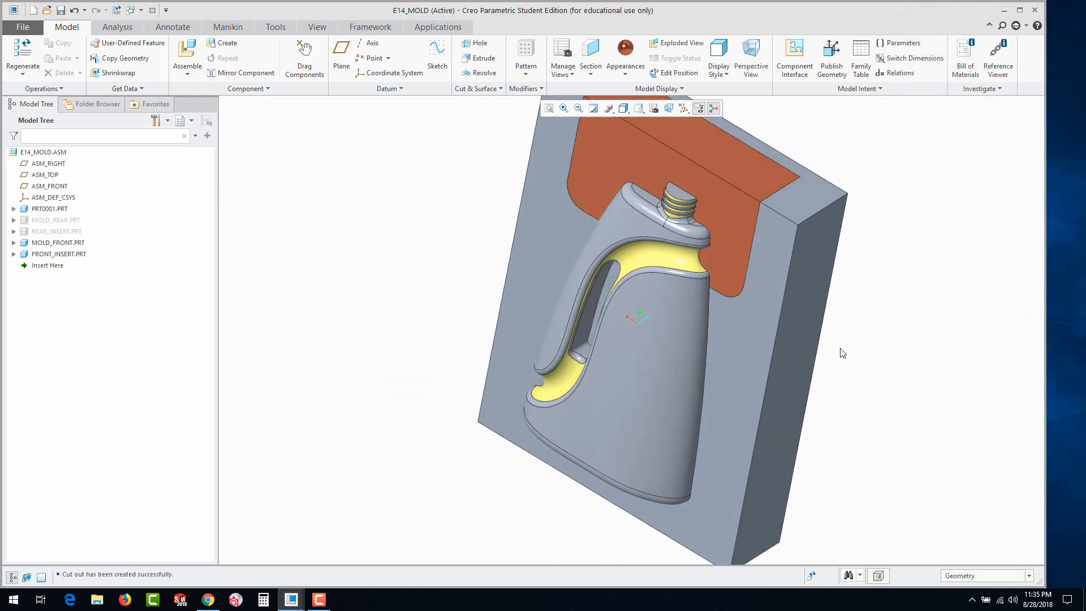
{"action": "left_click", "coordinate": [43, 233]}
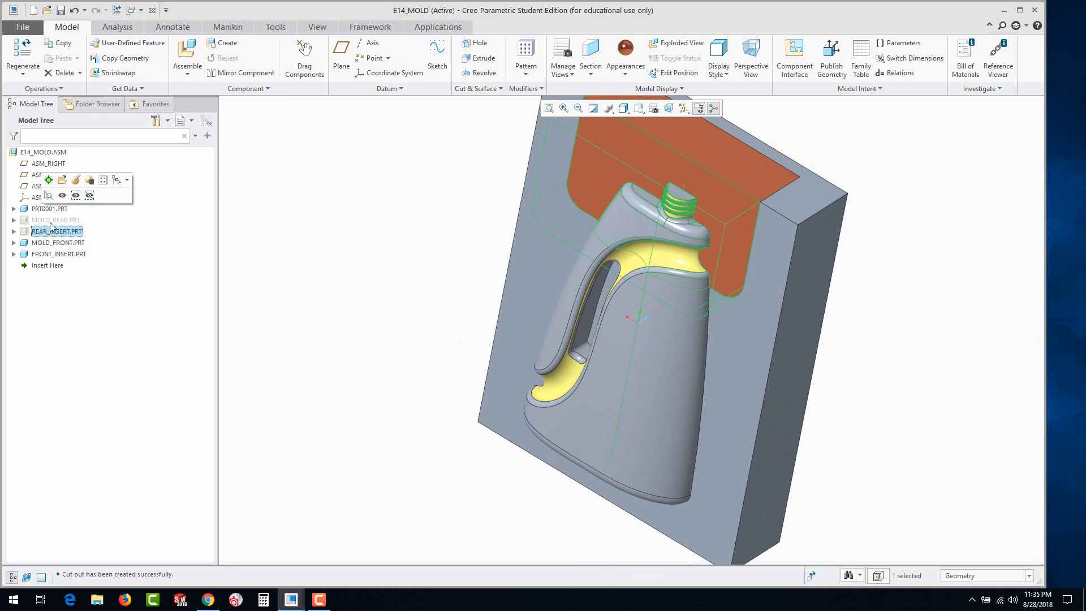
{"action": "left_click", "coordinate": [63, 195]}
{"action": "left_click", "coordinate": [52, 220]}
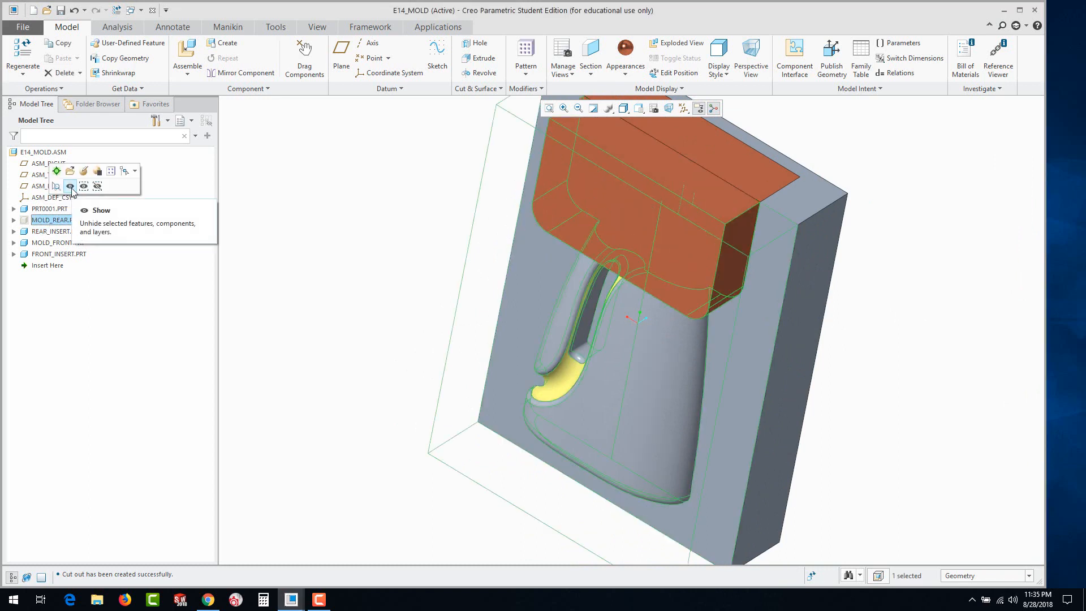
{"action": "left_click", "coordinate": [70, 187]}
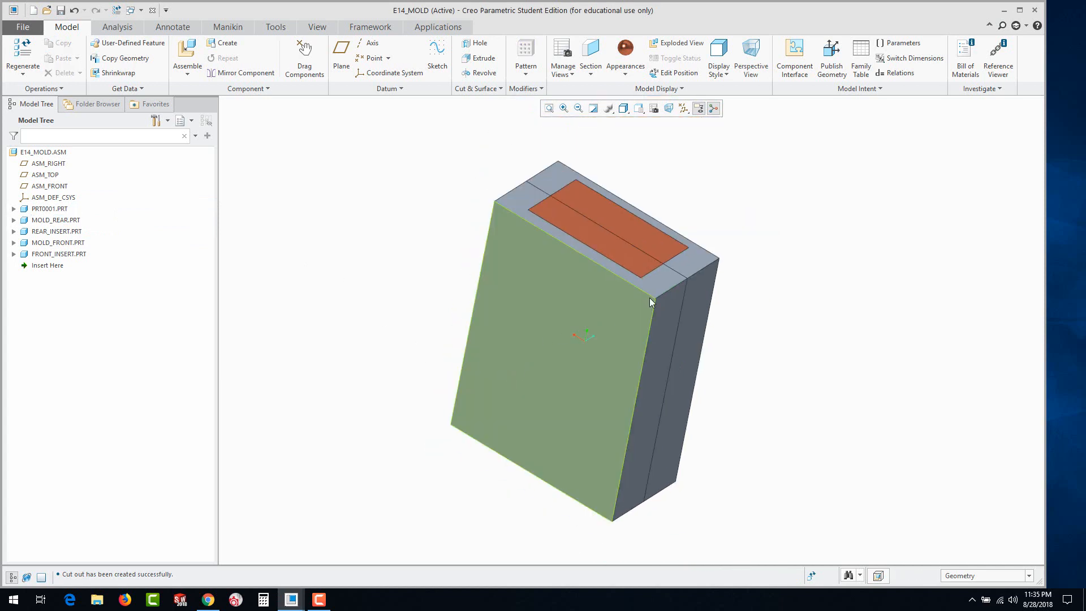
{"action": "scroll", "coordinate": [491, 378], "scroll_direction": "up", "scroll_amount": 1}
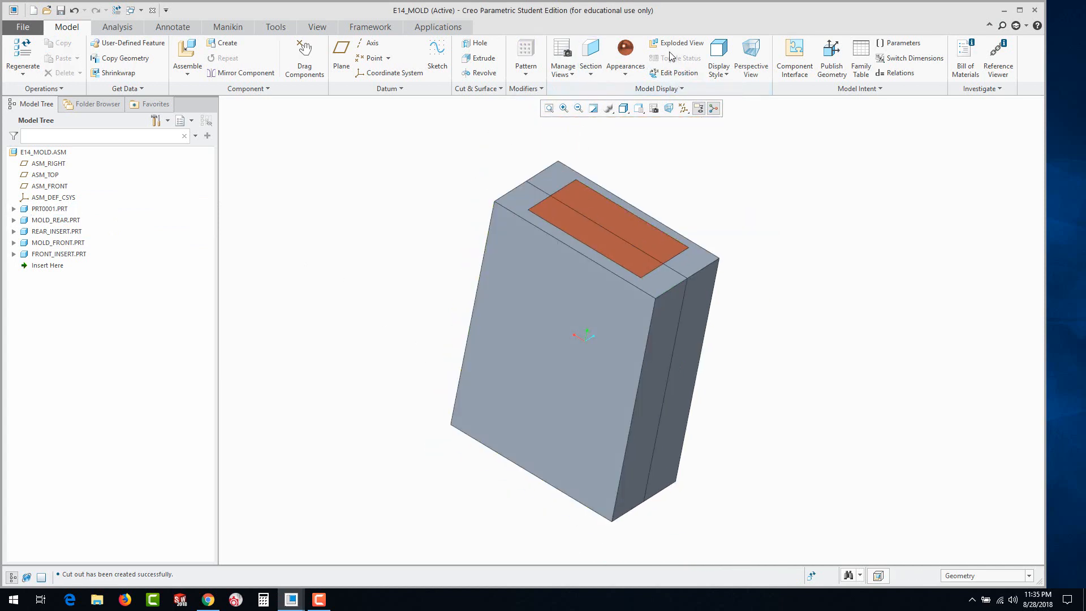
Edit the exploded positions, moving MOLD_REAR about 13.4 and REAR_INSERT about 6.5 away from the bottle on the rear side
{"action": "left_click", "coordinate": [673, 74]}
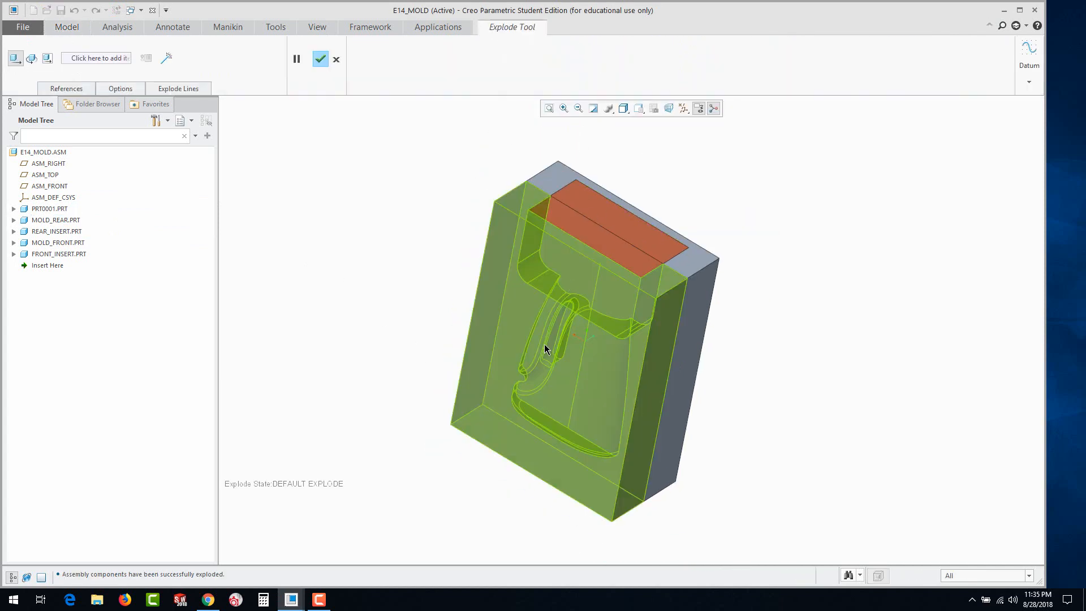
{"action": "left_click", "coordinate": [544, 344]}
{"action": "left_click_drag", "start_coordinate": [556, 337], "coordinate": [391, 449]}
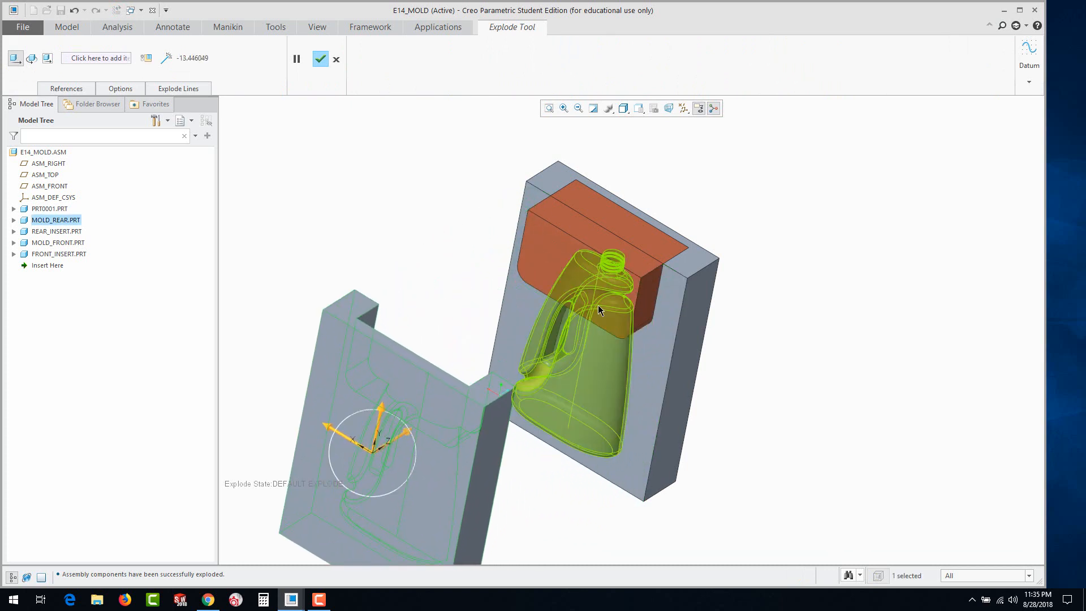
{"action": "left_click", "coordinate": [571, 261]}
{"action": "left_click_drag", "start_coordinate": [579, 250], "coordinate": [501, 299]}
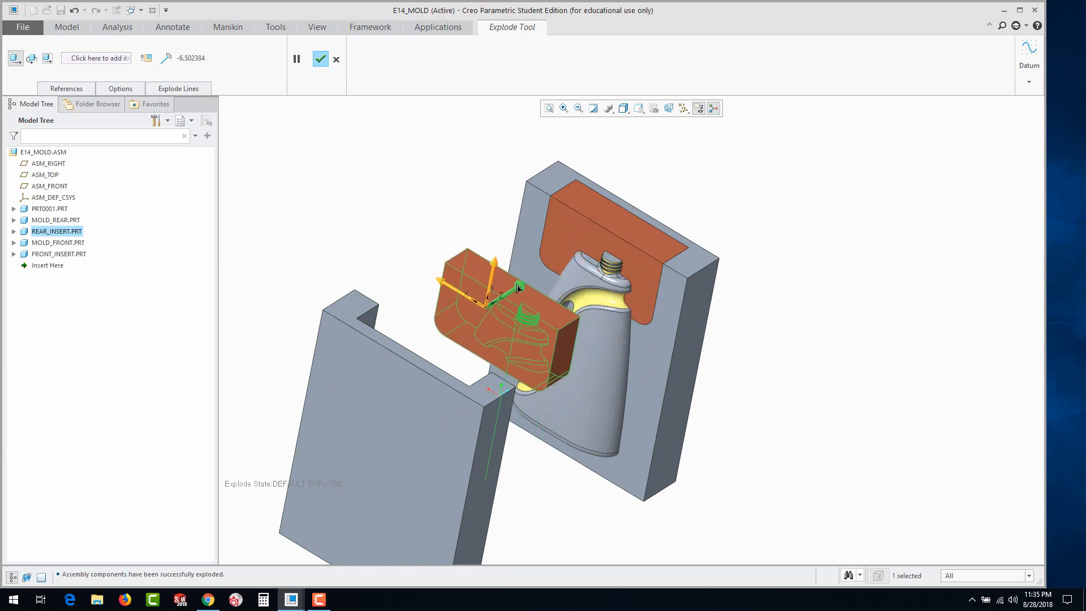
Move MOLD_FRONT and, by about 5.3, FRONT_INSERT away from the bottle on the front side and accept the exploded positions
{"action": "left_click", "coordinate": [702, 277]}
{"action": "left_click_drag", "start_coordinate": [729, 248], "coordinate": [979, 141]}
{"action": "left_click", "coordinate": [645, 232]}
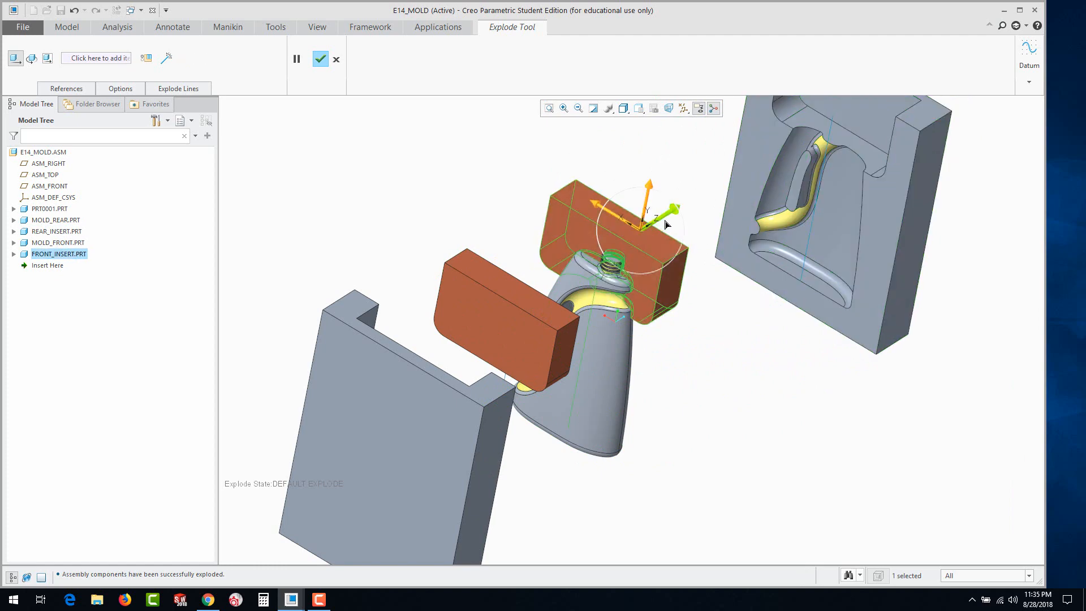
{"action": "left_click_drag", "start_coordinate": [666, 224], "coordinate": [744, 195]}
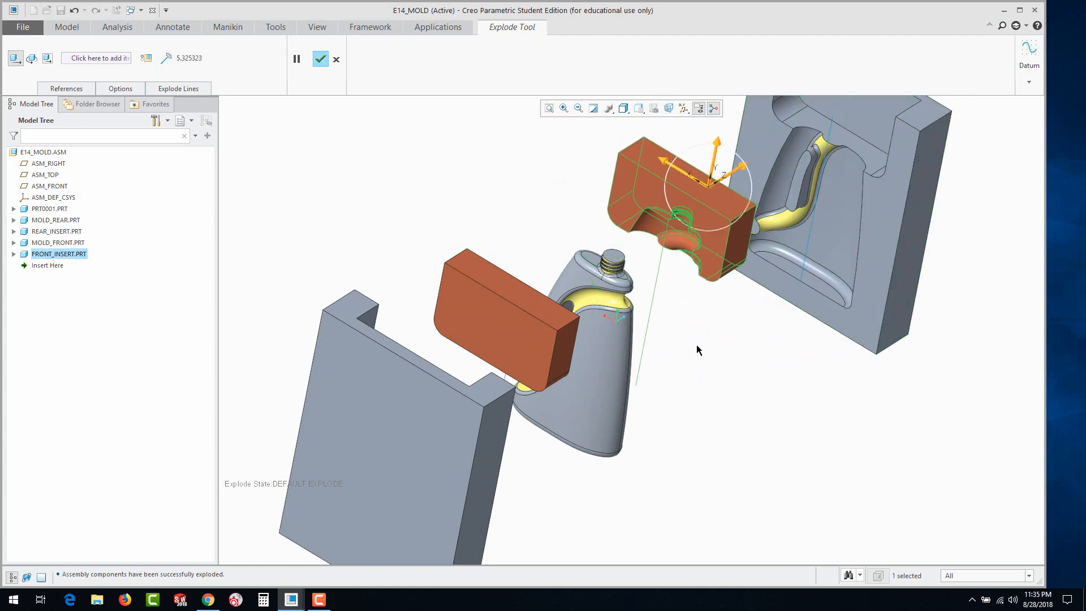
{"action": "mouse_move", "coordinate": [697, 350]}
{"action": "middle_mouse_down"}
{"action": "mouse_move", "coordinate": [710, 308]}
{"action": "mouse_move", "coordinate": [613, 318]}
{"action": "mouse_move", "coordinate": [704, 364]}
{"action": "middle_mouse_up"}
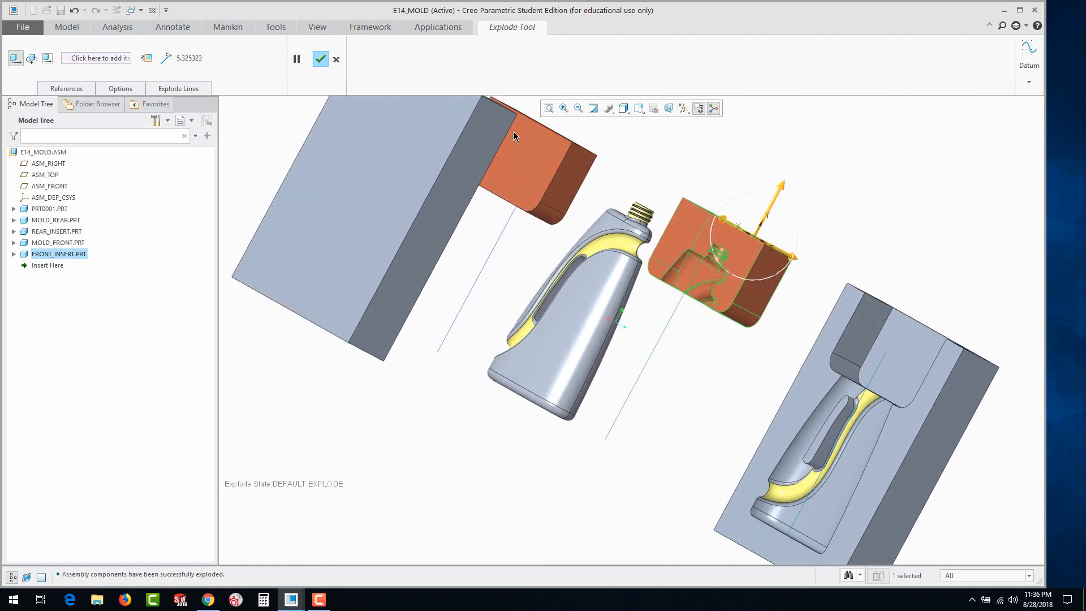
{"action": "left_click", "coordinate": [320, 59]}
Clear the selected curve of FRONT_INSERT and switch from the model tree to the layer tree
{"action": "mouse_move", "coordinate": [659, 421]}
{"action": "middle_mouse_down"}
{"action": "mouse_move", "coordinate": [678, 433]}
{"action": "mouse_move", "coordinate": [717, 388]}
{"action": "mouse_move", "coordinate": [586, 307]}
{"action": "mouse_move", "coordinate": [677, 375]}
{"action": "mouse_move", "coordinate": [725, 476]}
{"action": "middle_mouse_up"}
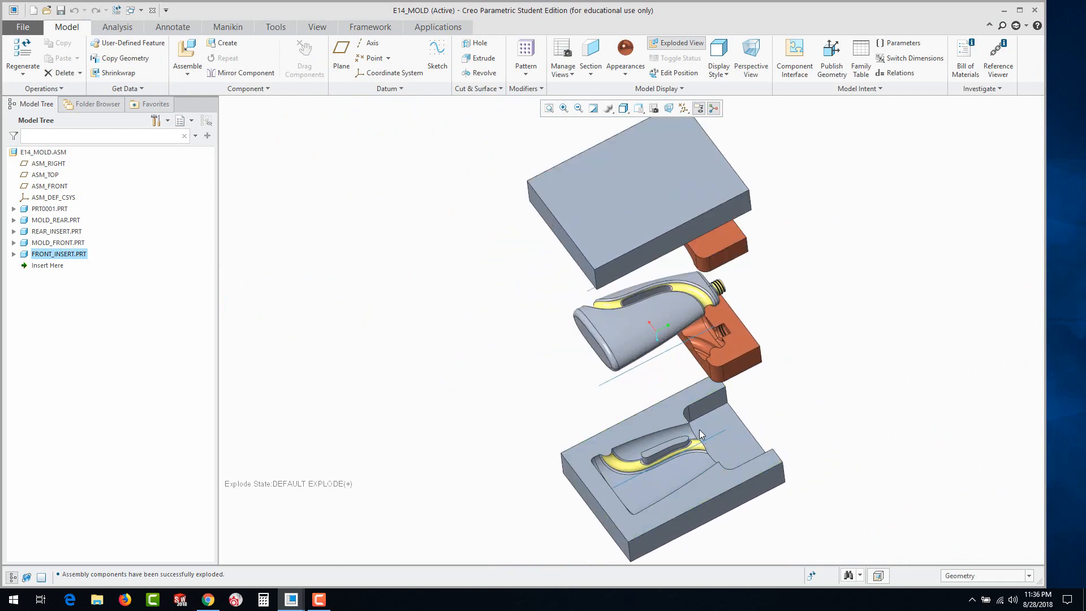
{"action": "scroll", "coordinate": [699, 430], "scroll_direction": "down", "scroll_amount": 2}
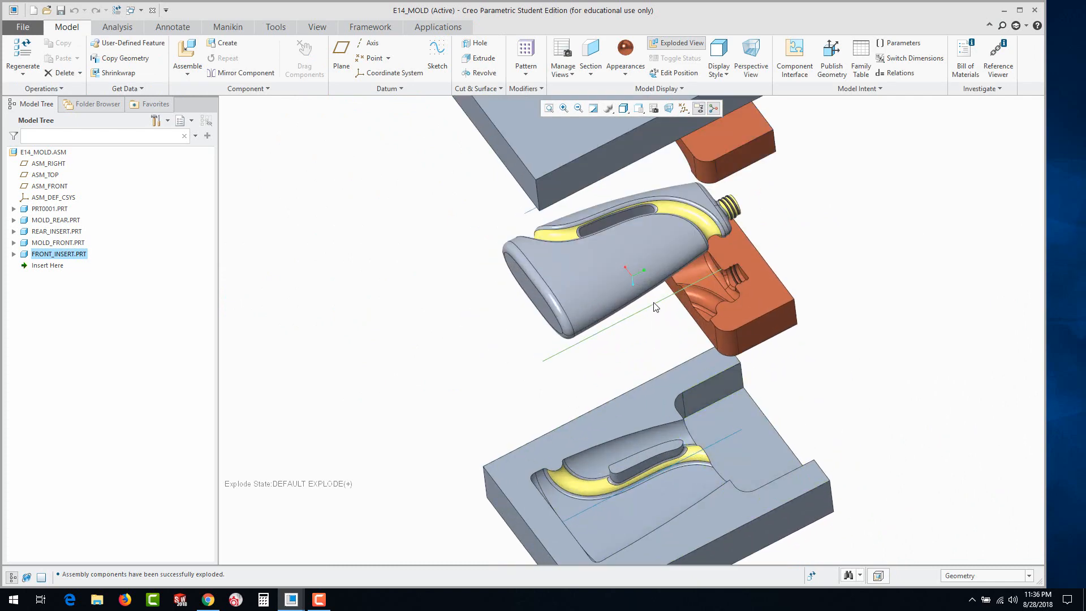
{"action": "left_click", "coordinate": [655, 307]}
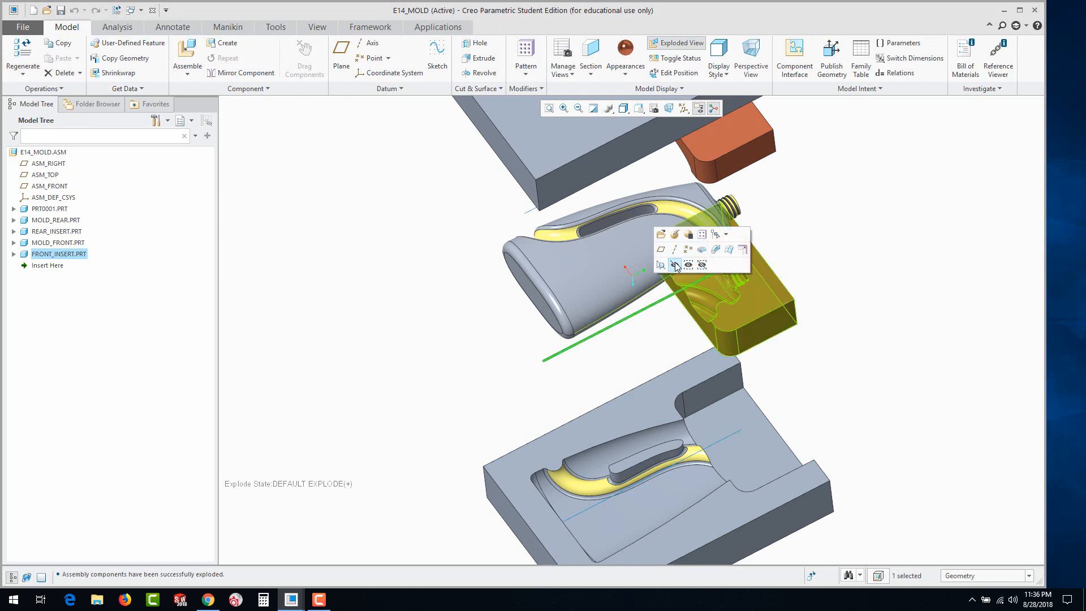
{"action": "left_click", "coordinate": [629, 343]}
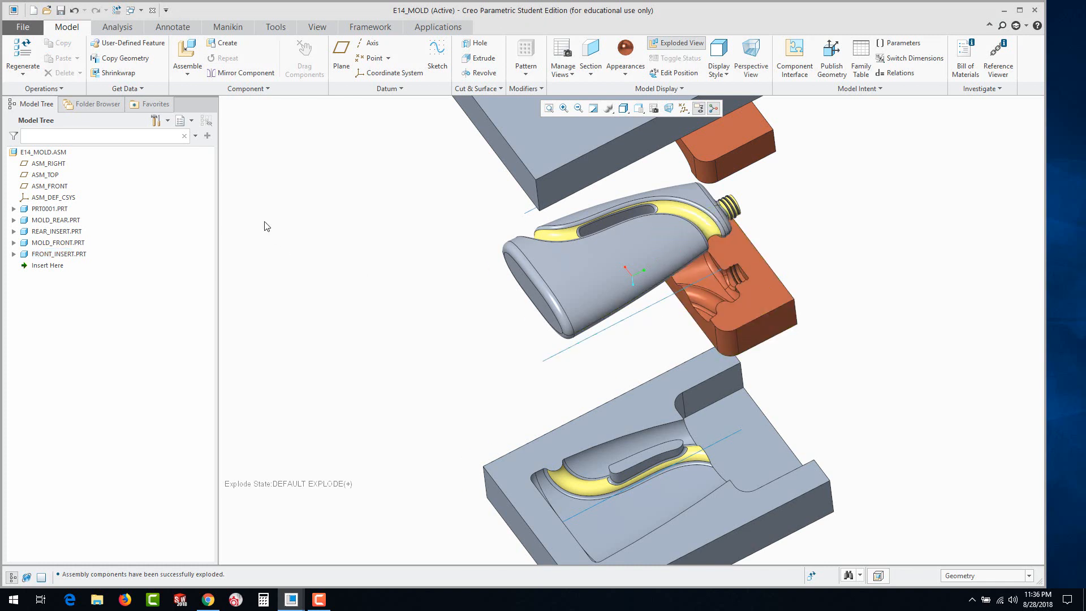
{"action": "left_click", "coordinate": [192, 122]}
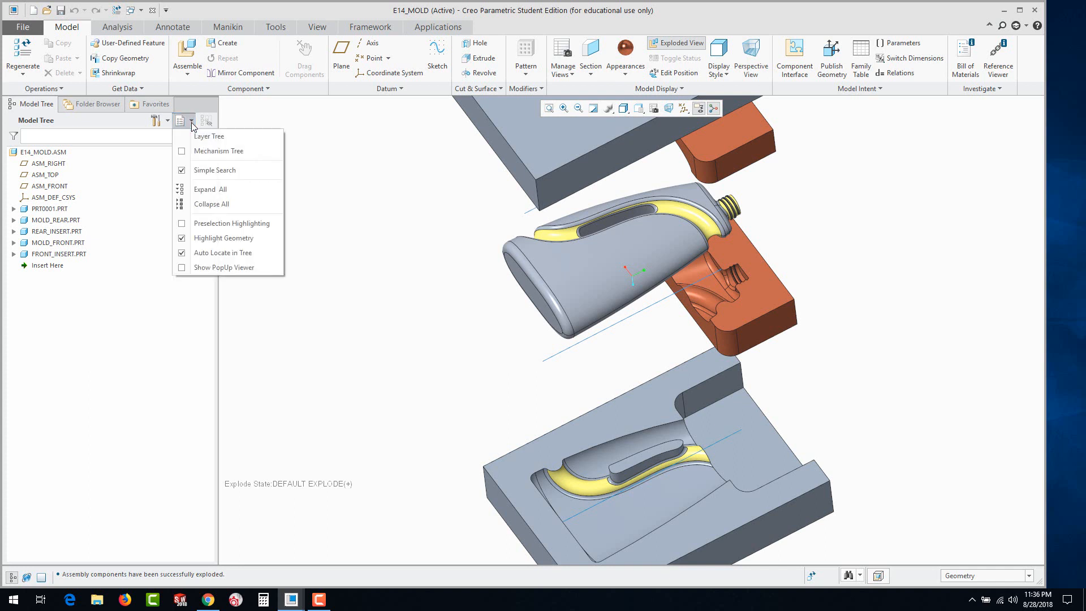
{"action": "left_click", "coordinate": [191, 136]}
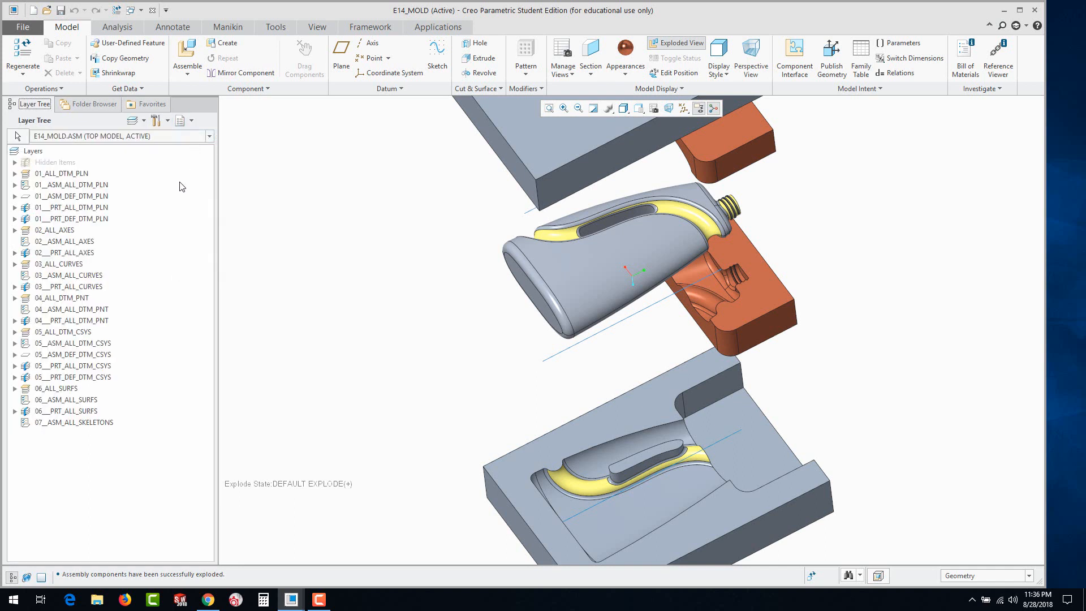
Expand the 03_ALL_CURVES layer, hide its nested 03__ASM_ALL_CURVES layer and try to hide the nested 03___PRT_ALL_CURVES layer
{"action": "right_click", "coordinate": [55, 268]}
{"action": "left_click", "coordinate": [16, 266]}
{"action": "left_click", "coordinate": [15, 264]}
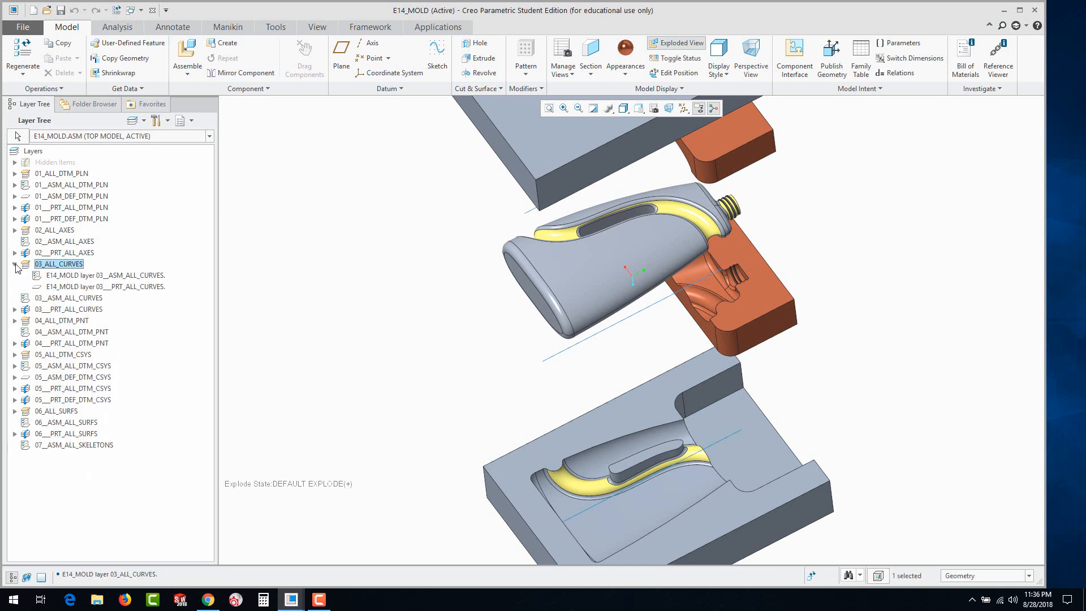
{"action": "right_click", "coordinate": [64, 277]}
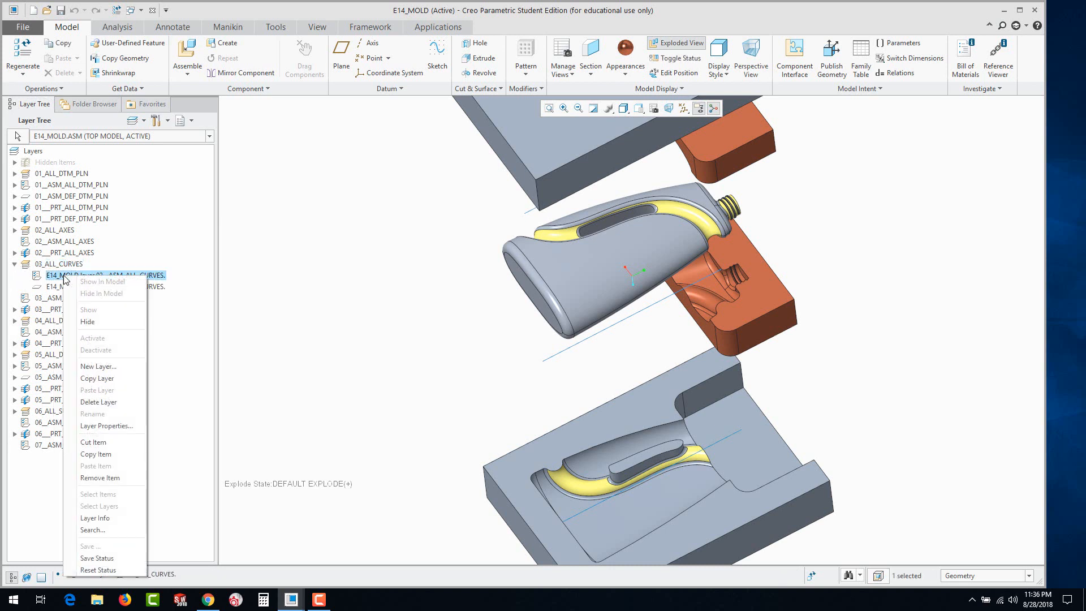
{"action": "left_click", "coordinate": [88, 321]}
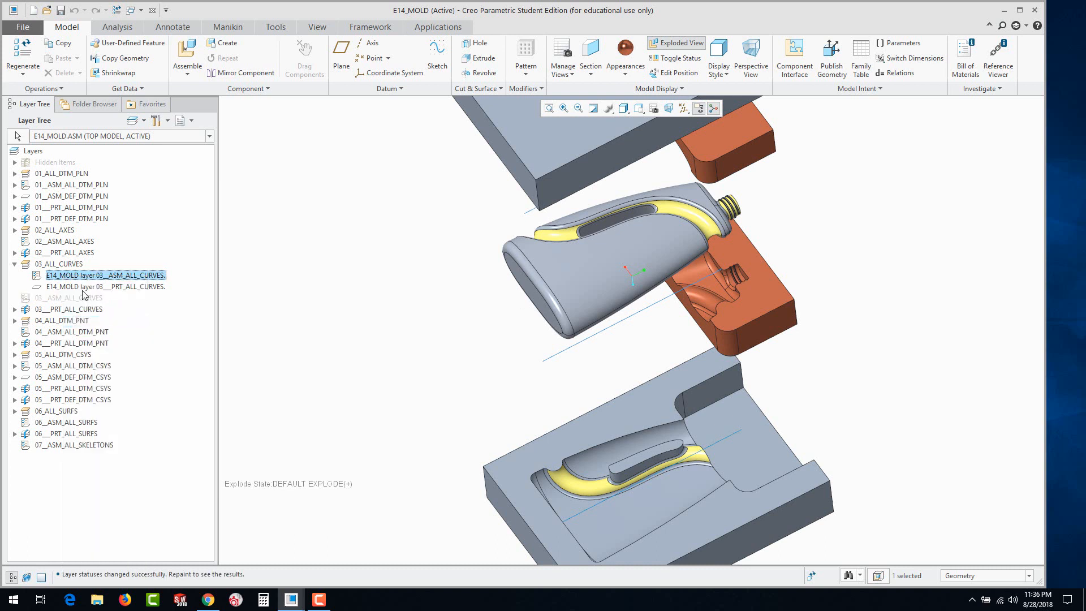
{"action": "right_click", "coordinate": [85, 287]}
{"action": "left_click", "coordinate": [118, 334]}
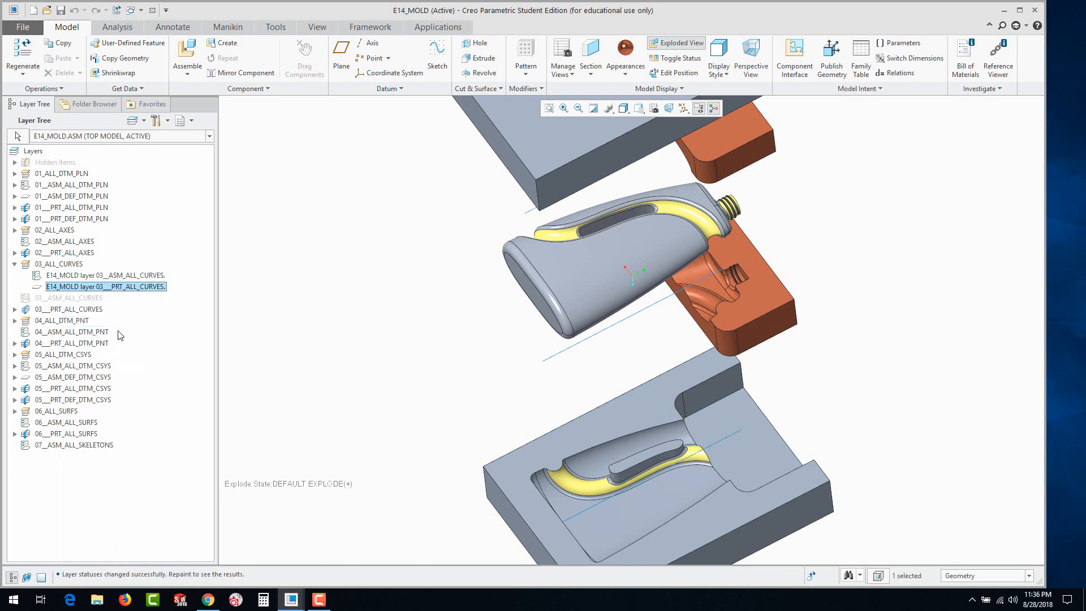
Hide the separate 03___PRT_ALL_CURVES layer that holds the curves of the mold parts and clear the selection
{"action": "right_click", "coordinate": [57, 309]}
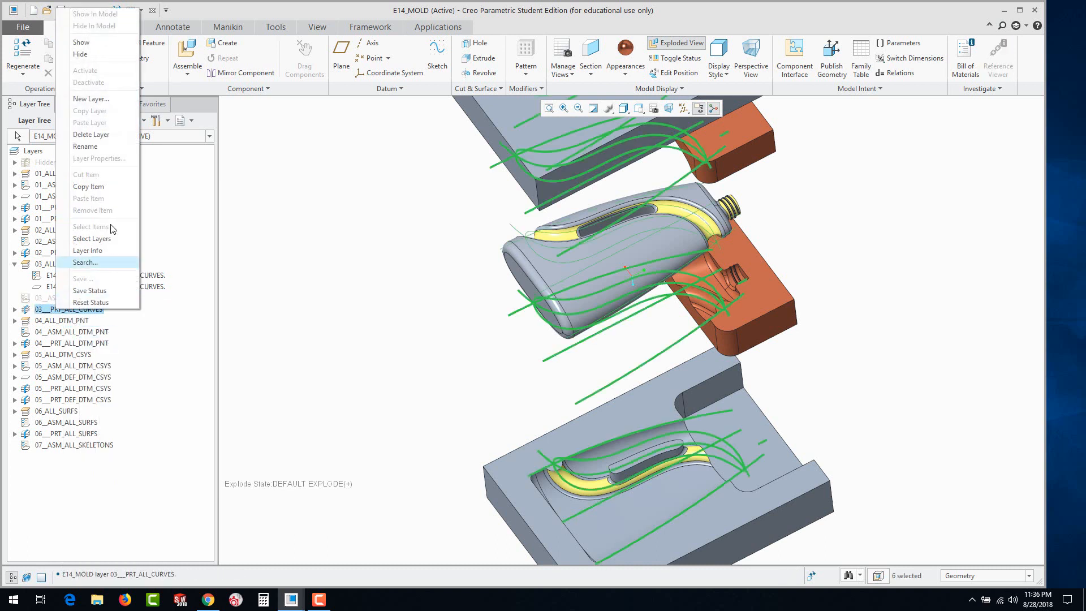
{"action": "left_click", "coordinate": [92, 54]}
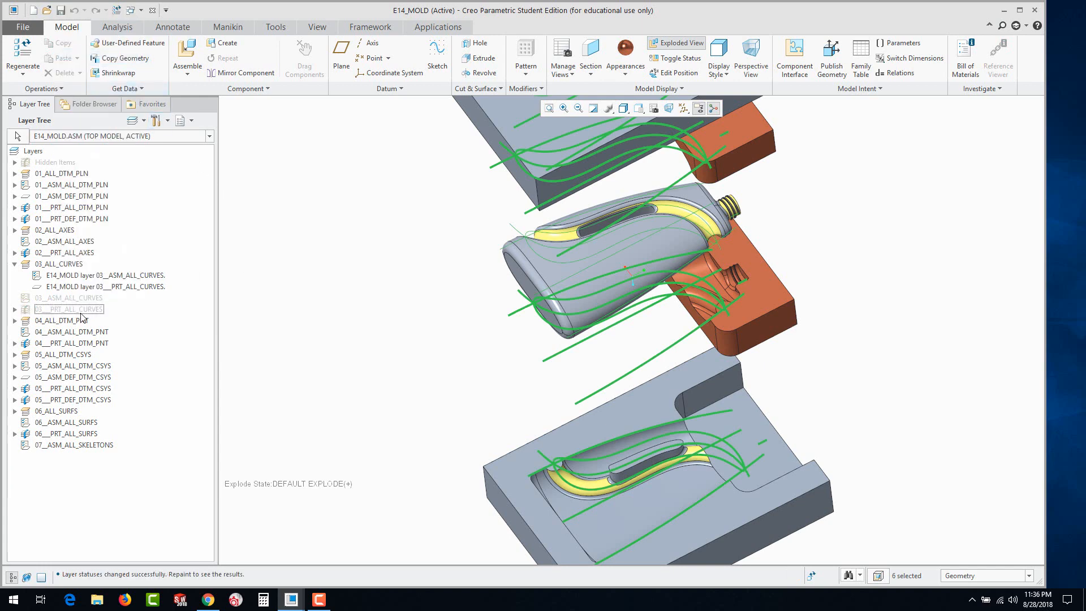
{"action": "left_click", "coordinate": [271, 329]}
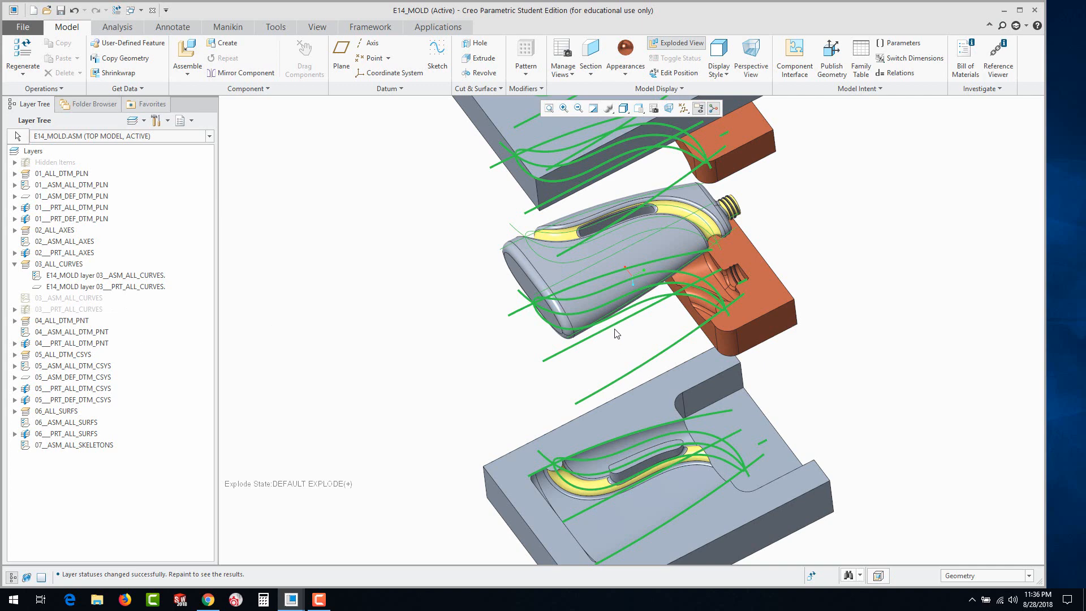
{"action": "middle_click_drag", "start_coordinate": [594, 387], "coordinate": [542, 405]}
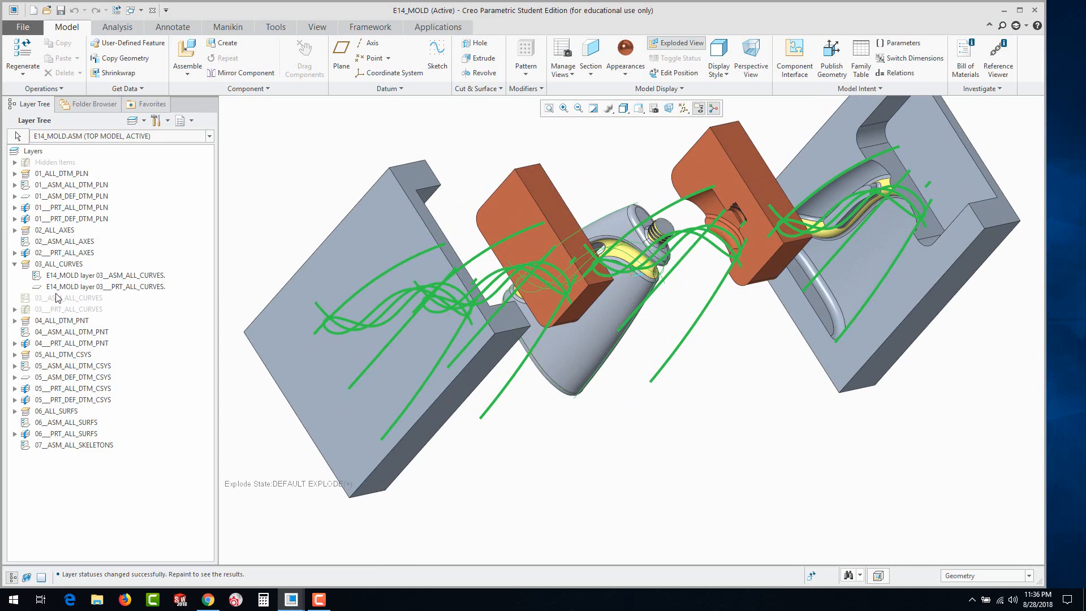
Delete the 03_ALL_CURVES and 03__ASM_ALL_CURVES layers from E14_MOLD
{"action": "right_click", "coordinate": [52, 265]}
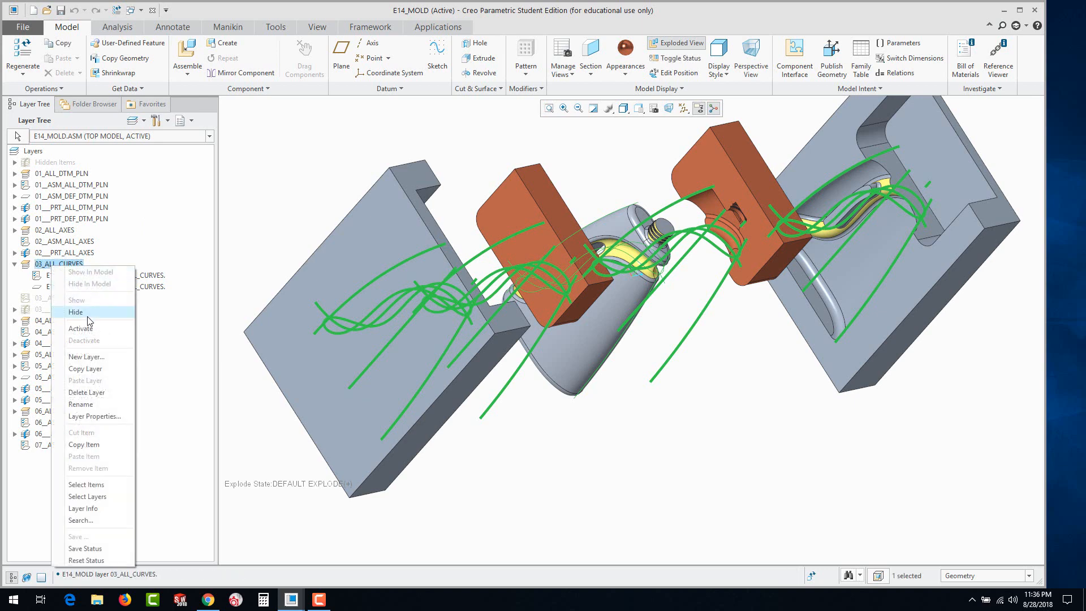
{"action": "left_click", "coordinate": [95, 394]}
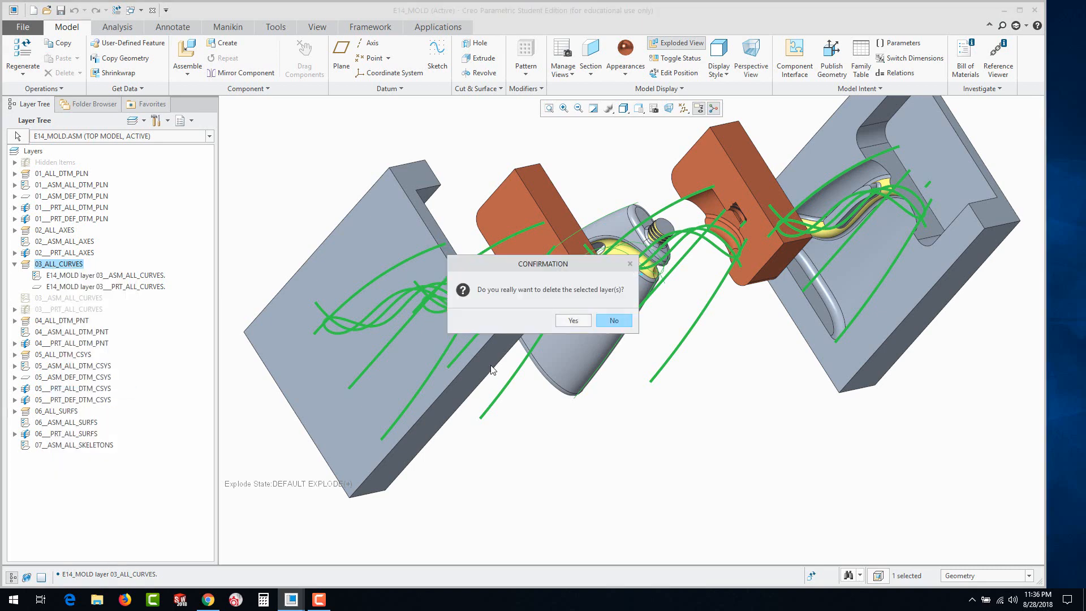
{"action": "left_click", "coordinate": [572, 321]}
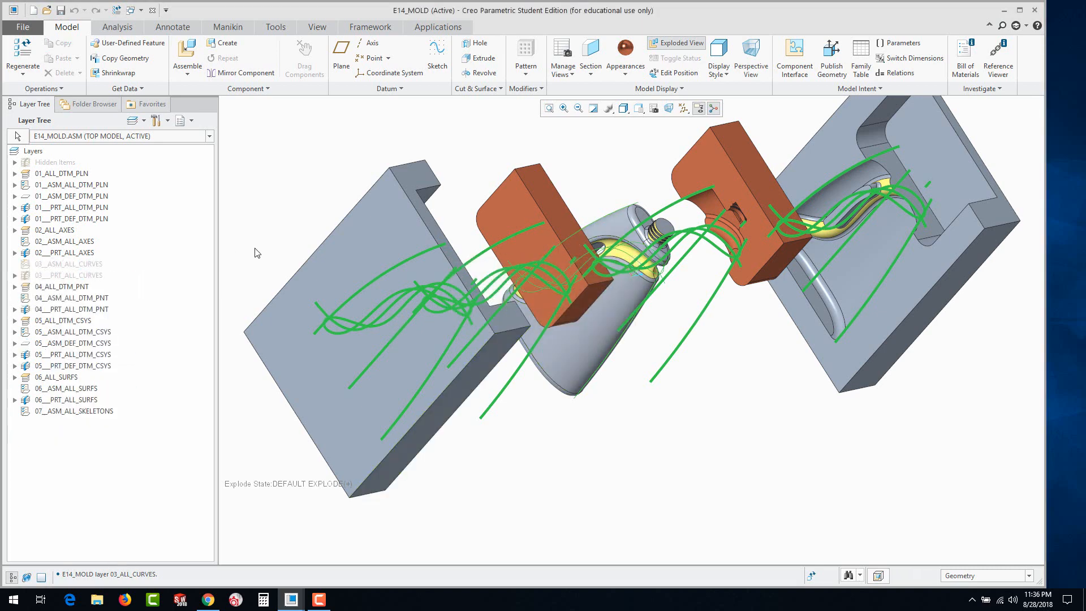
{"action": "right_click", "coordinate": [57, 265]}
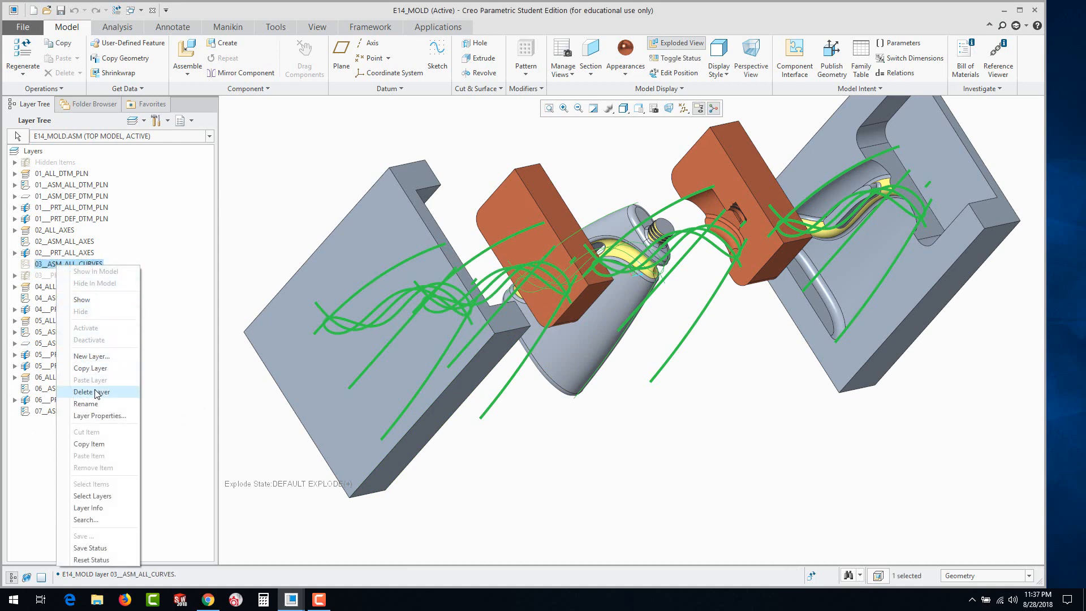
{"action": "left_click", "coordinate": [95, 392]}
{"action": "left_click", "coordinate": [572, 322]}
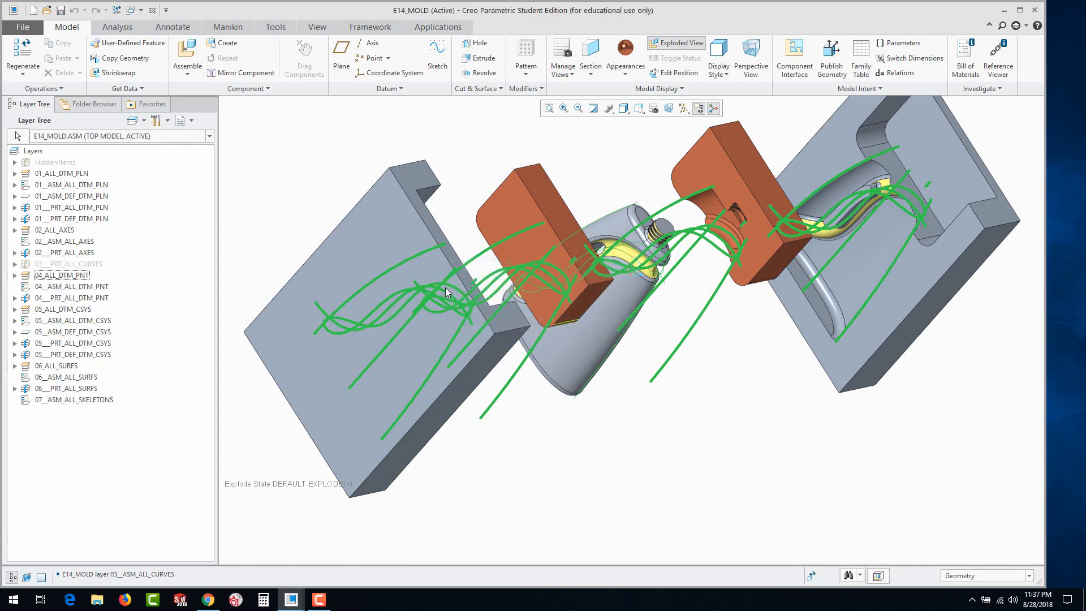
Delete the assembly-level 03___PRT_ALL_CURVES layer of E14_MOLD and refresh the display
{"action": "right_click", "coordinate": [61, 266]}
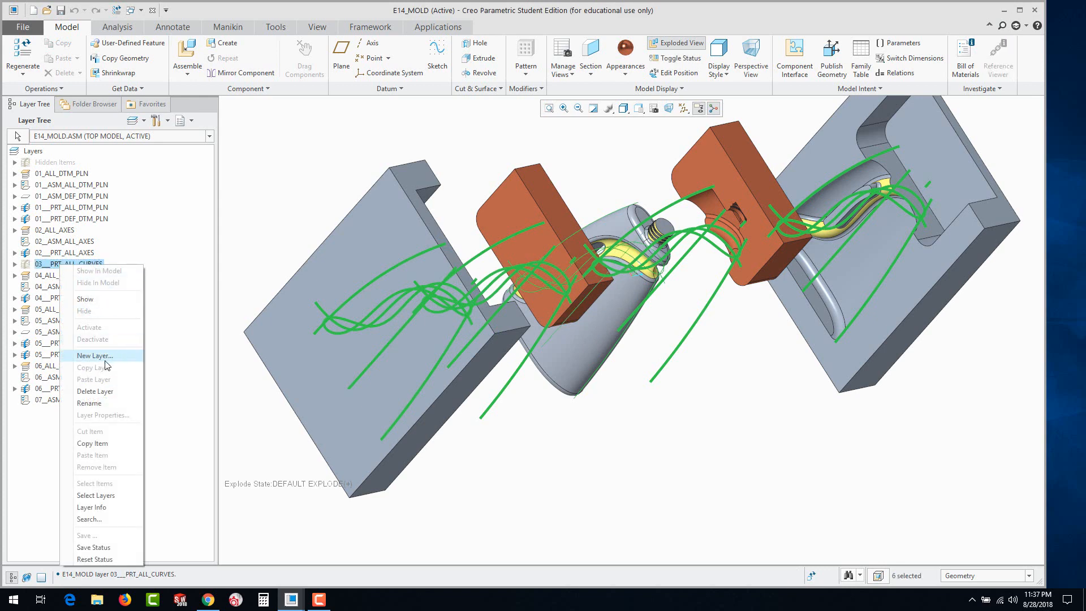
{"action": "left_click", "coordinate": [95, 390]}
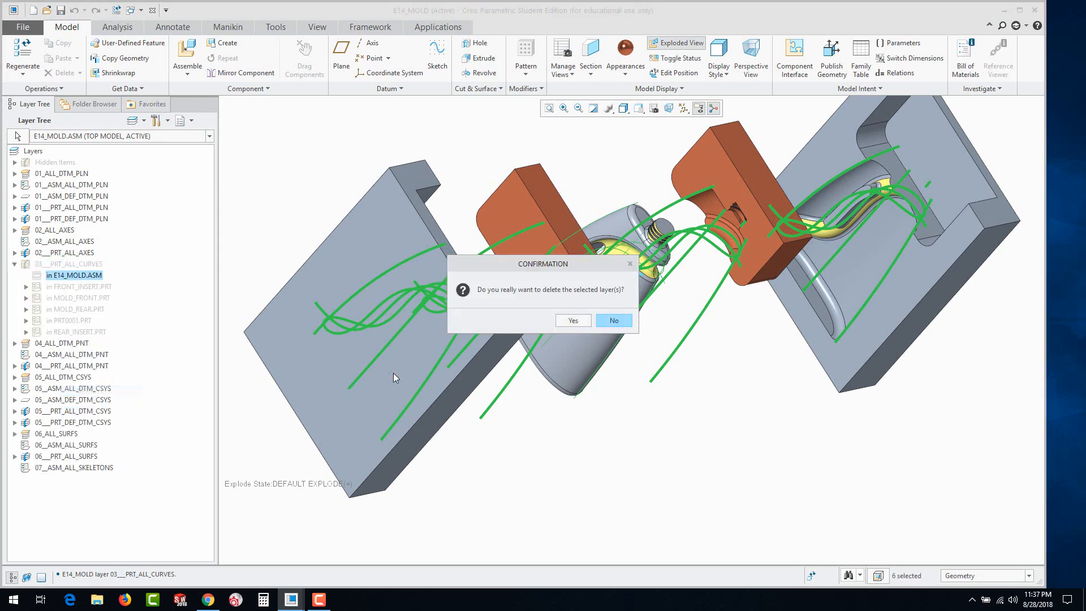
{"action": "left_click", "coordinate": [565, 323]}
{"action": "mouse_move", "coordinate": [551, 409]}
{"action": "middle_mouse_down"}
{"action": "mouse_move", "coordinate": [572, 390]}
{"action": "mouse_move", "coordinate": [544, 370]}
{"action": "mouse_move", "coordinate": [541, 379]}
{"action": "middle_mouse_up"}
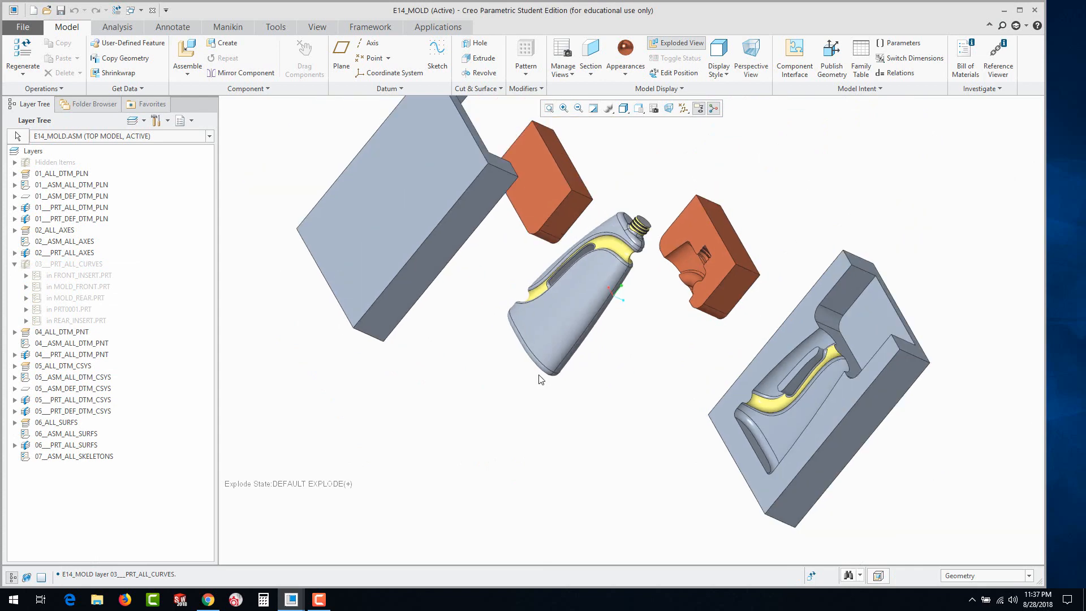
Inspect the separated mold components and turn off the exploded view of the assembly
{"action": "mouse_move", "coordinate": [646, 354]}
{"action": "middle_mouse_down"}
{"action": "mouse_move", "coordinate": [557, 298]}
{"action": "mouse_move", "coordinate": [670, 365]}
{"action": "mouse_move", "coordinate": [720, 272]}
{"action": "mouse_move", "coordinate": [704, 232]}
{"action": "mouse_move", "coordinate": [708, 206]}
{"action": "middle_mouse_up"}
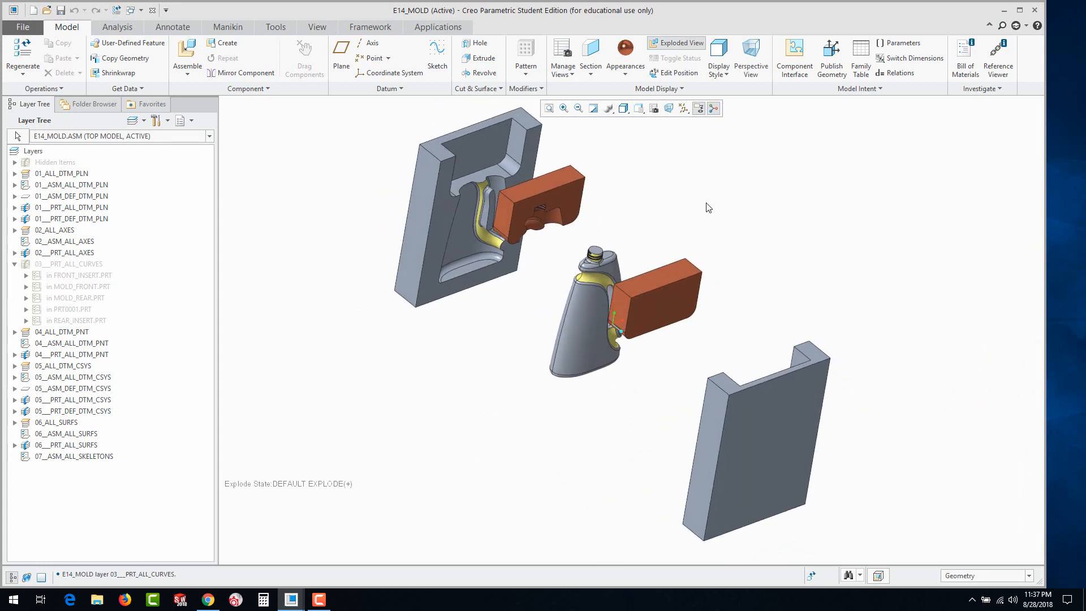
{"action": "left_click", "coordinate": [669, 45]}
{"action": "middle_click_drag", "start_coordinate": [727, 149], "coordinate": [636, 283]}
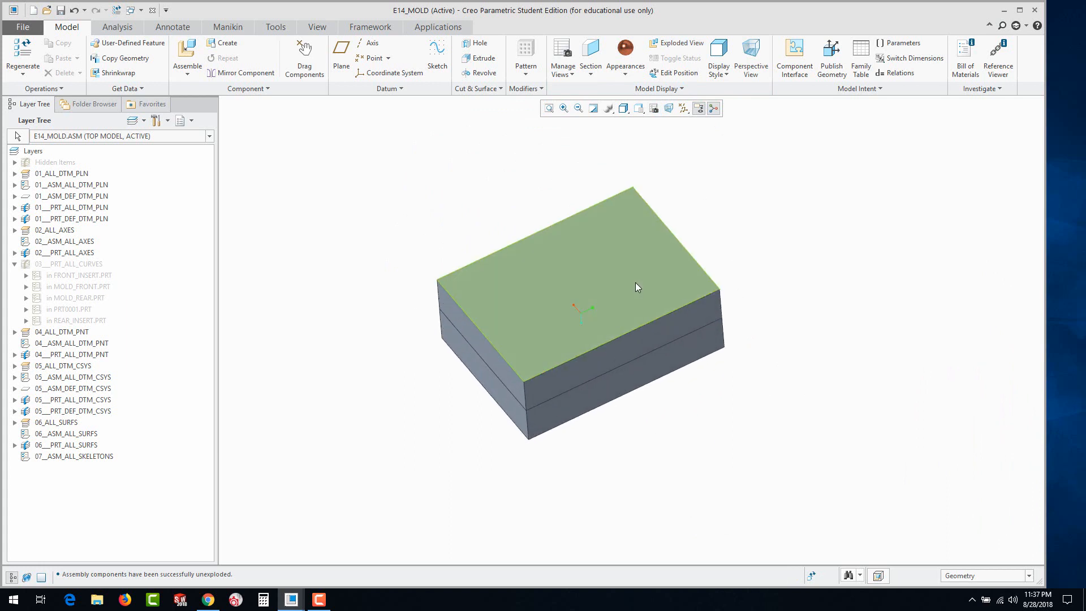
{"action": "scroll", "coordinate": [633, 283], "scroll_direction": "up", "scroll_amount": 2}
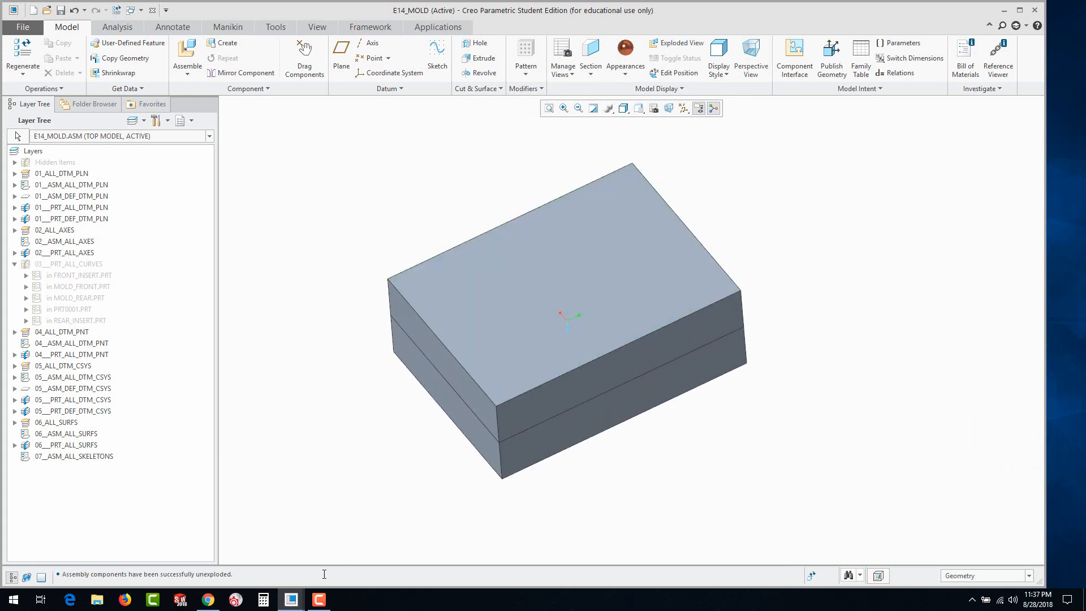